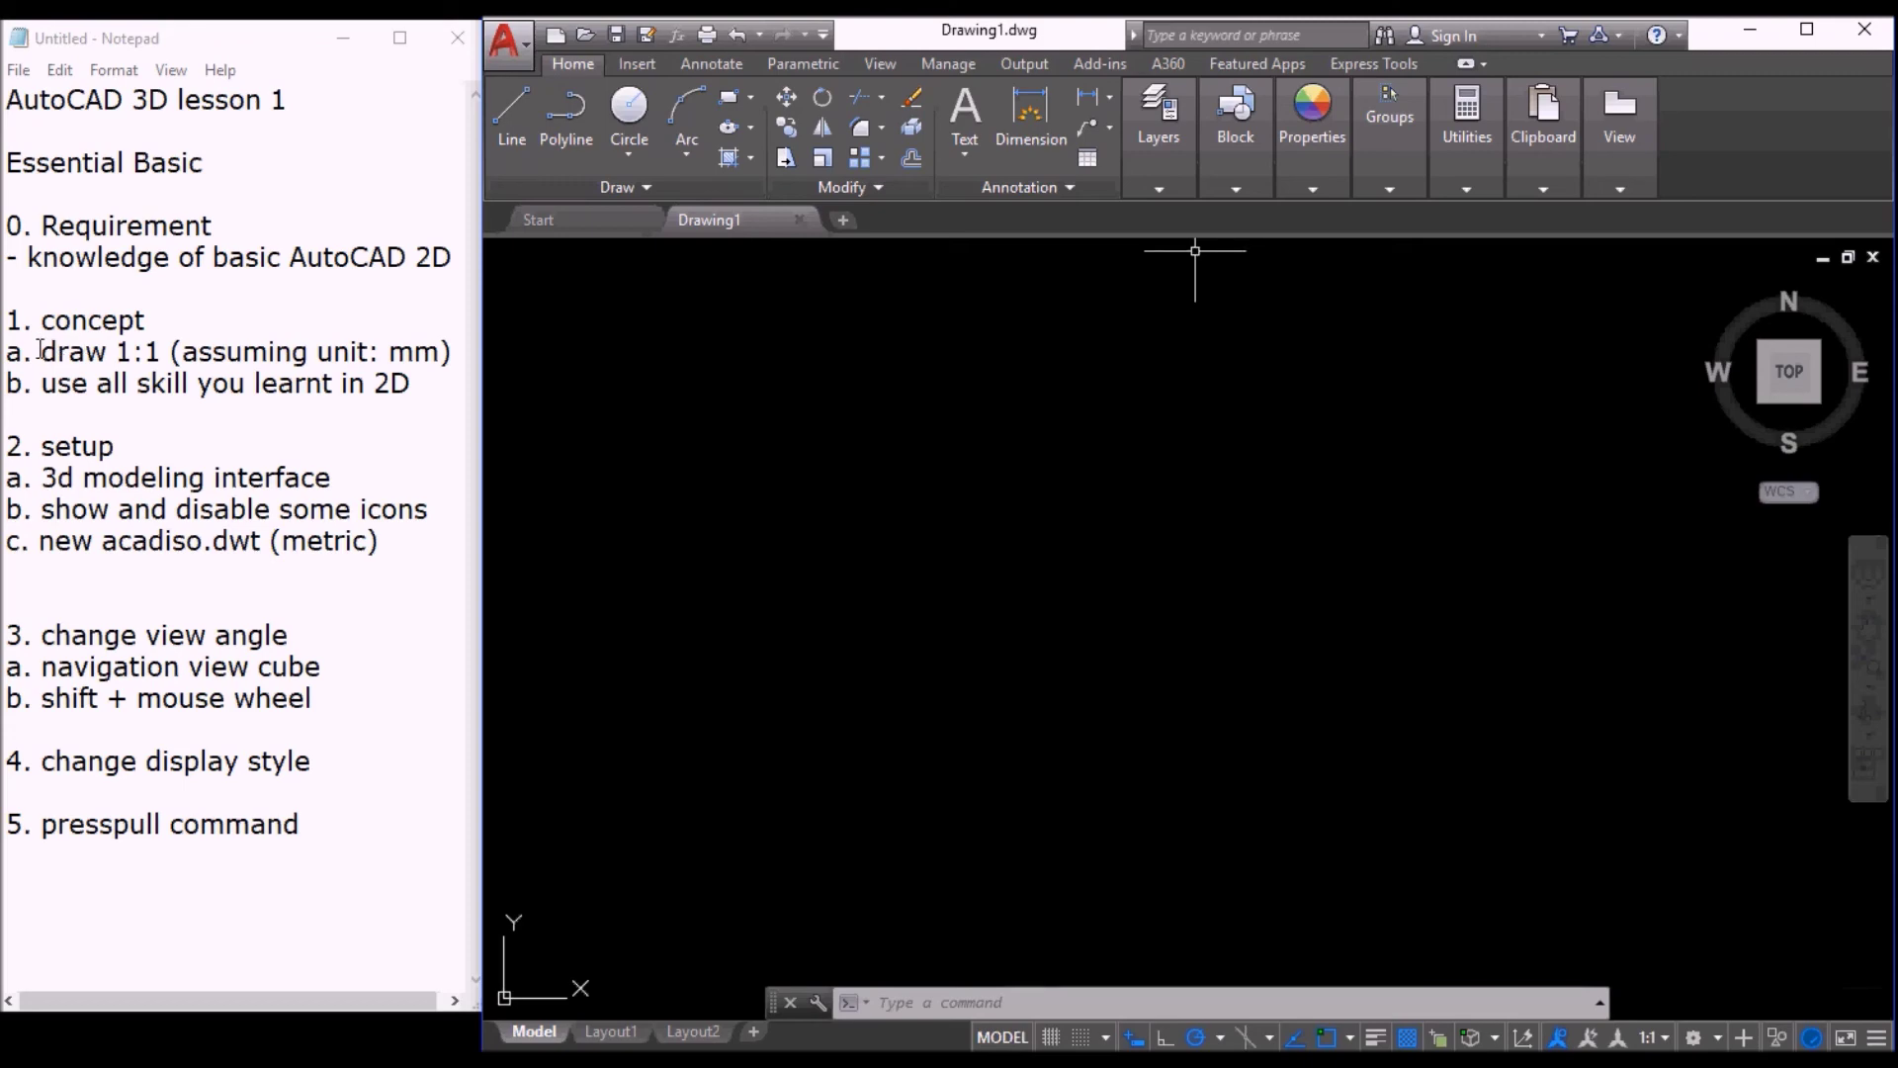
# Step: Highlight the lesson notes on drawing 1:1, using 2D skills, setup and the 3D modeling interface
pyautogui.moveTo(41, 351); pyautogui.dragTo(161, 352)
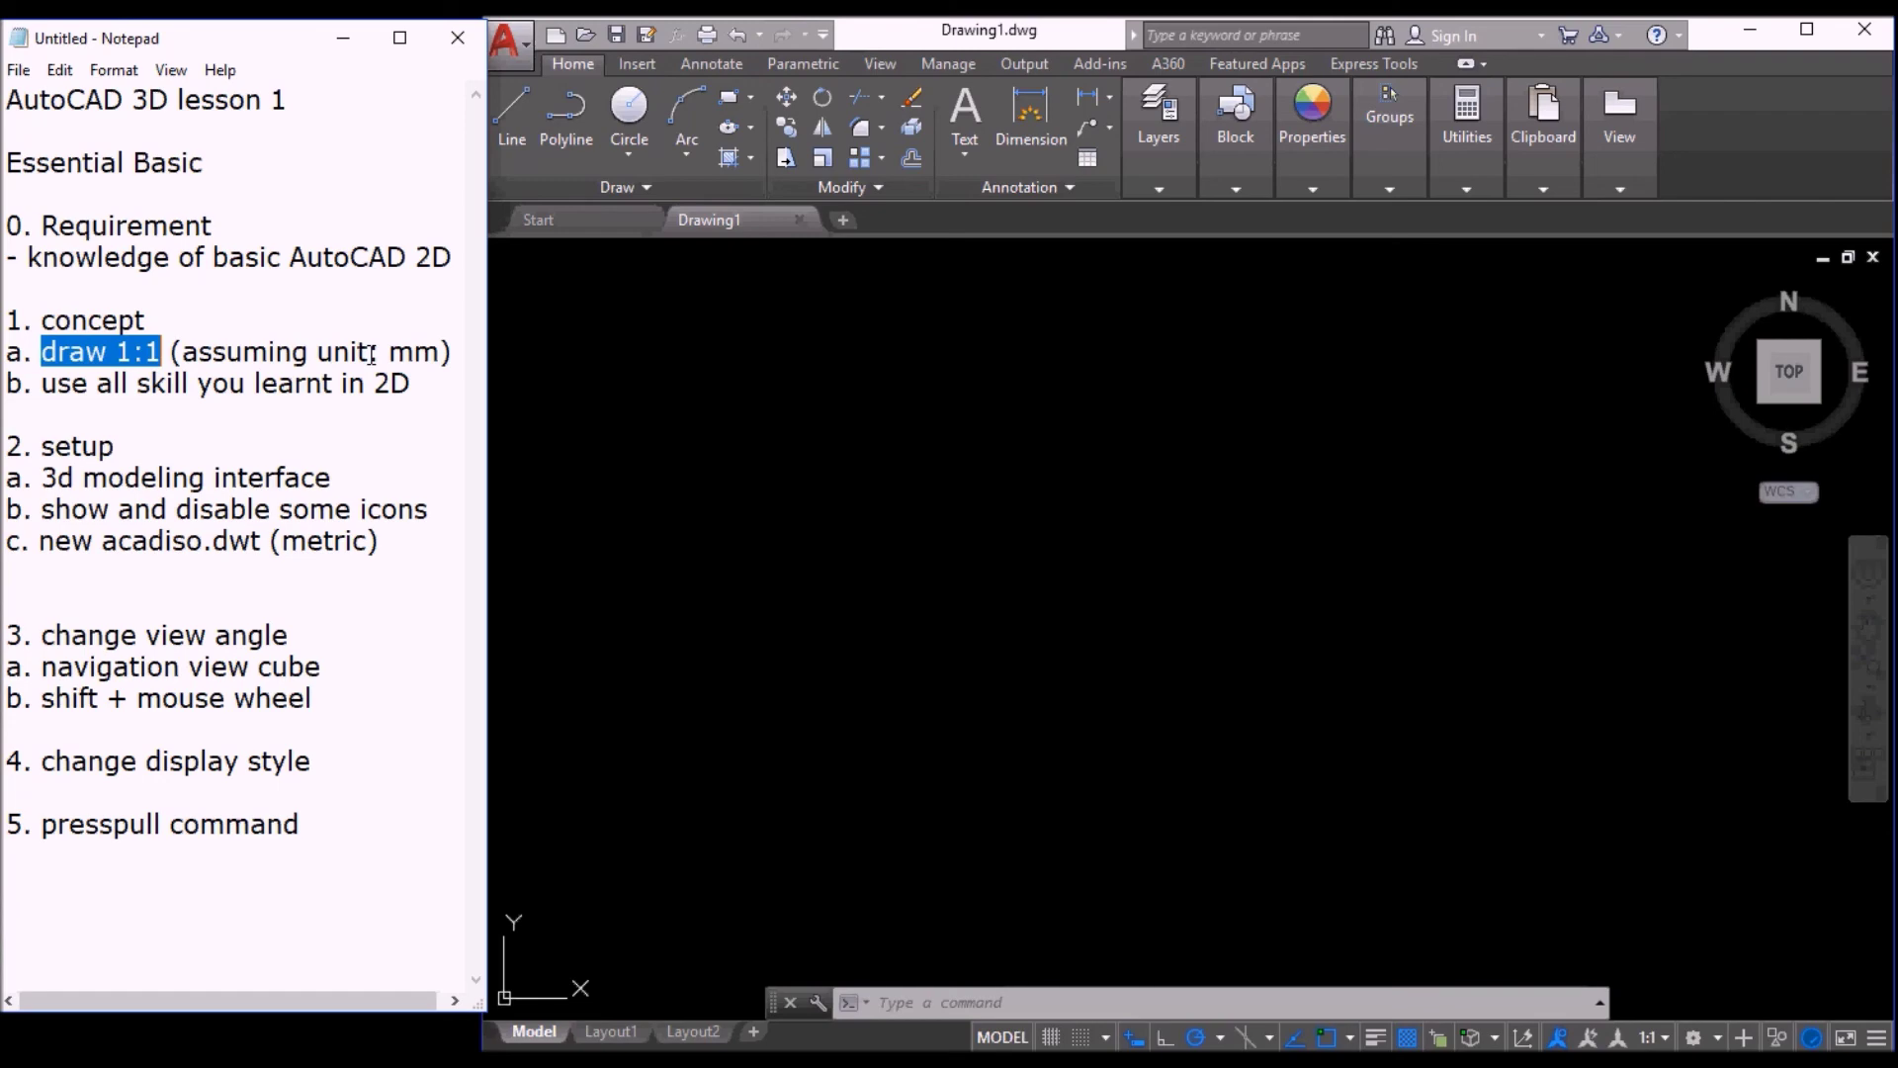
pyautogui.moveTo(40, 384); pyautogui.dragTo(413, 383)
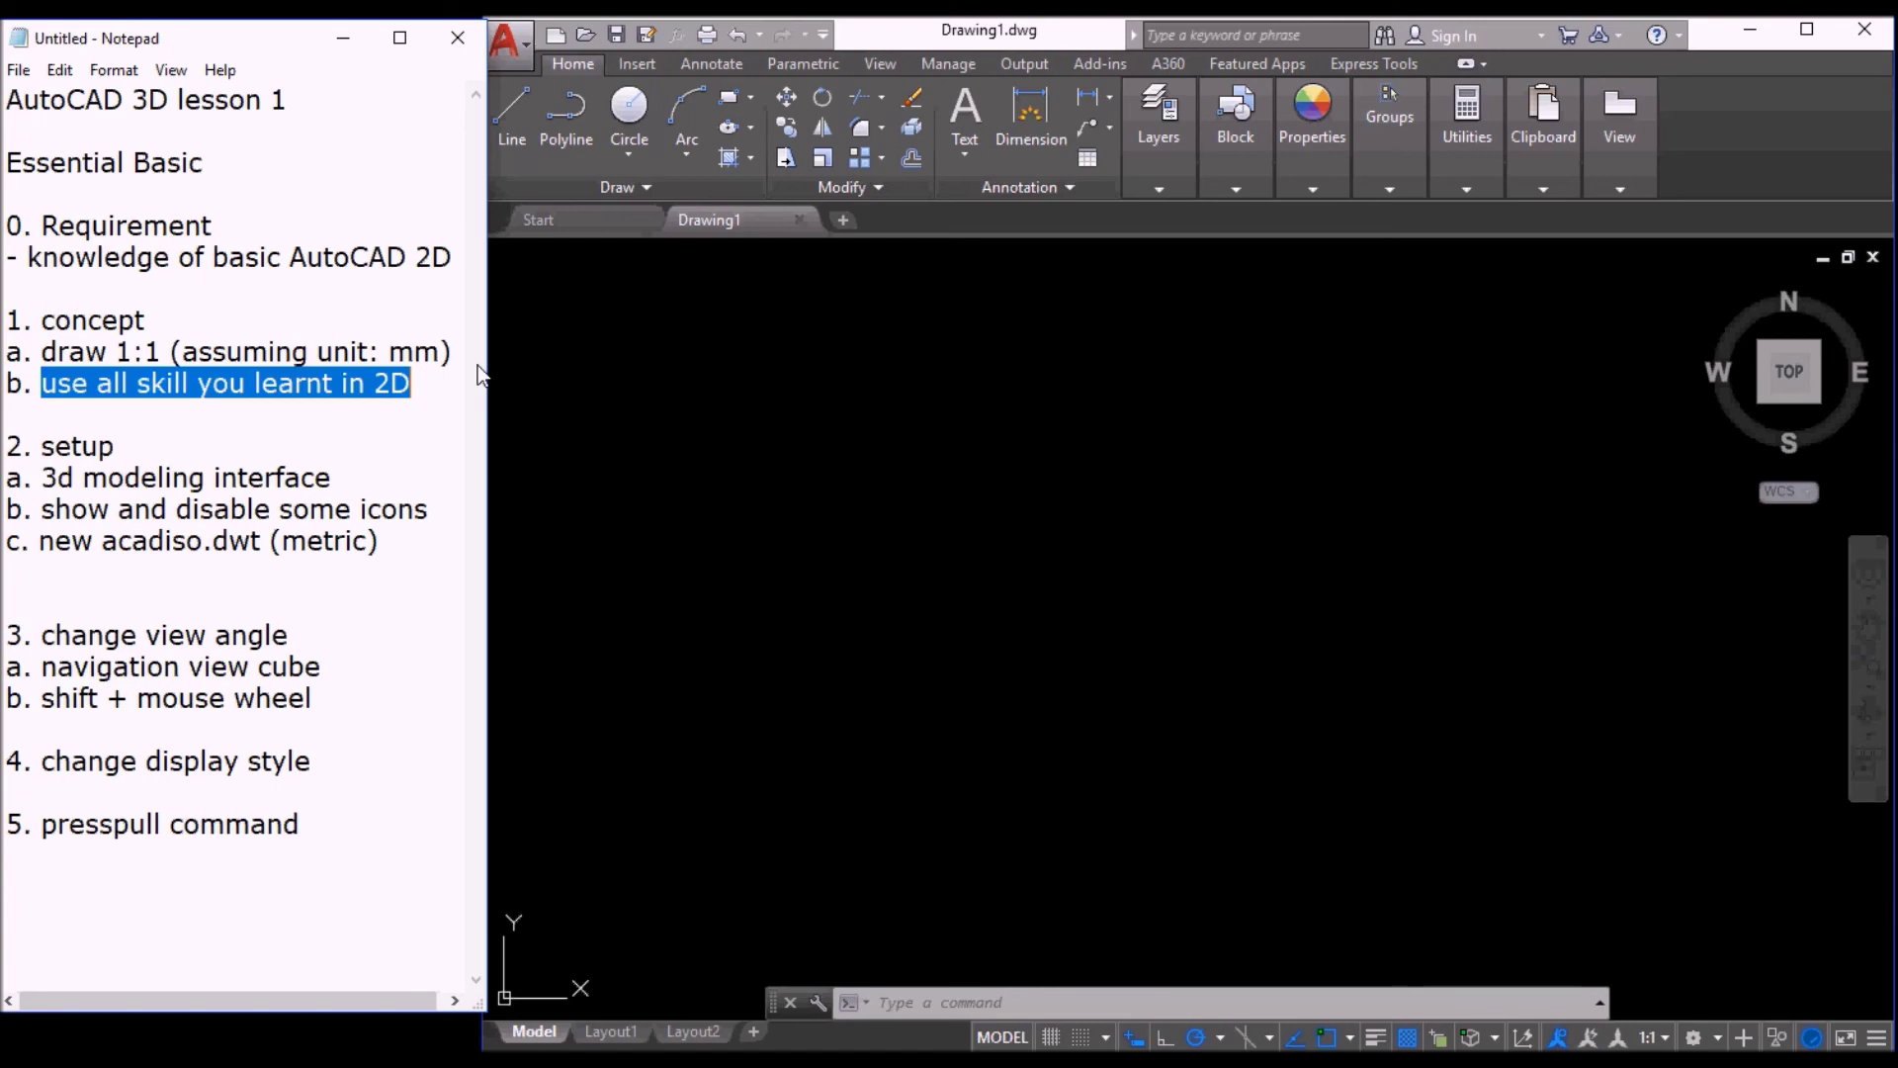
pyautogui.click(121, 446)
pyautogui.doubleClick(121, 446)
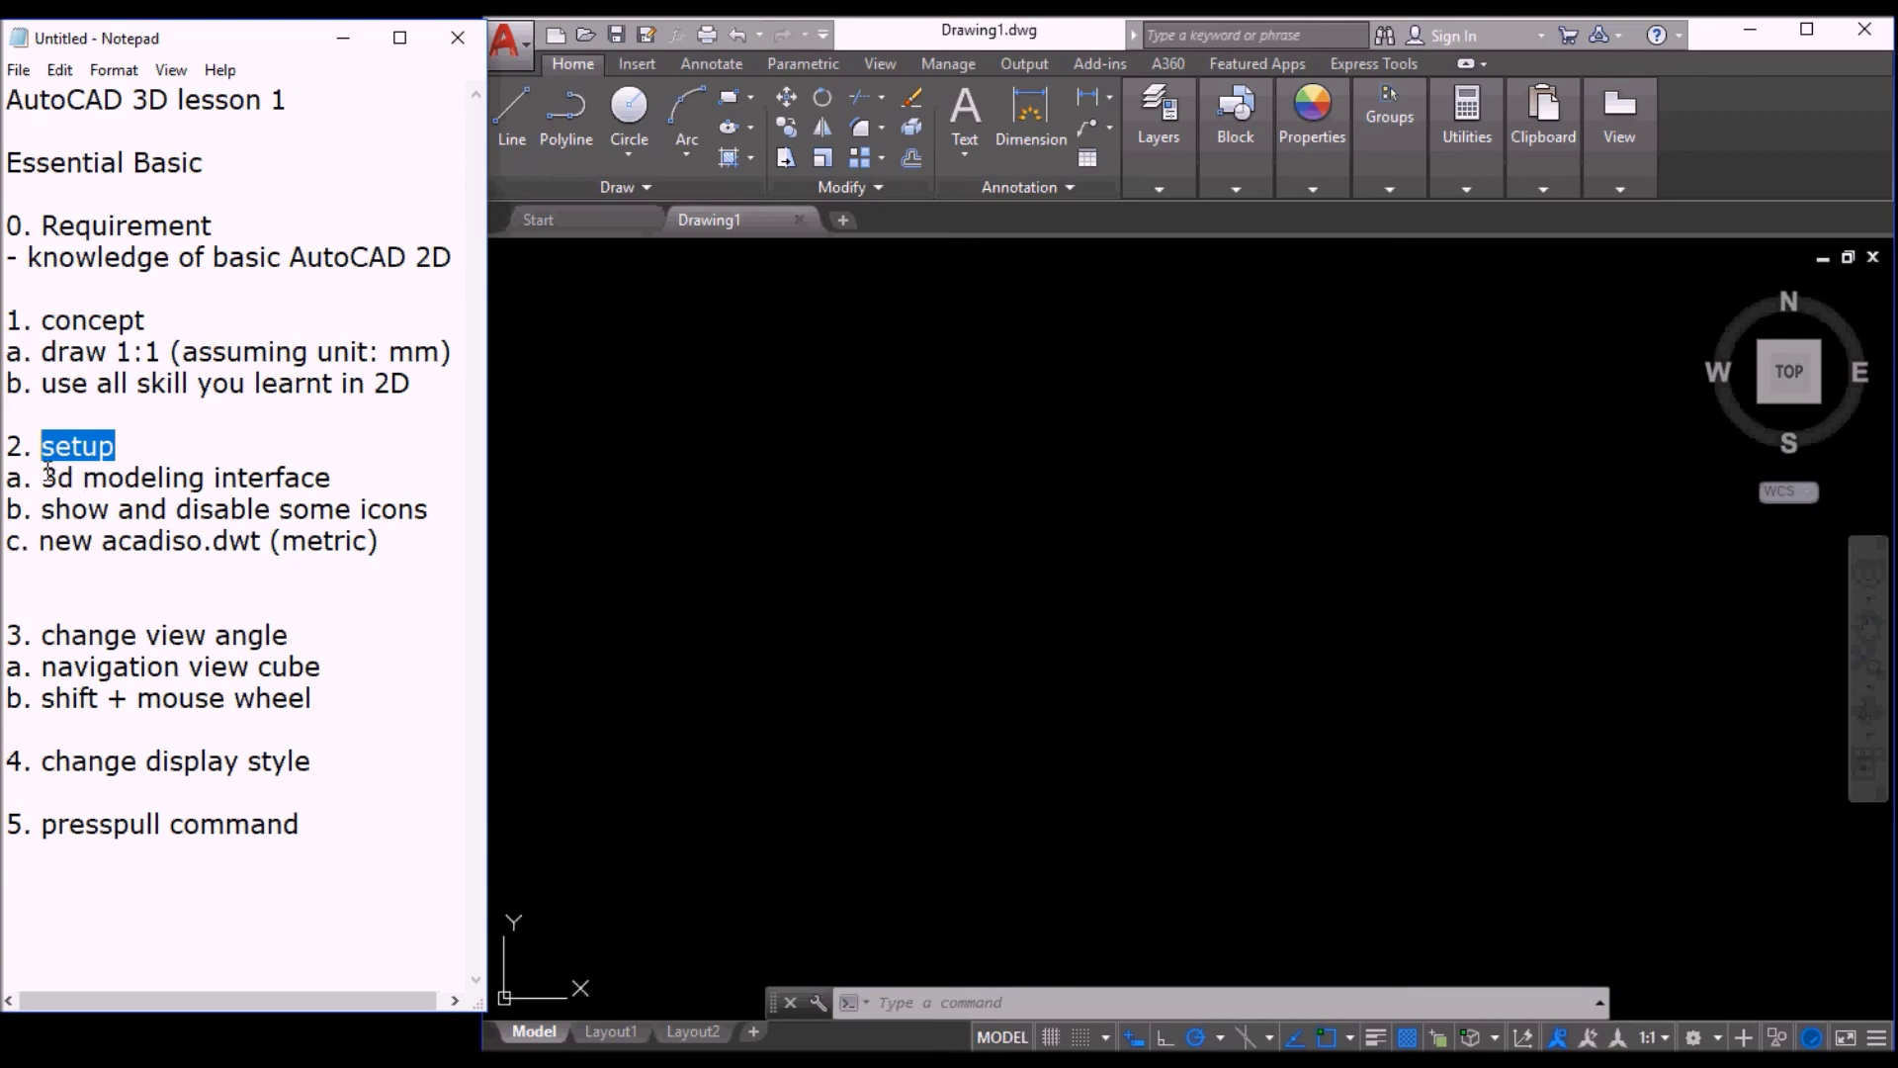
pyautogui.moveTo(44, 476); pyautogui.dragTo(335, 486)
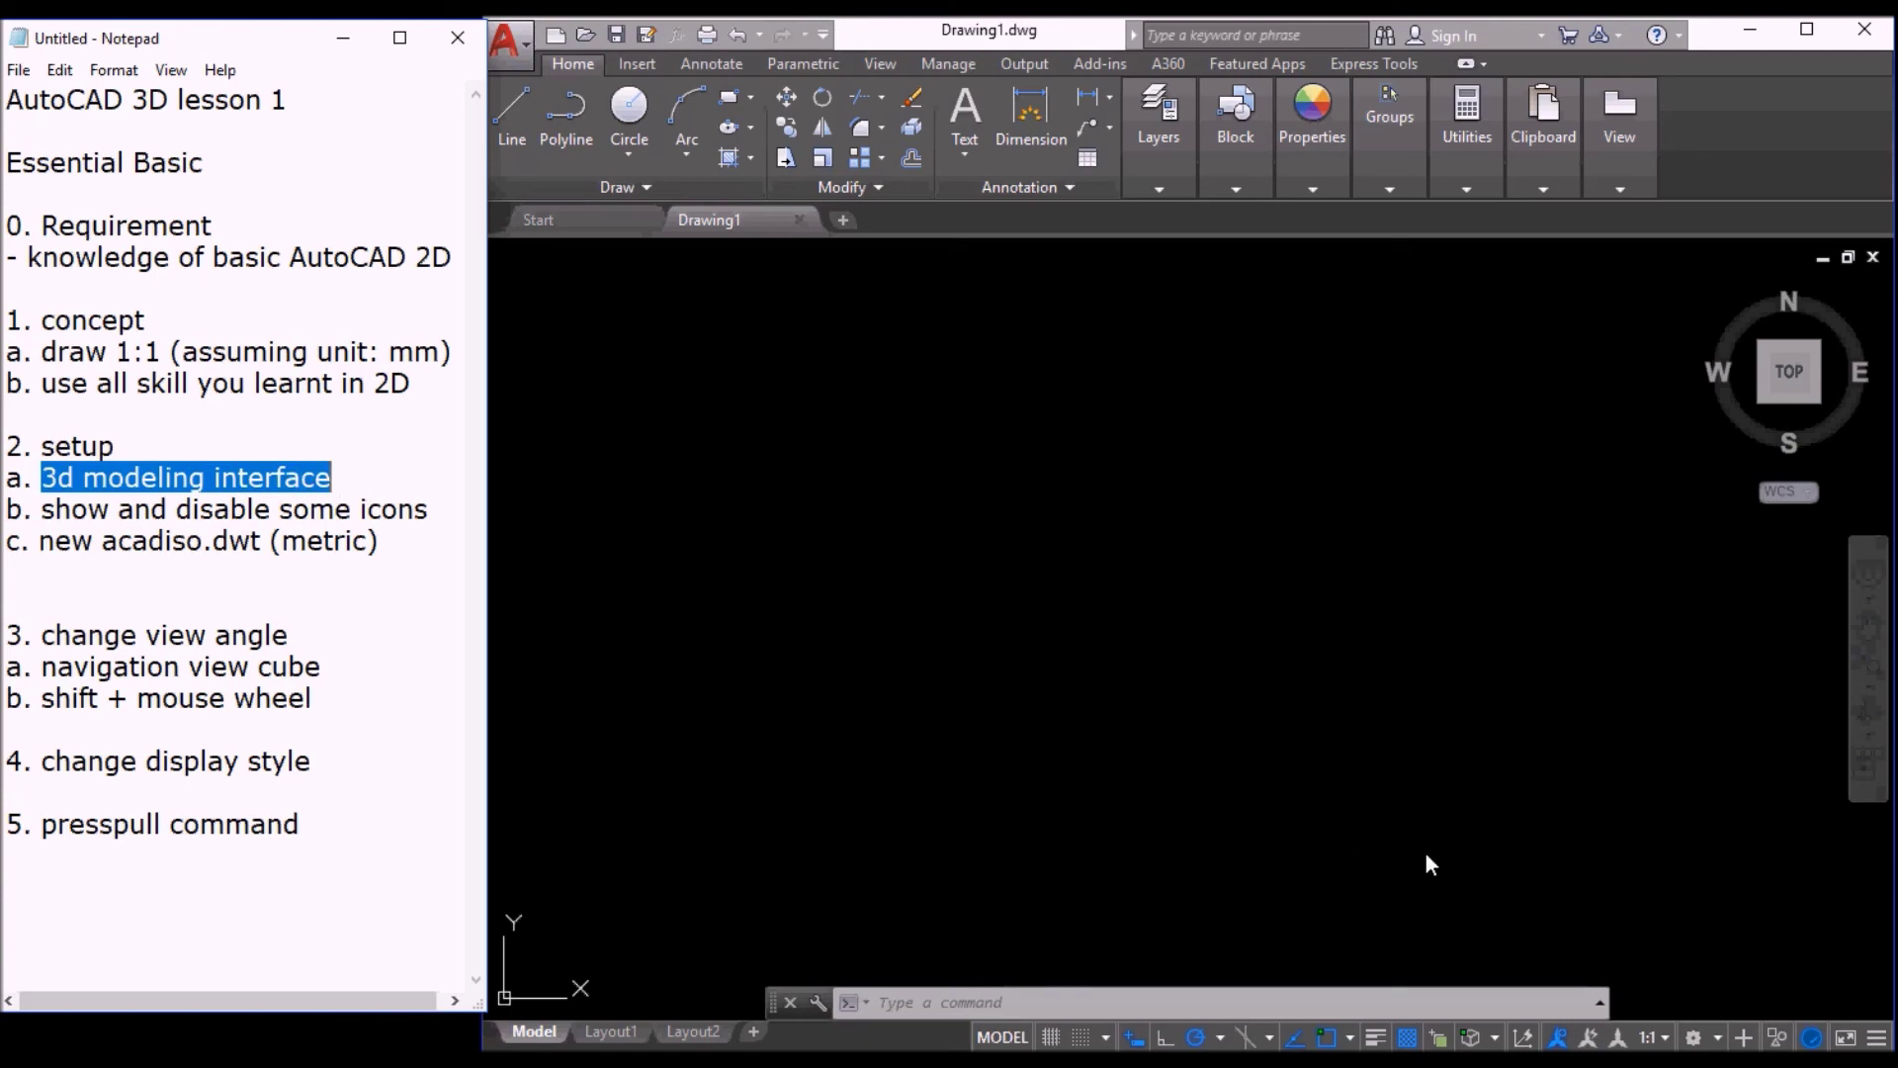
# Step: Switch the workspace to 3D Modeling from the status bar workspace list
pyautogui.click(1717, 1040)
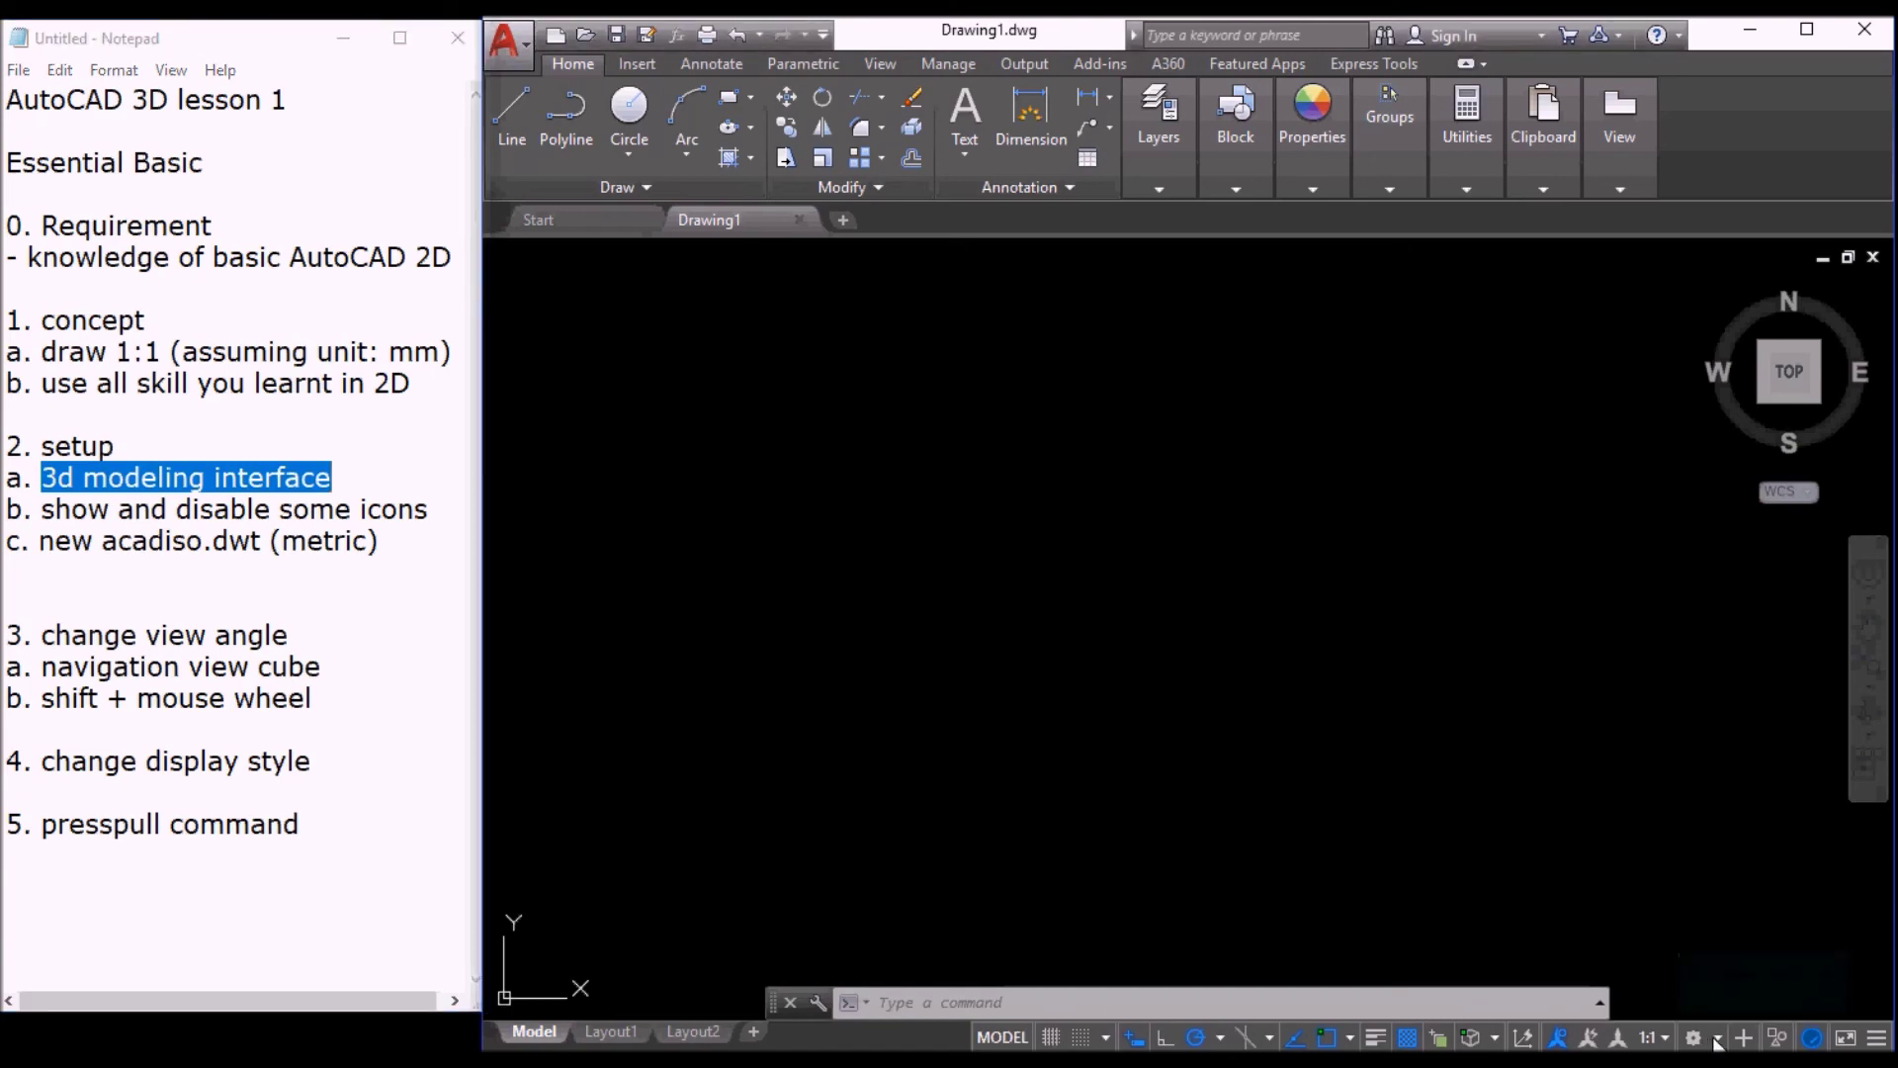
pyautogui.click(1705, 1043)
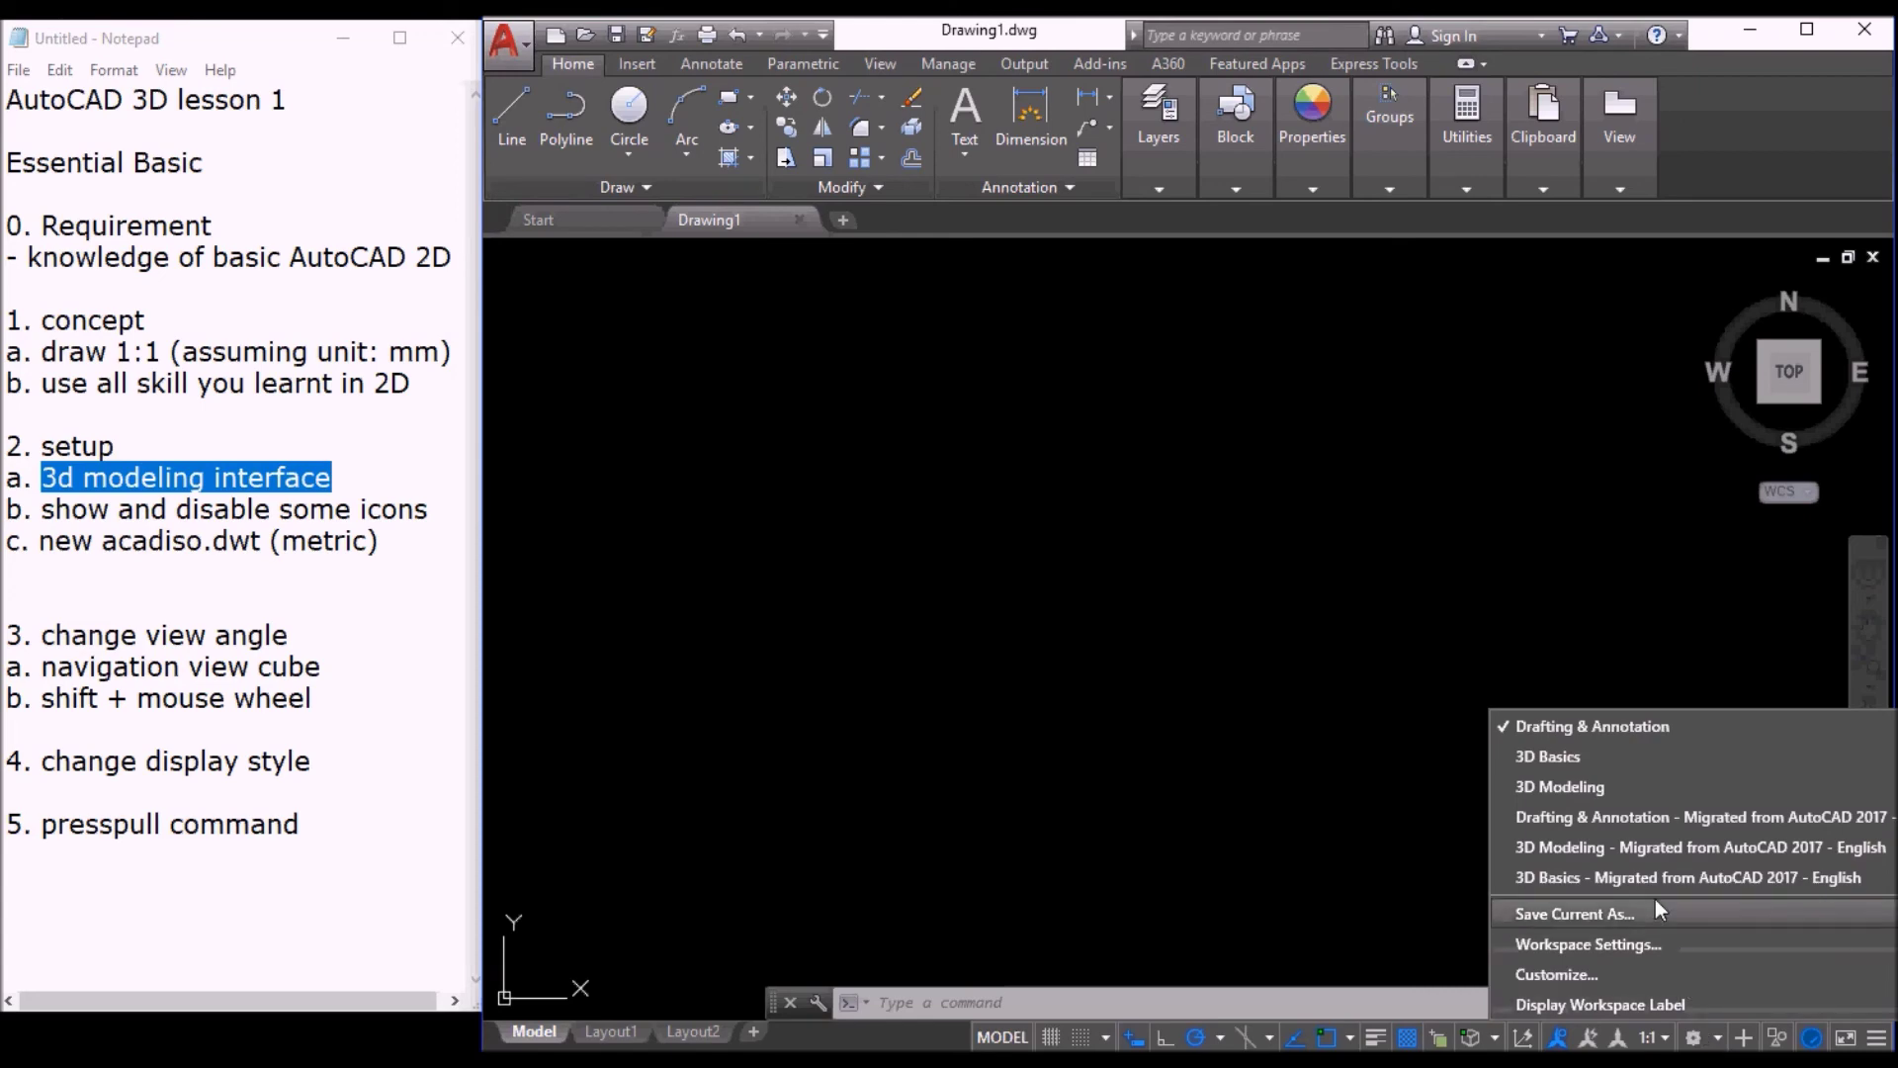
pyautogui.click(1610, 792)
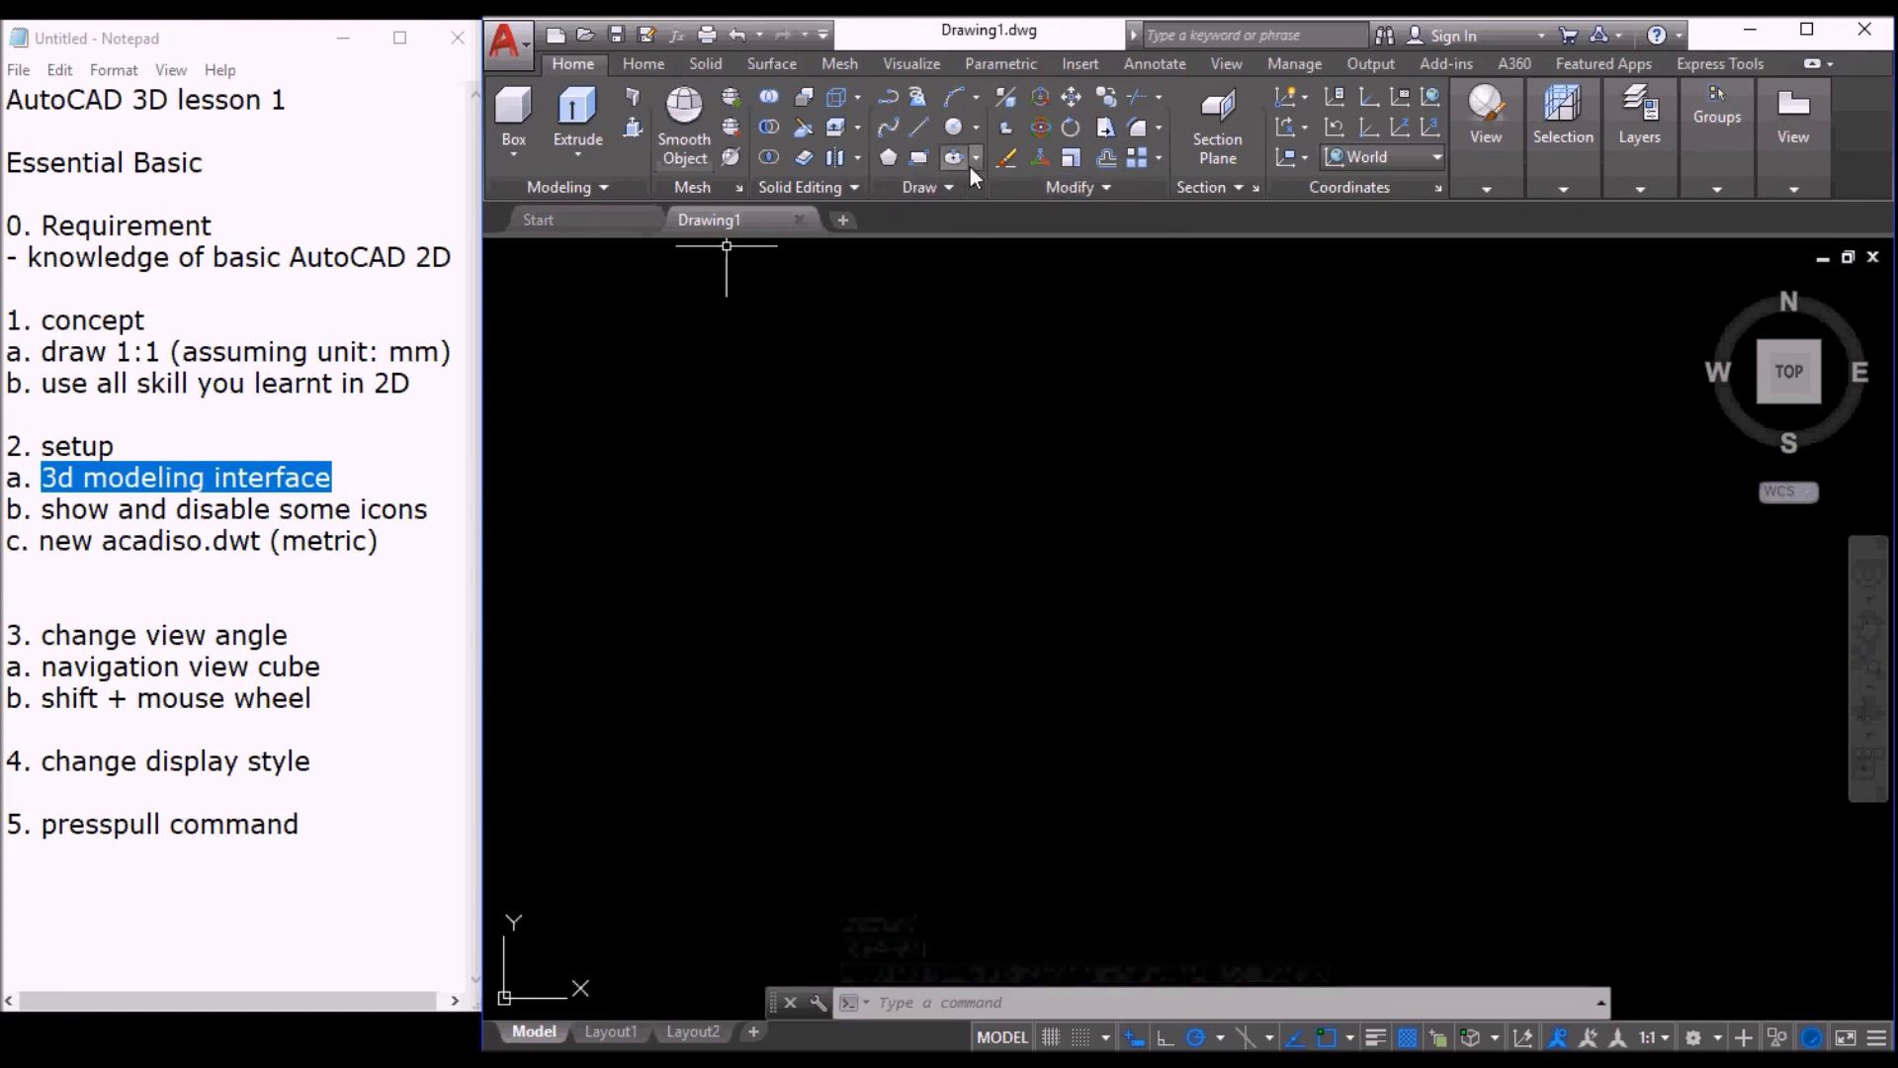
pyautogui.moveTo(41, 509); pyautogui.dragTo(432, 502)
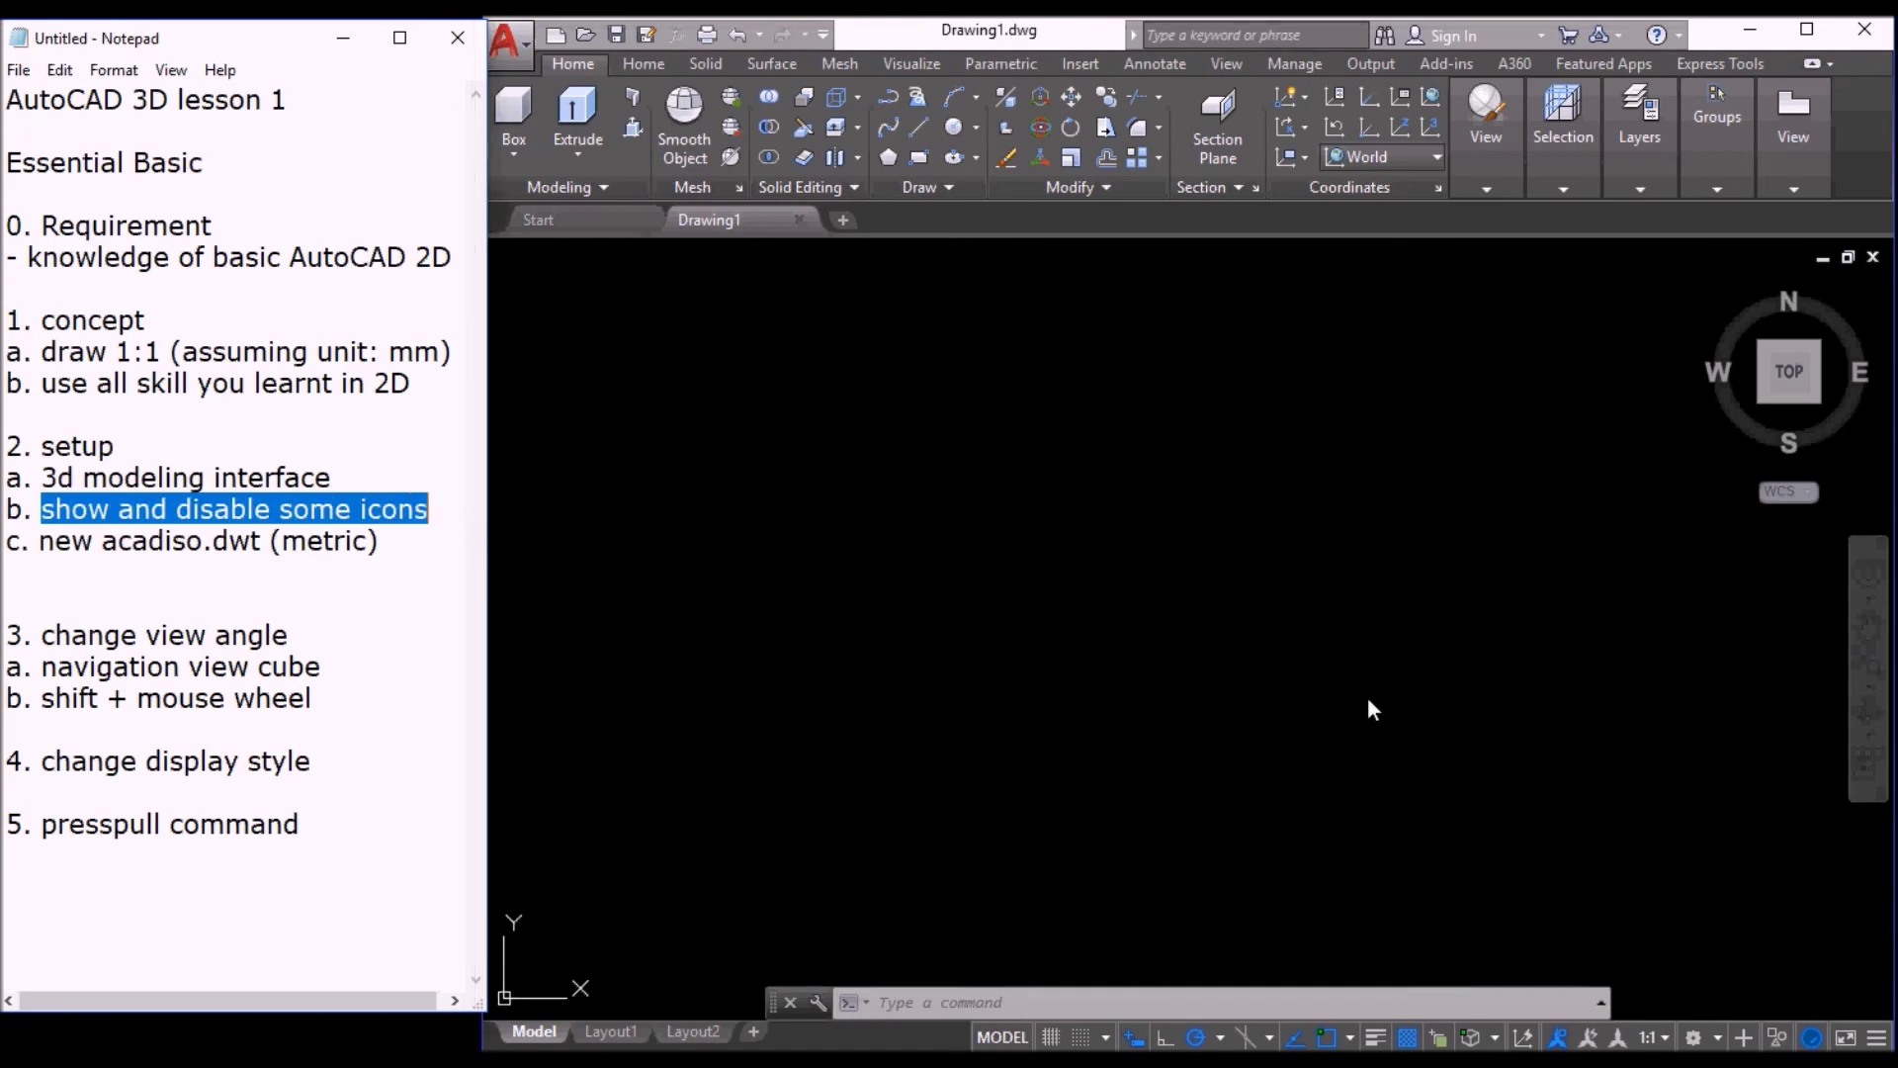
# Step: Review the status bar customization list and leave Dynamic UCS switched off
pyautogui.click(1876, 1038)
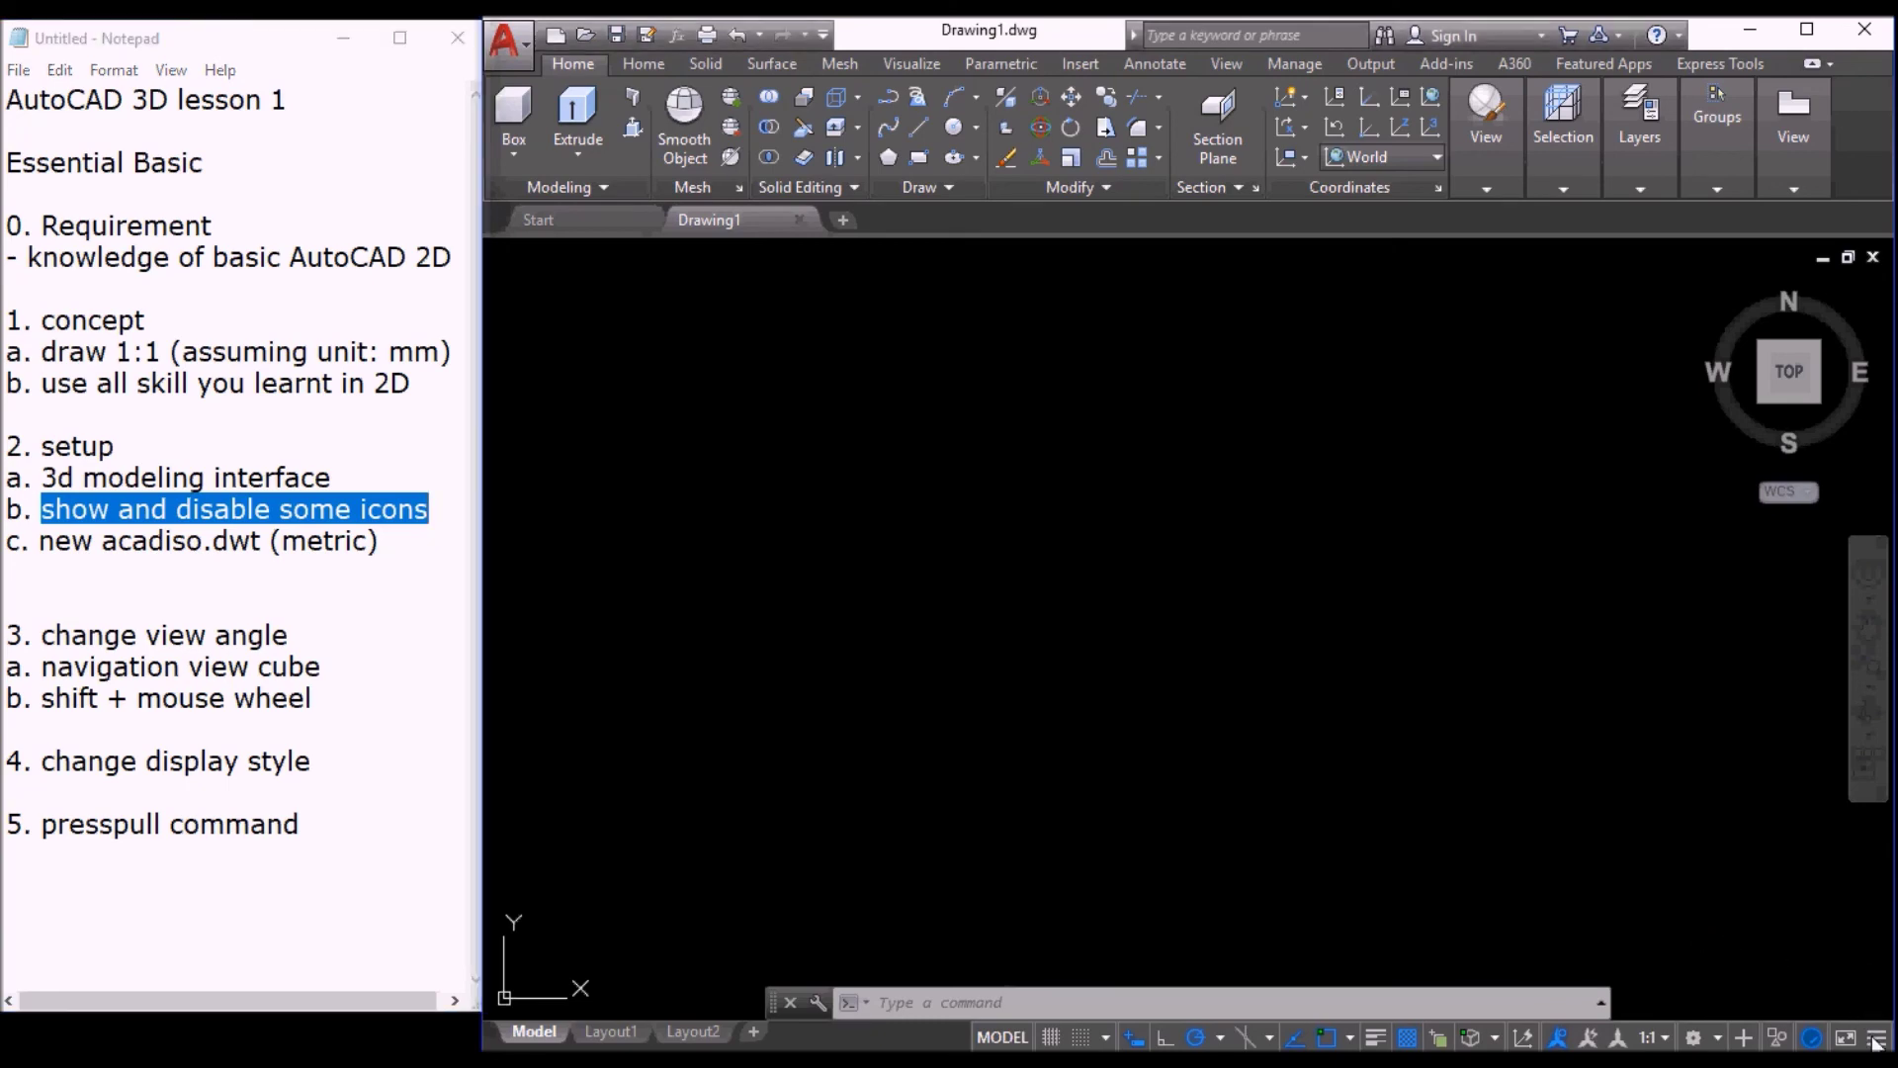
pyautogui.click(1876, 1038)
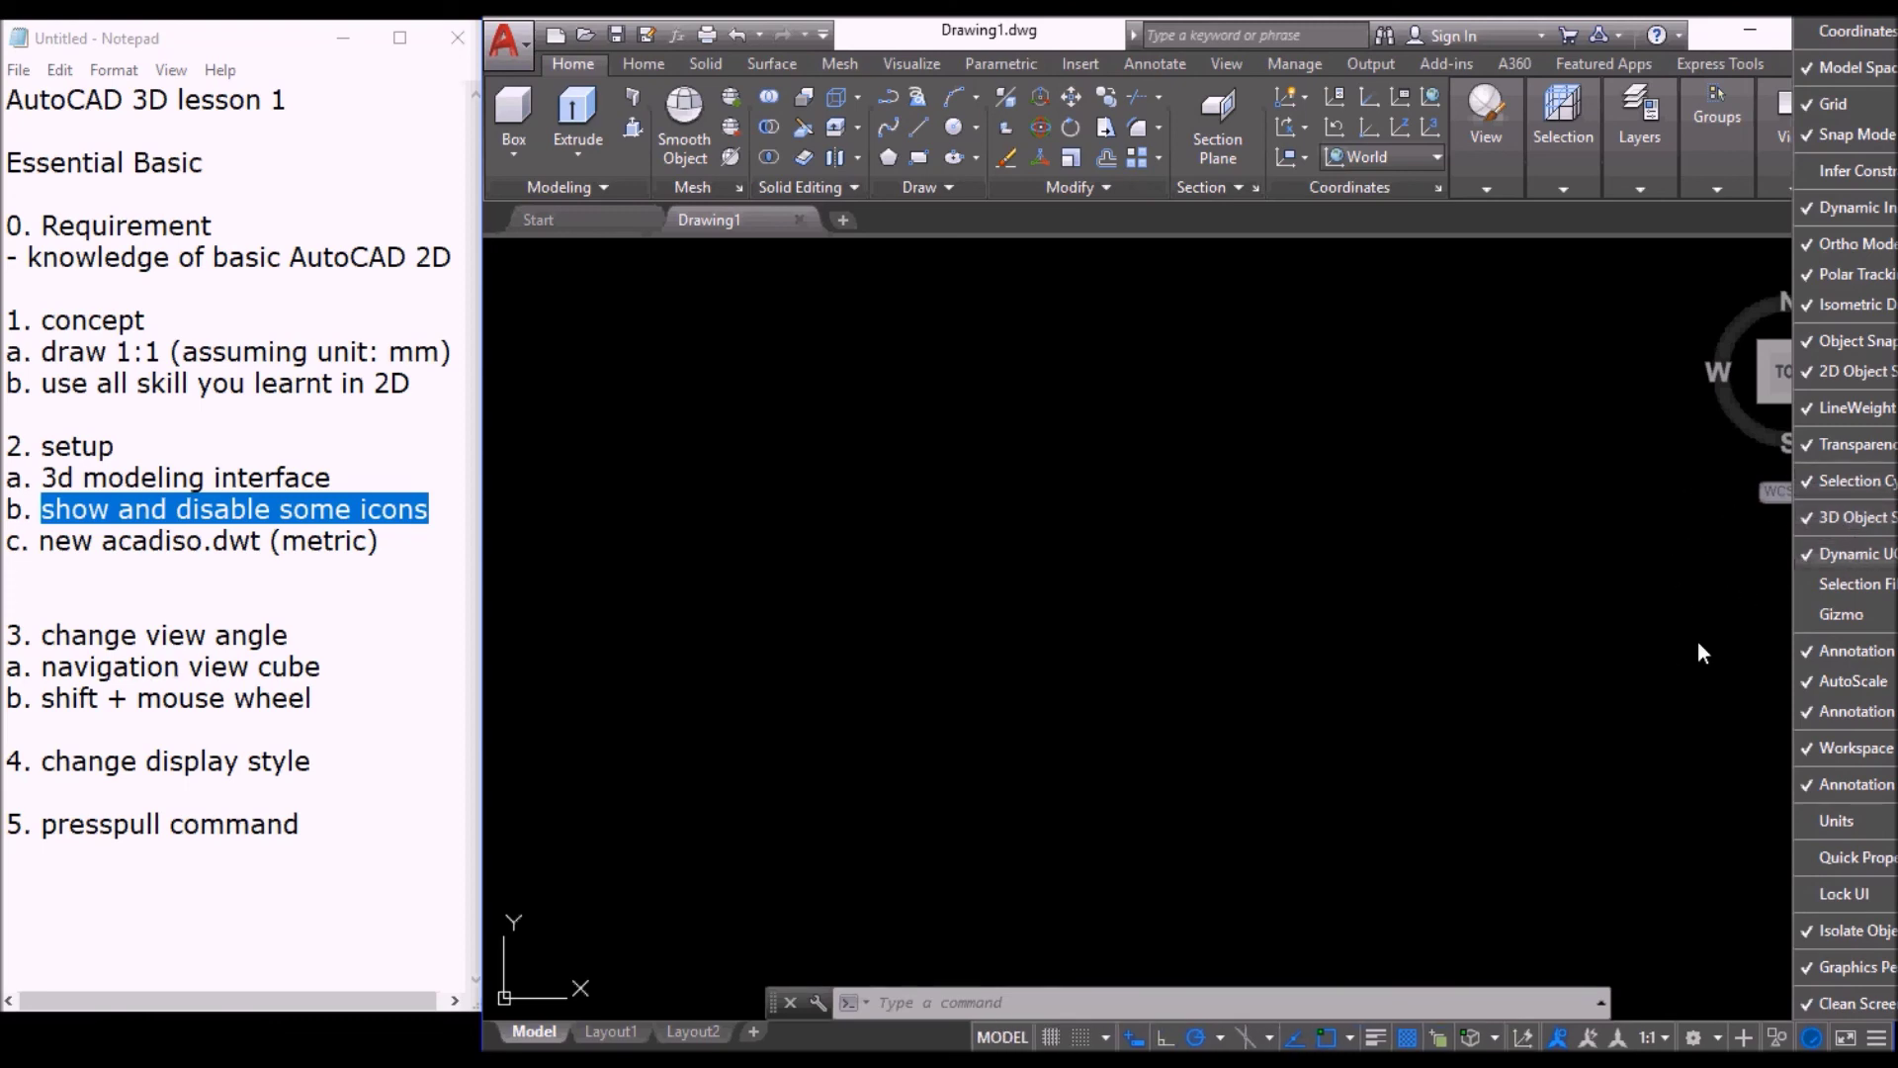
pyautogui.click(1670, 743)
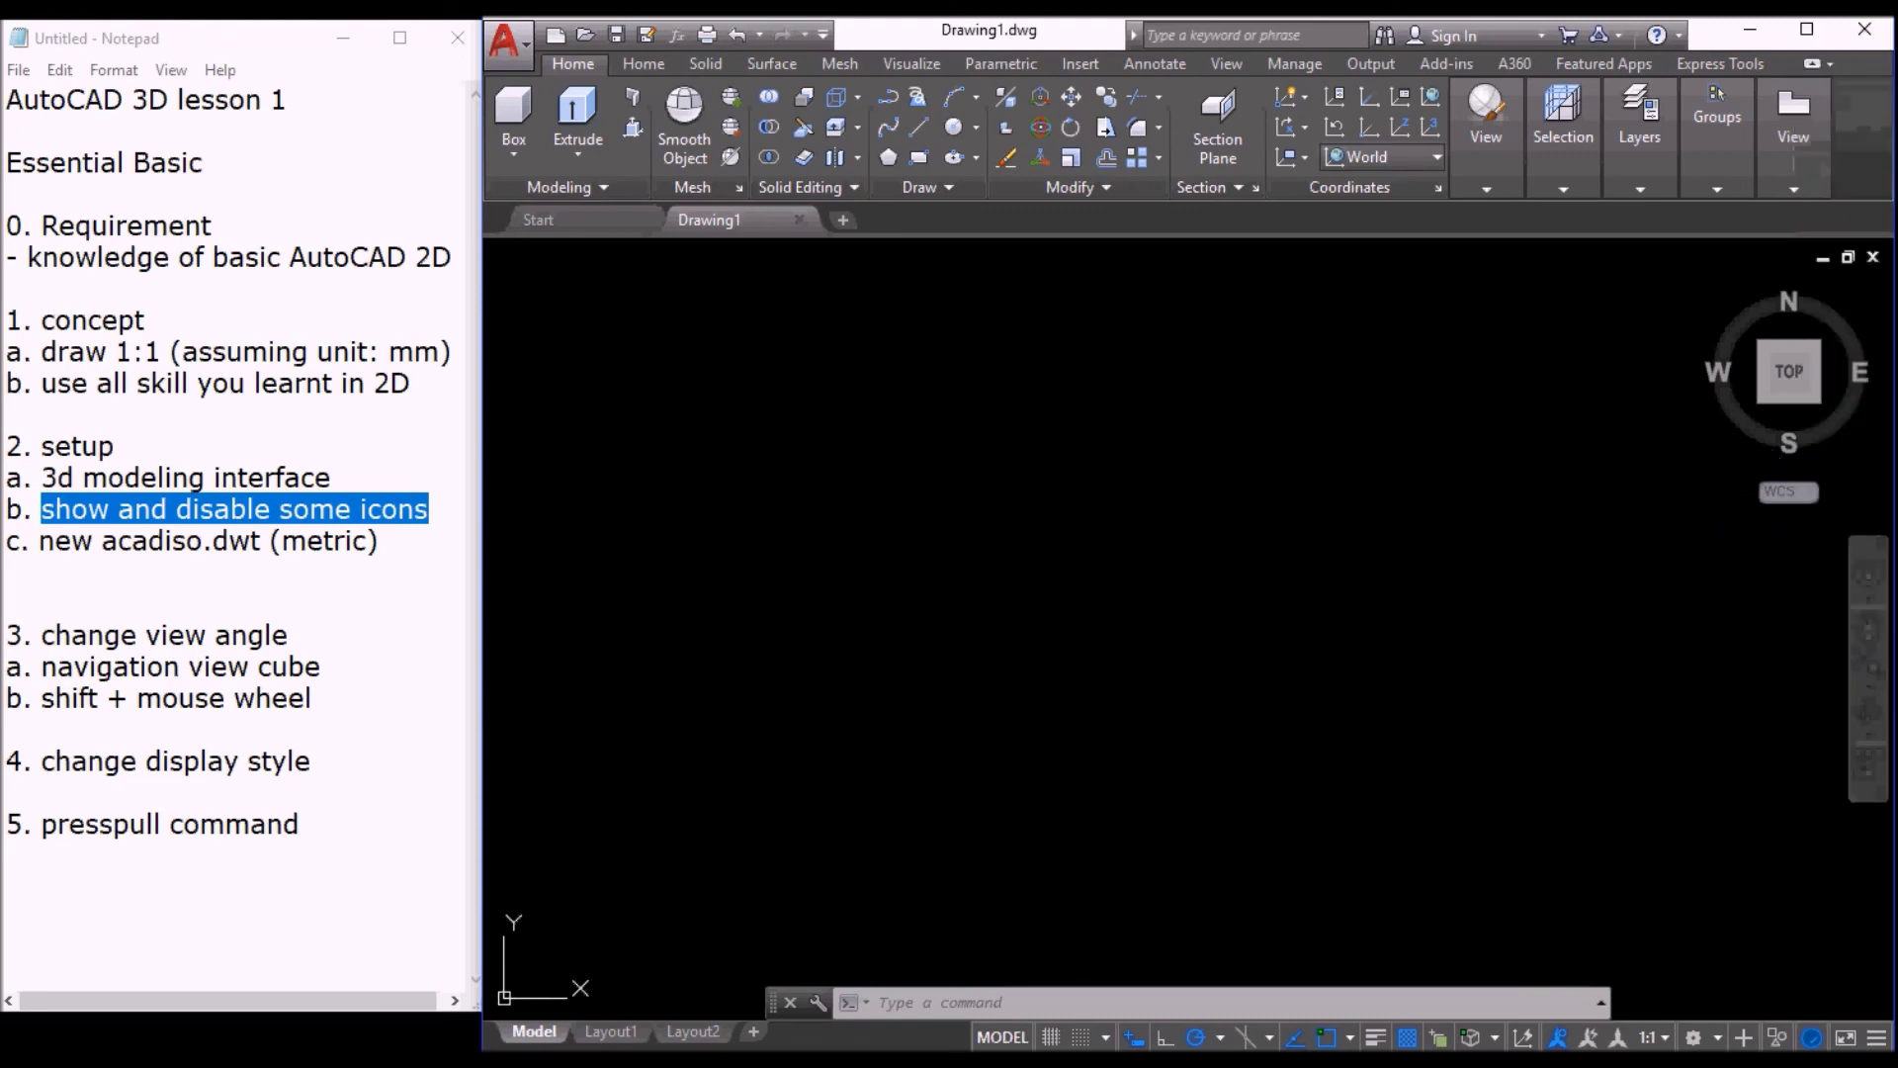
pyautogui.click(1520, 1041)
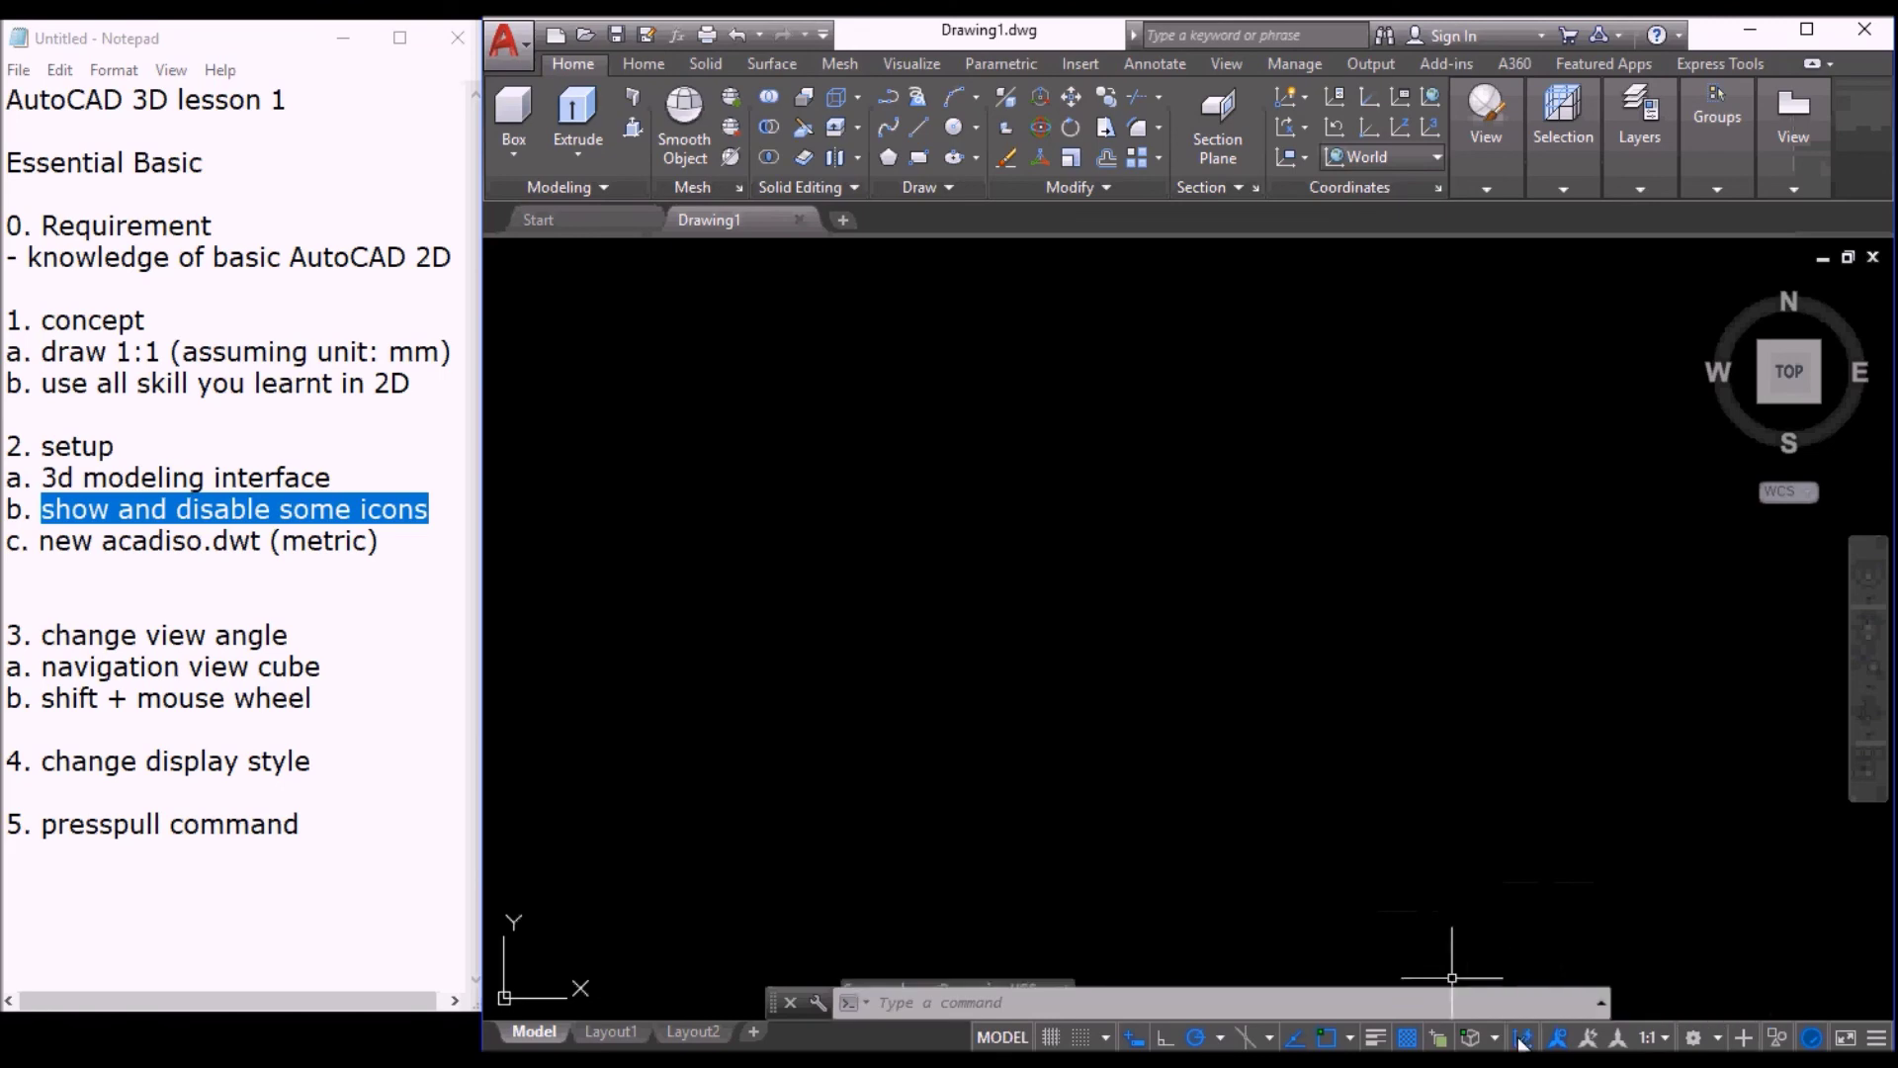
pyautogui.click(1520, 1041)
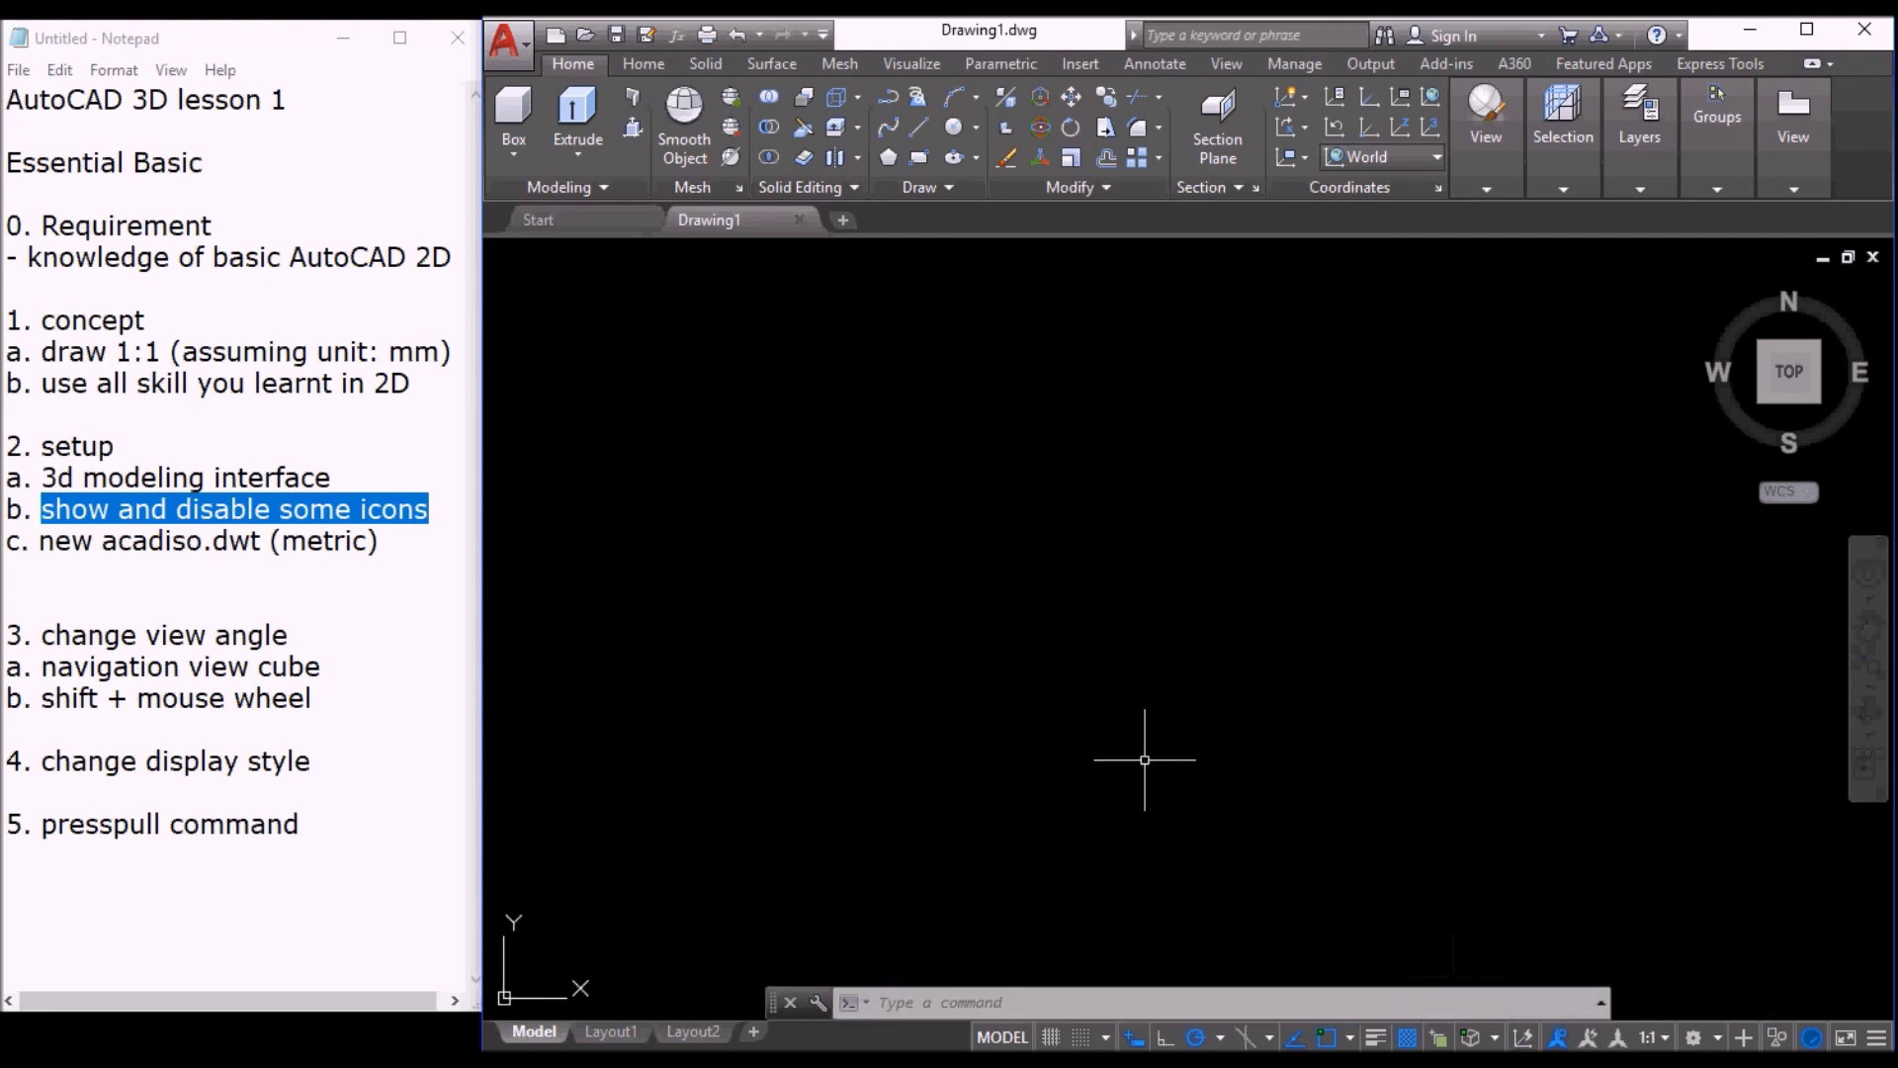
pyautogui.moveTo(377, 550); pyautogui.dragTo(42, 542)
pyautogui.press('Right')
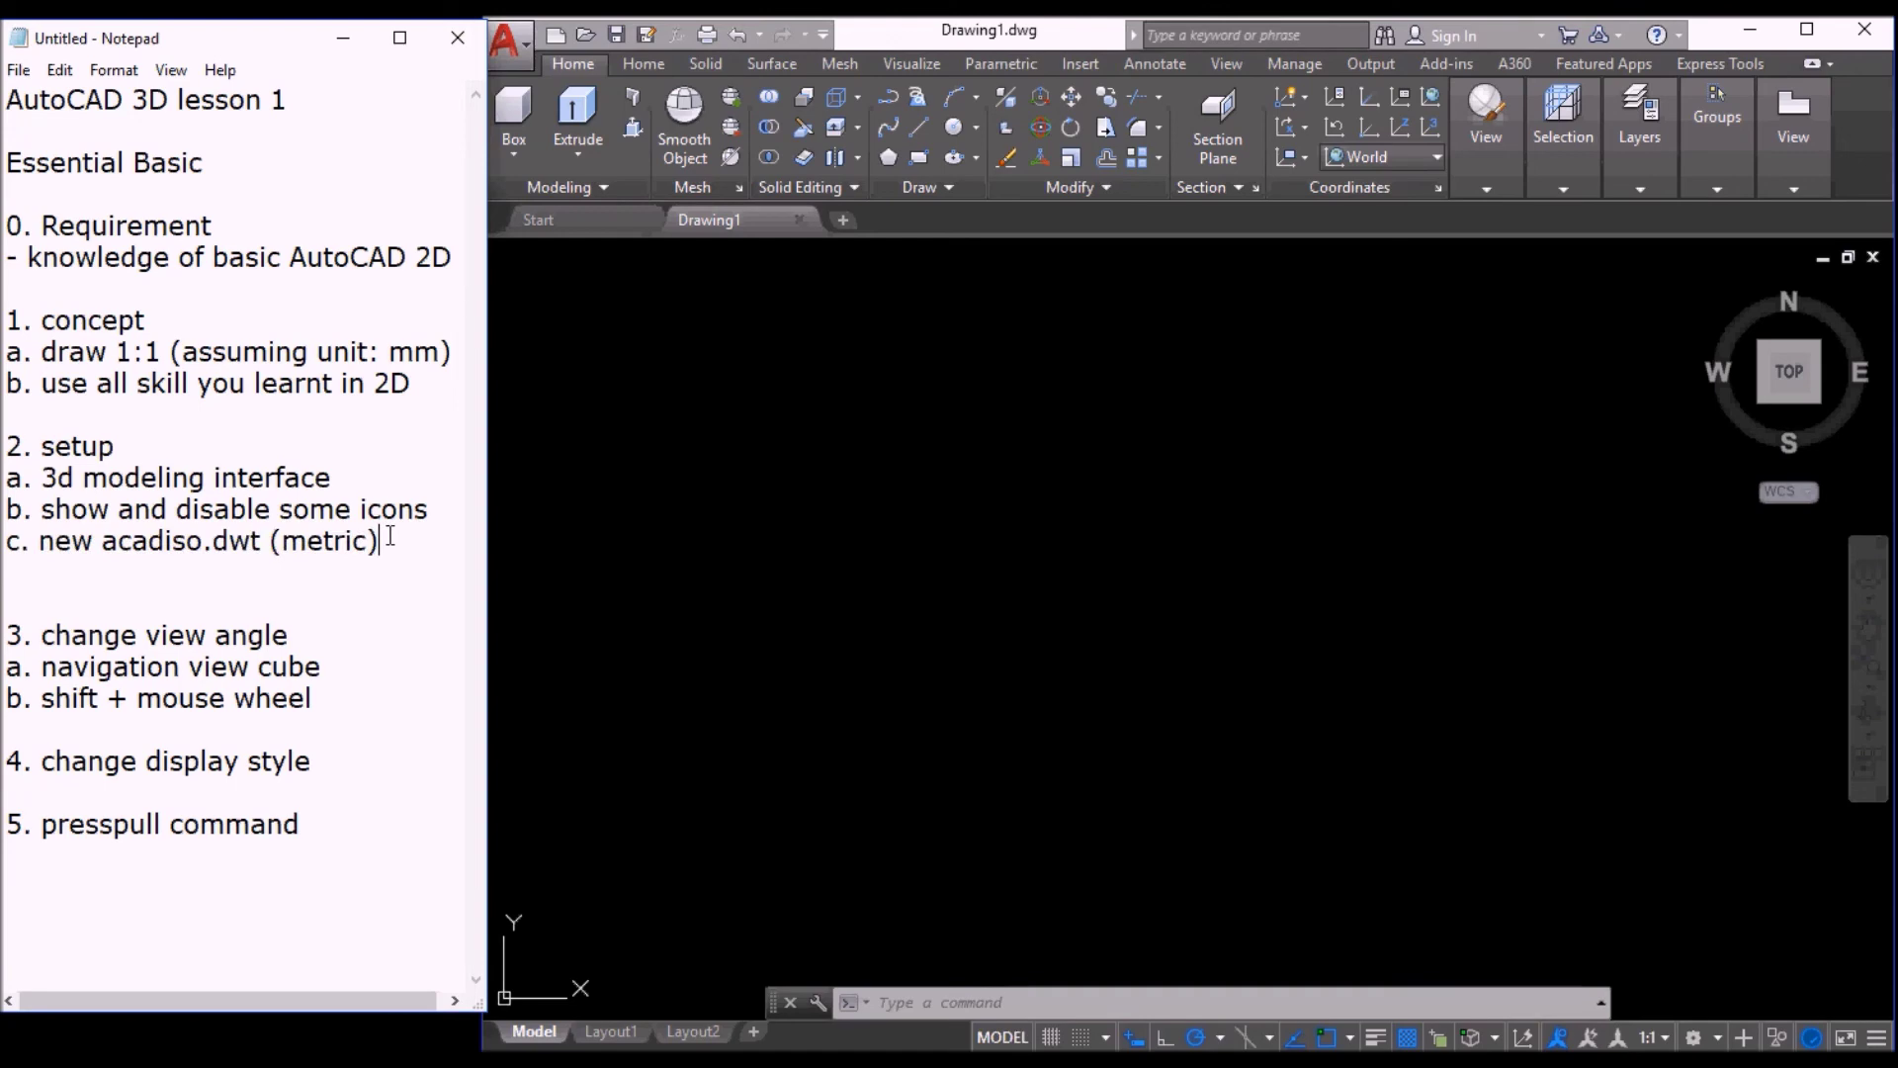
# Step: Create a new drawing, Drawing2, from the acadiso.dwt metric template
pyautogui.click(39, 541)
pyautogui.moveTo(39, 540); pyautogui.dragTo(265, 537)
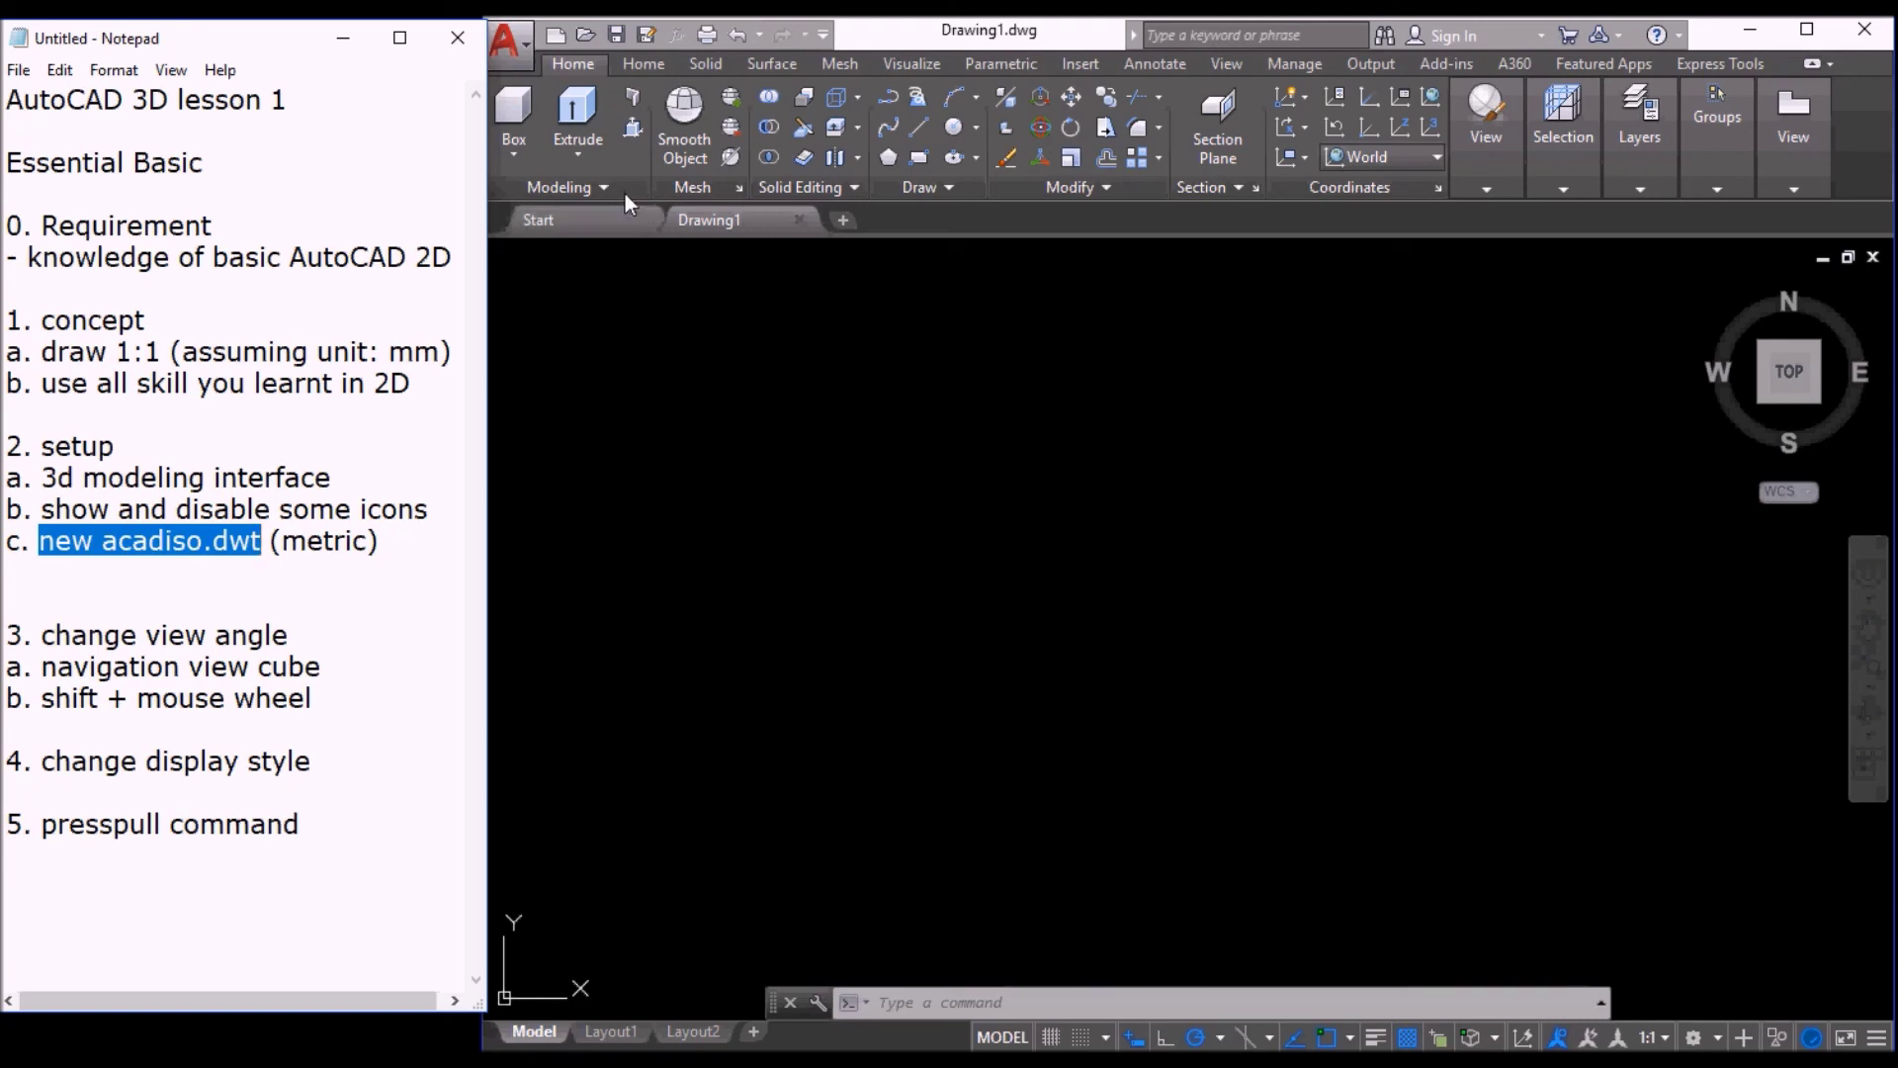
pyautogui.click(557, 40)
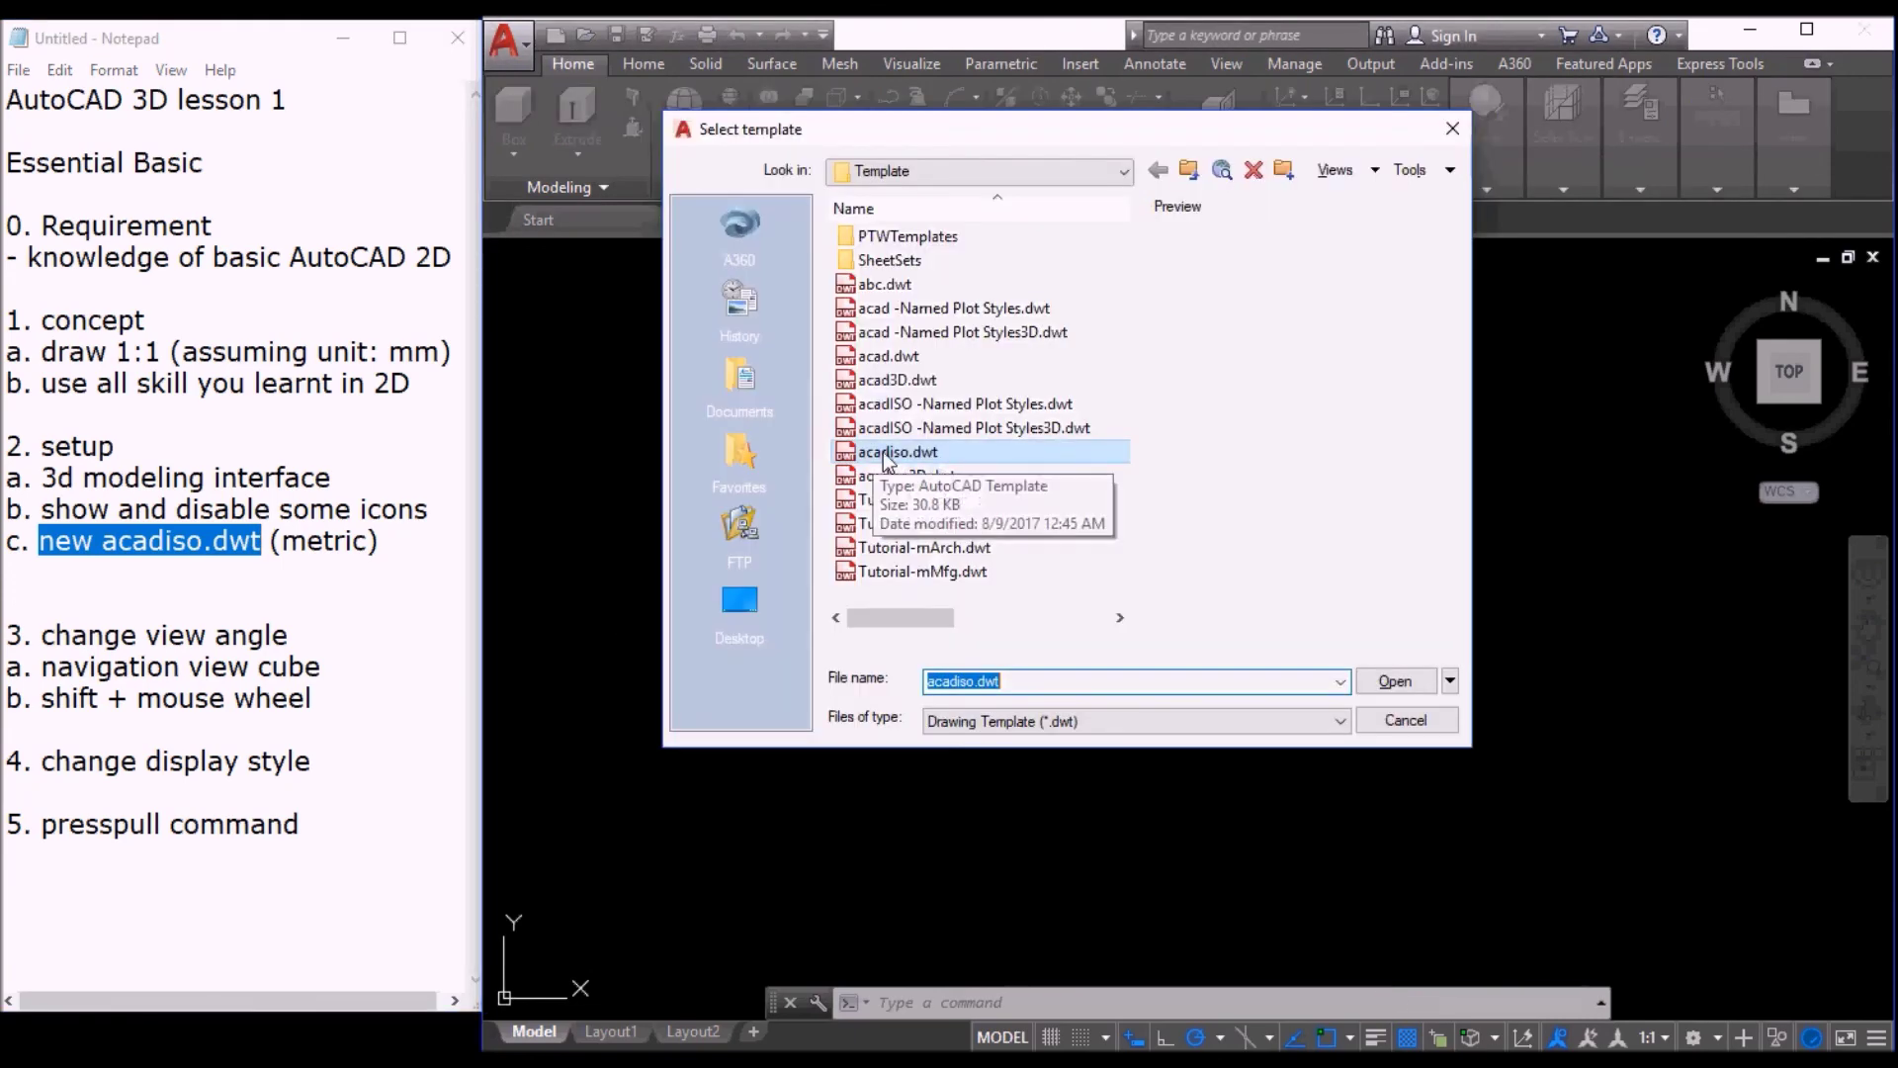
pyautogui.click(1396, 680)
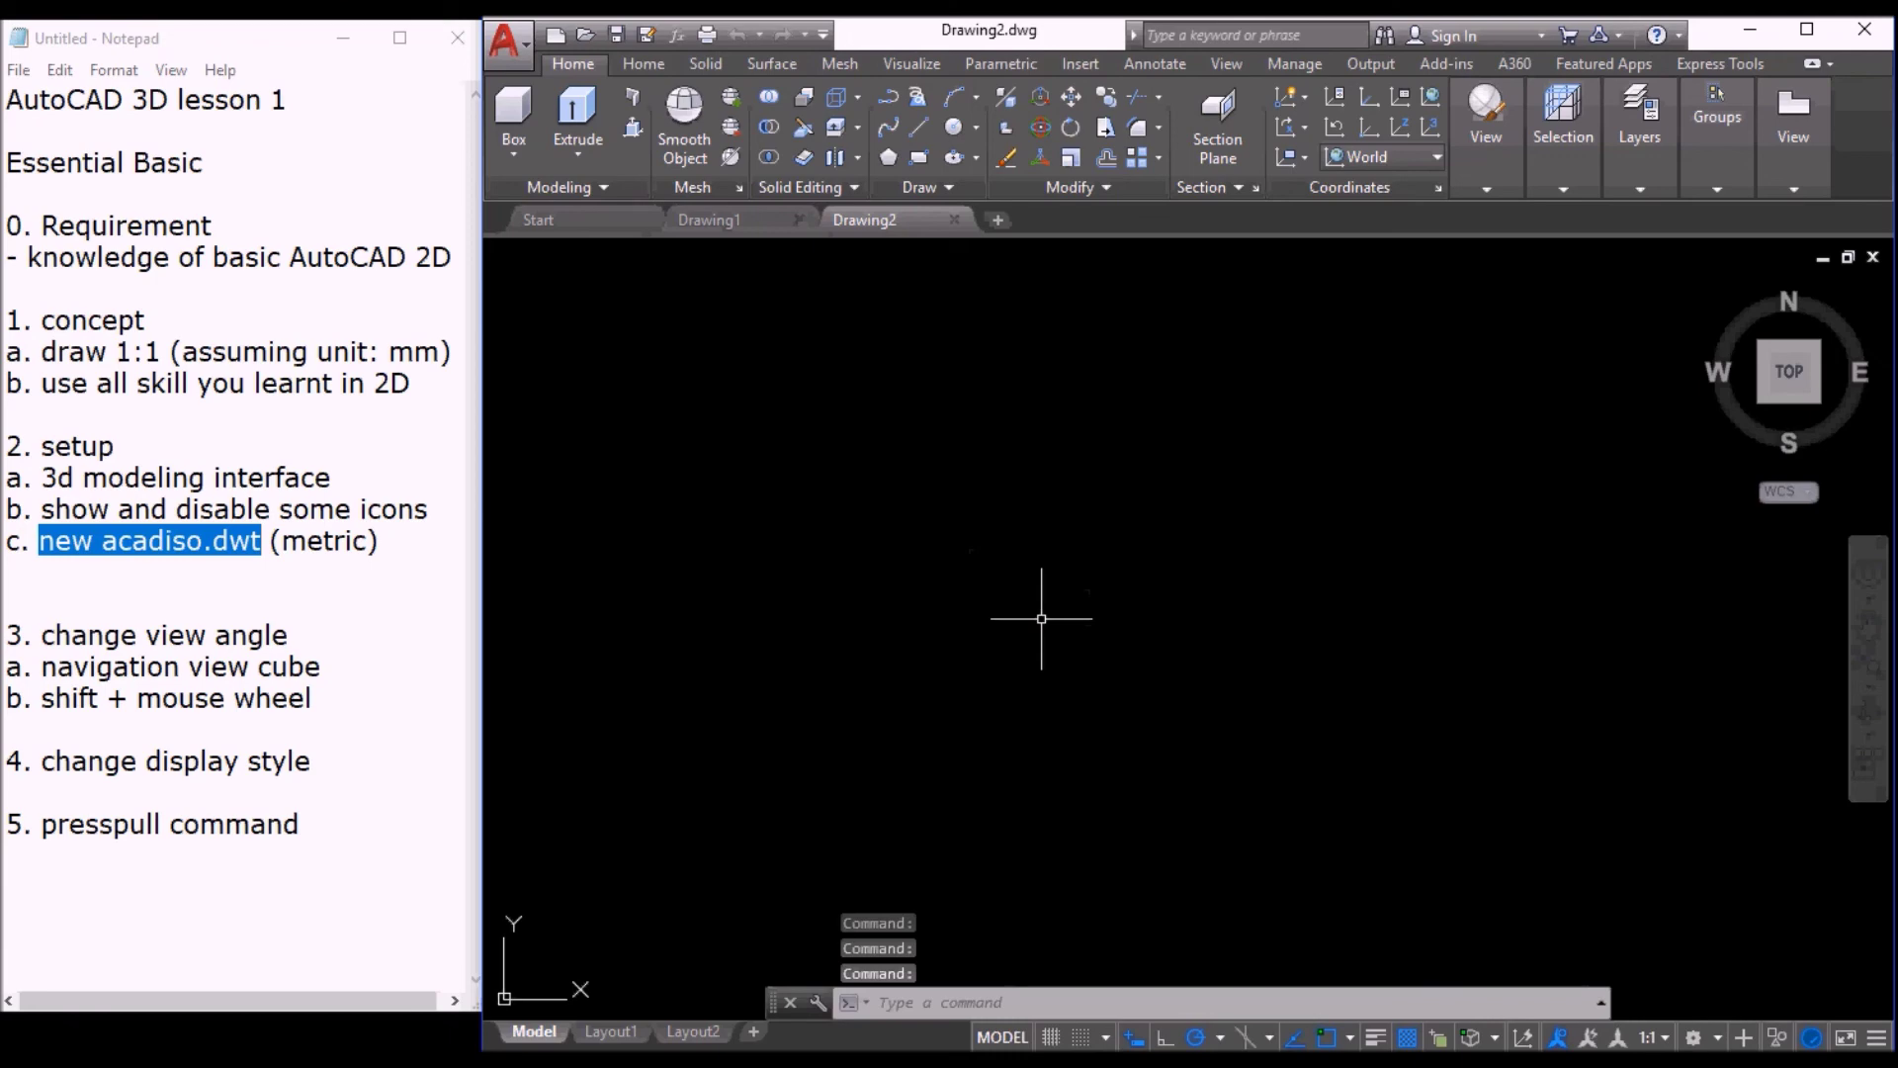
pyautogui.click(191, 643)
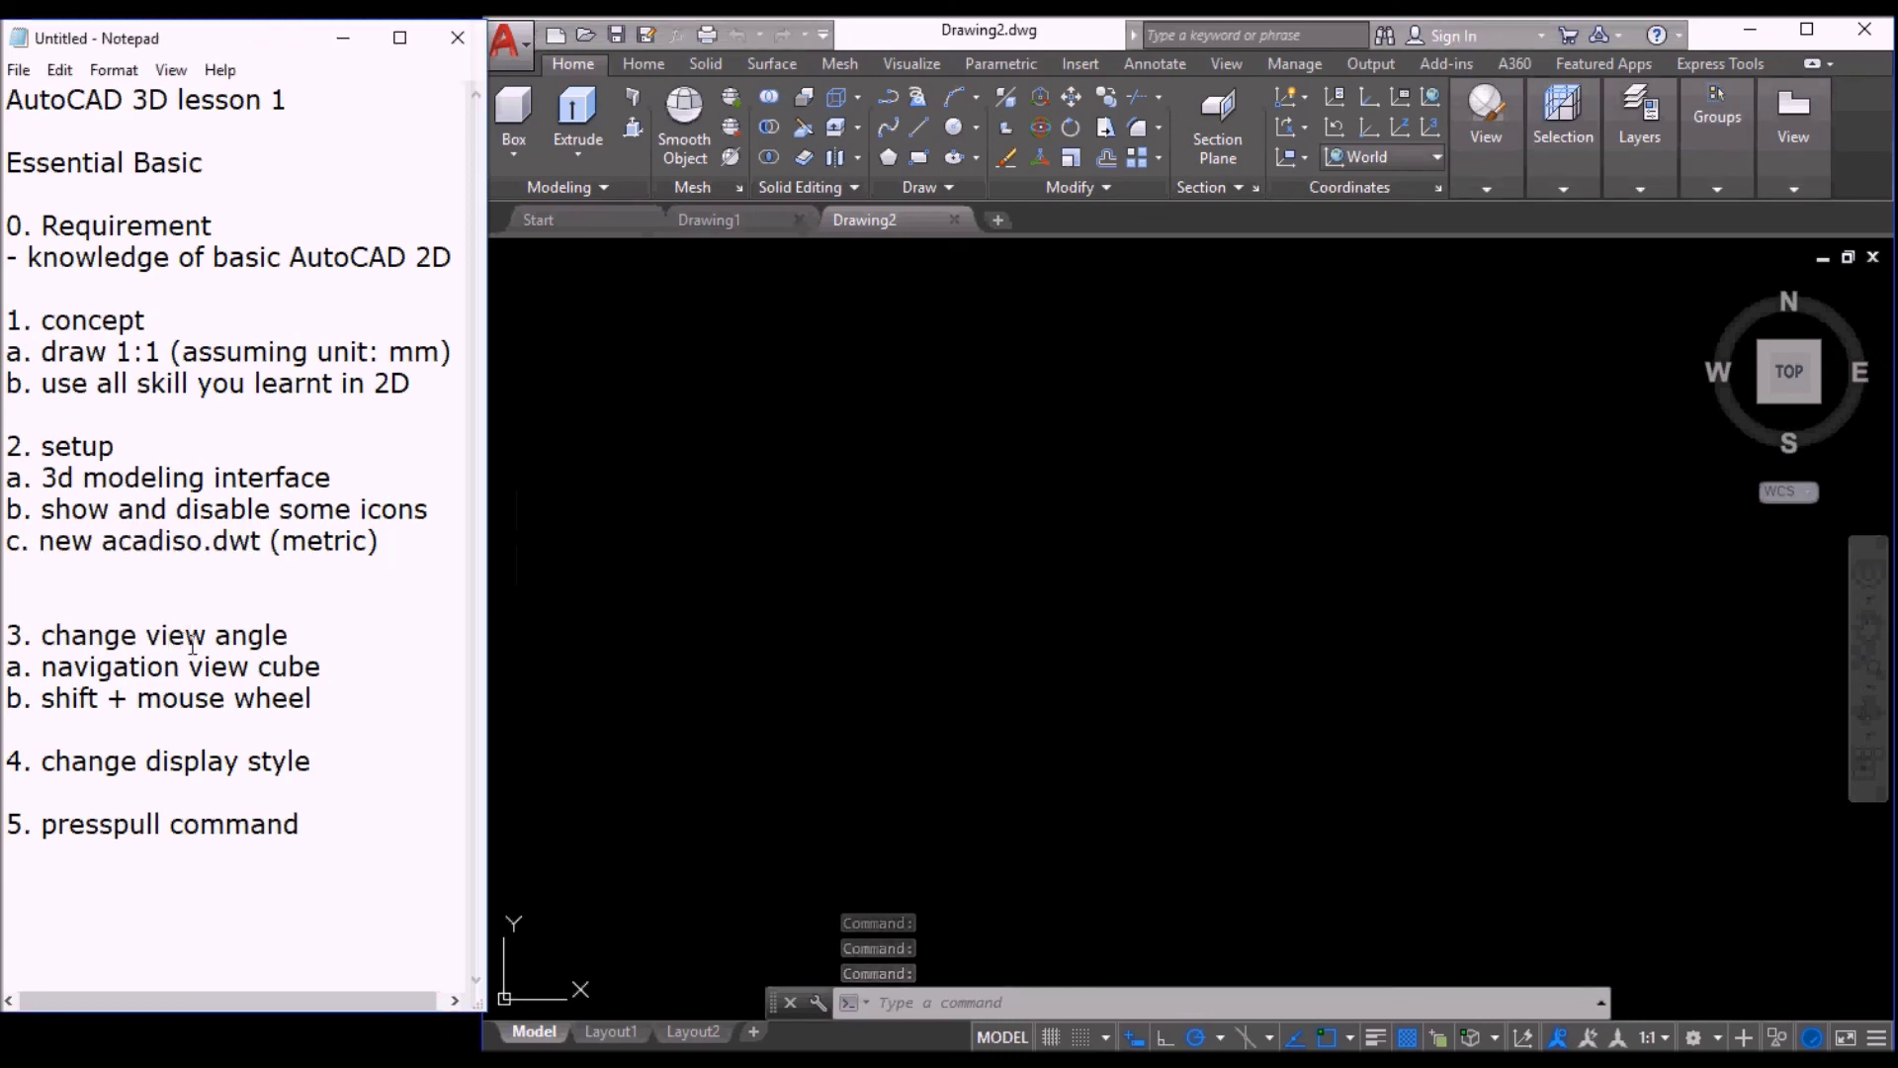
pyautogui.click(305, 700)
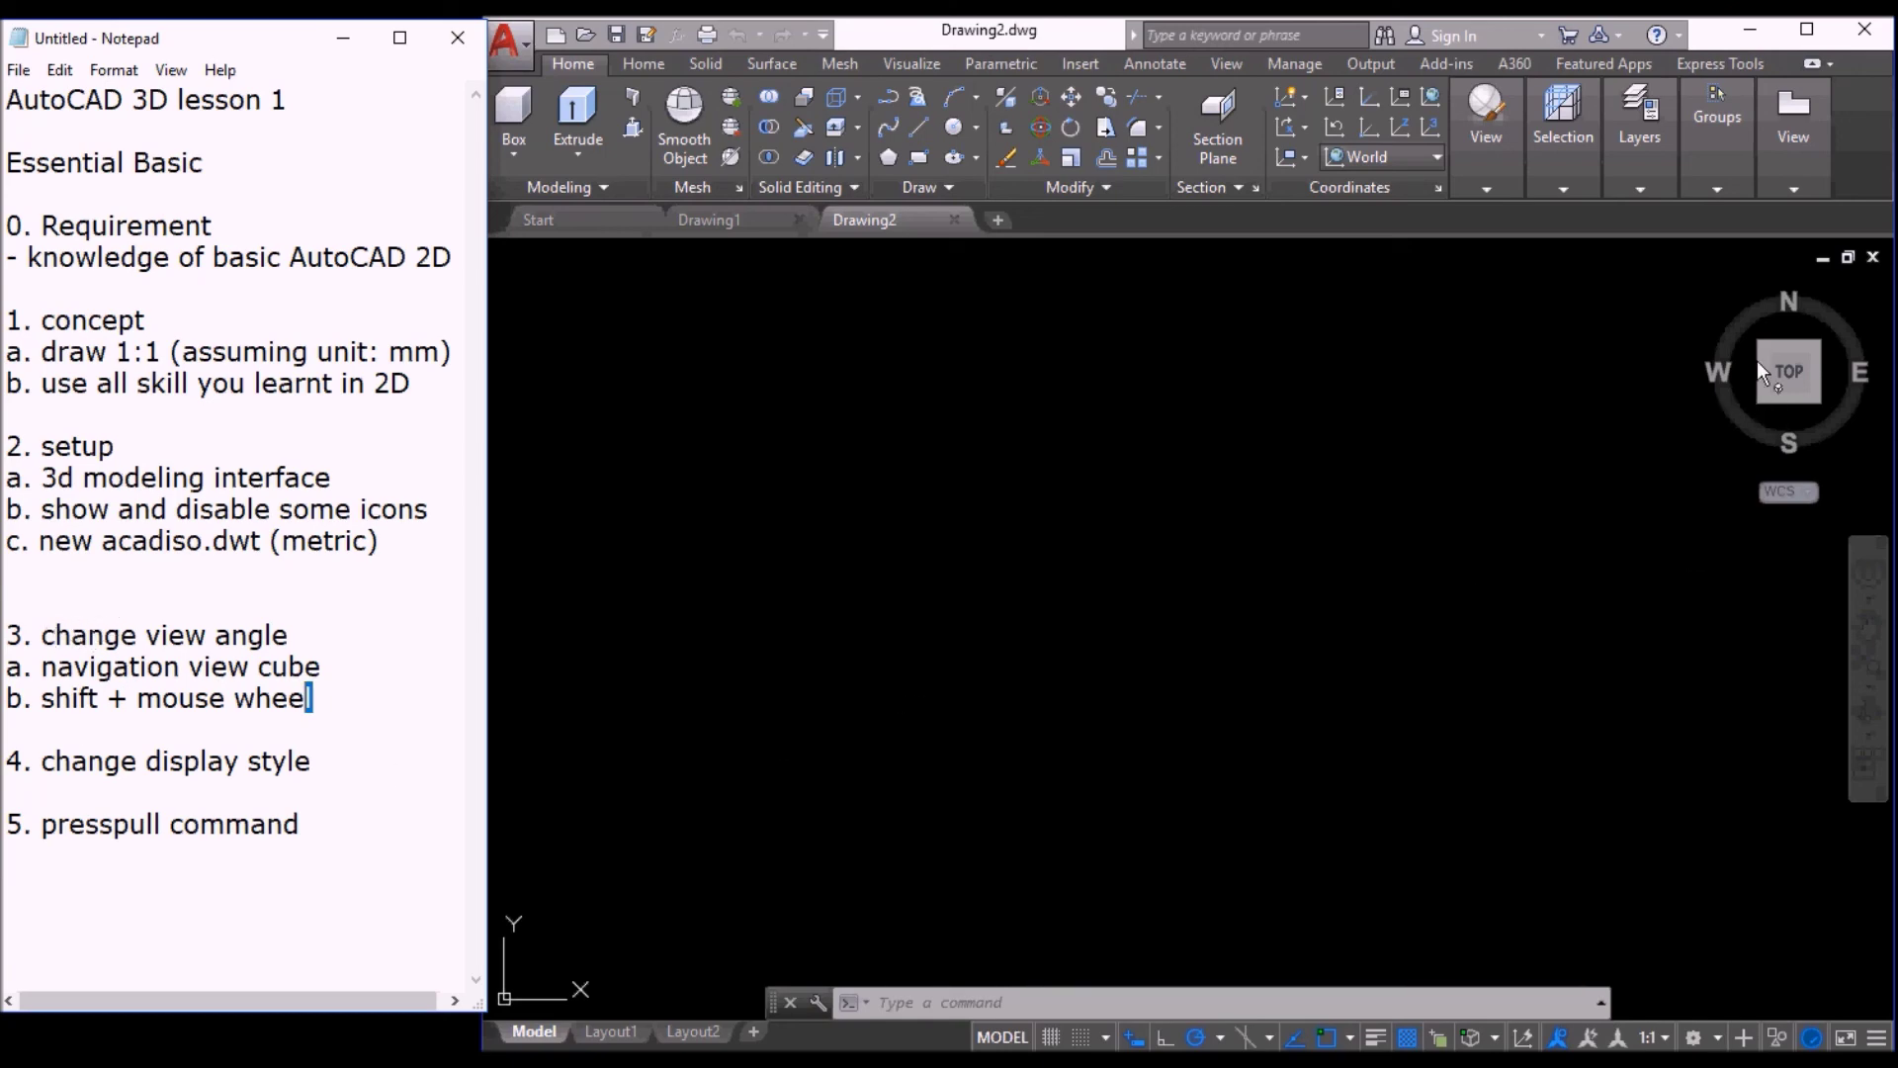
pyautogui.moveTo(1772, 387)
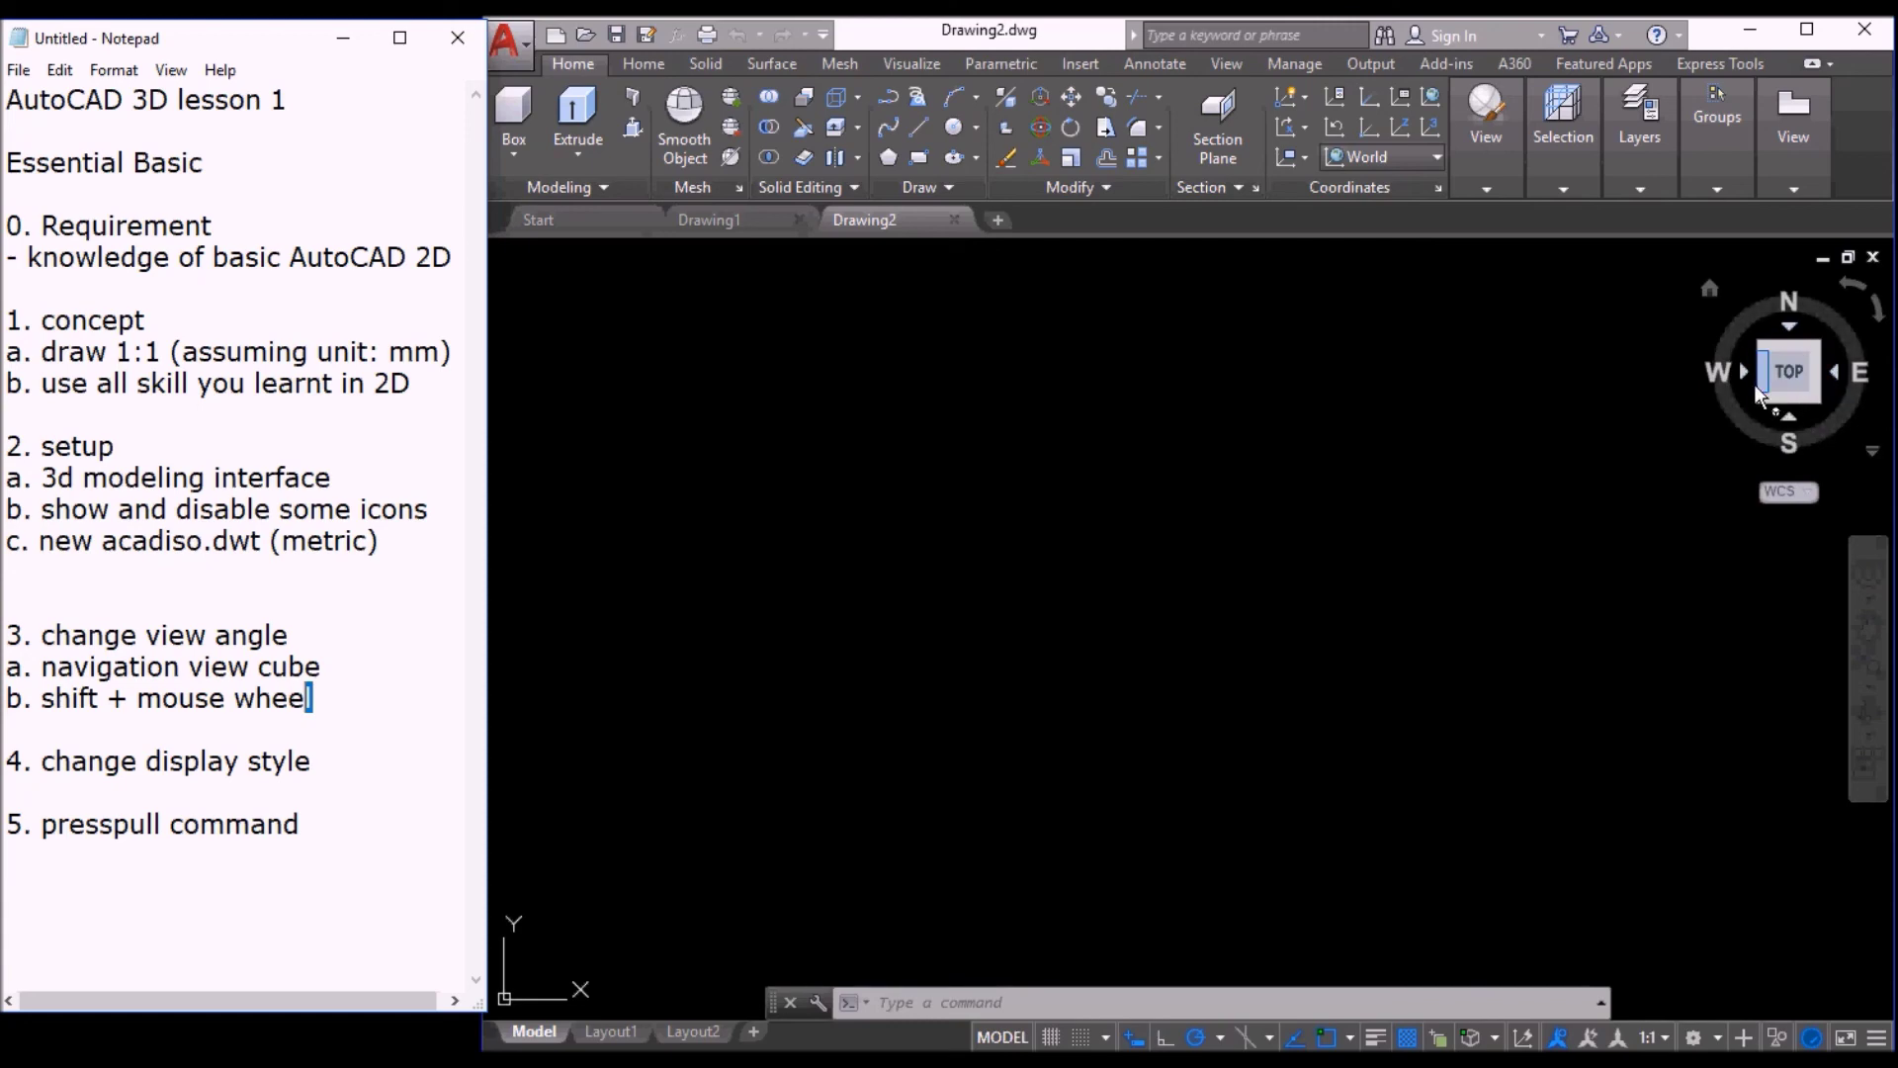
pyautogui.click(1762, 401)
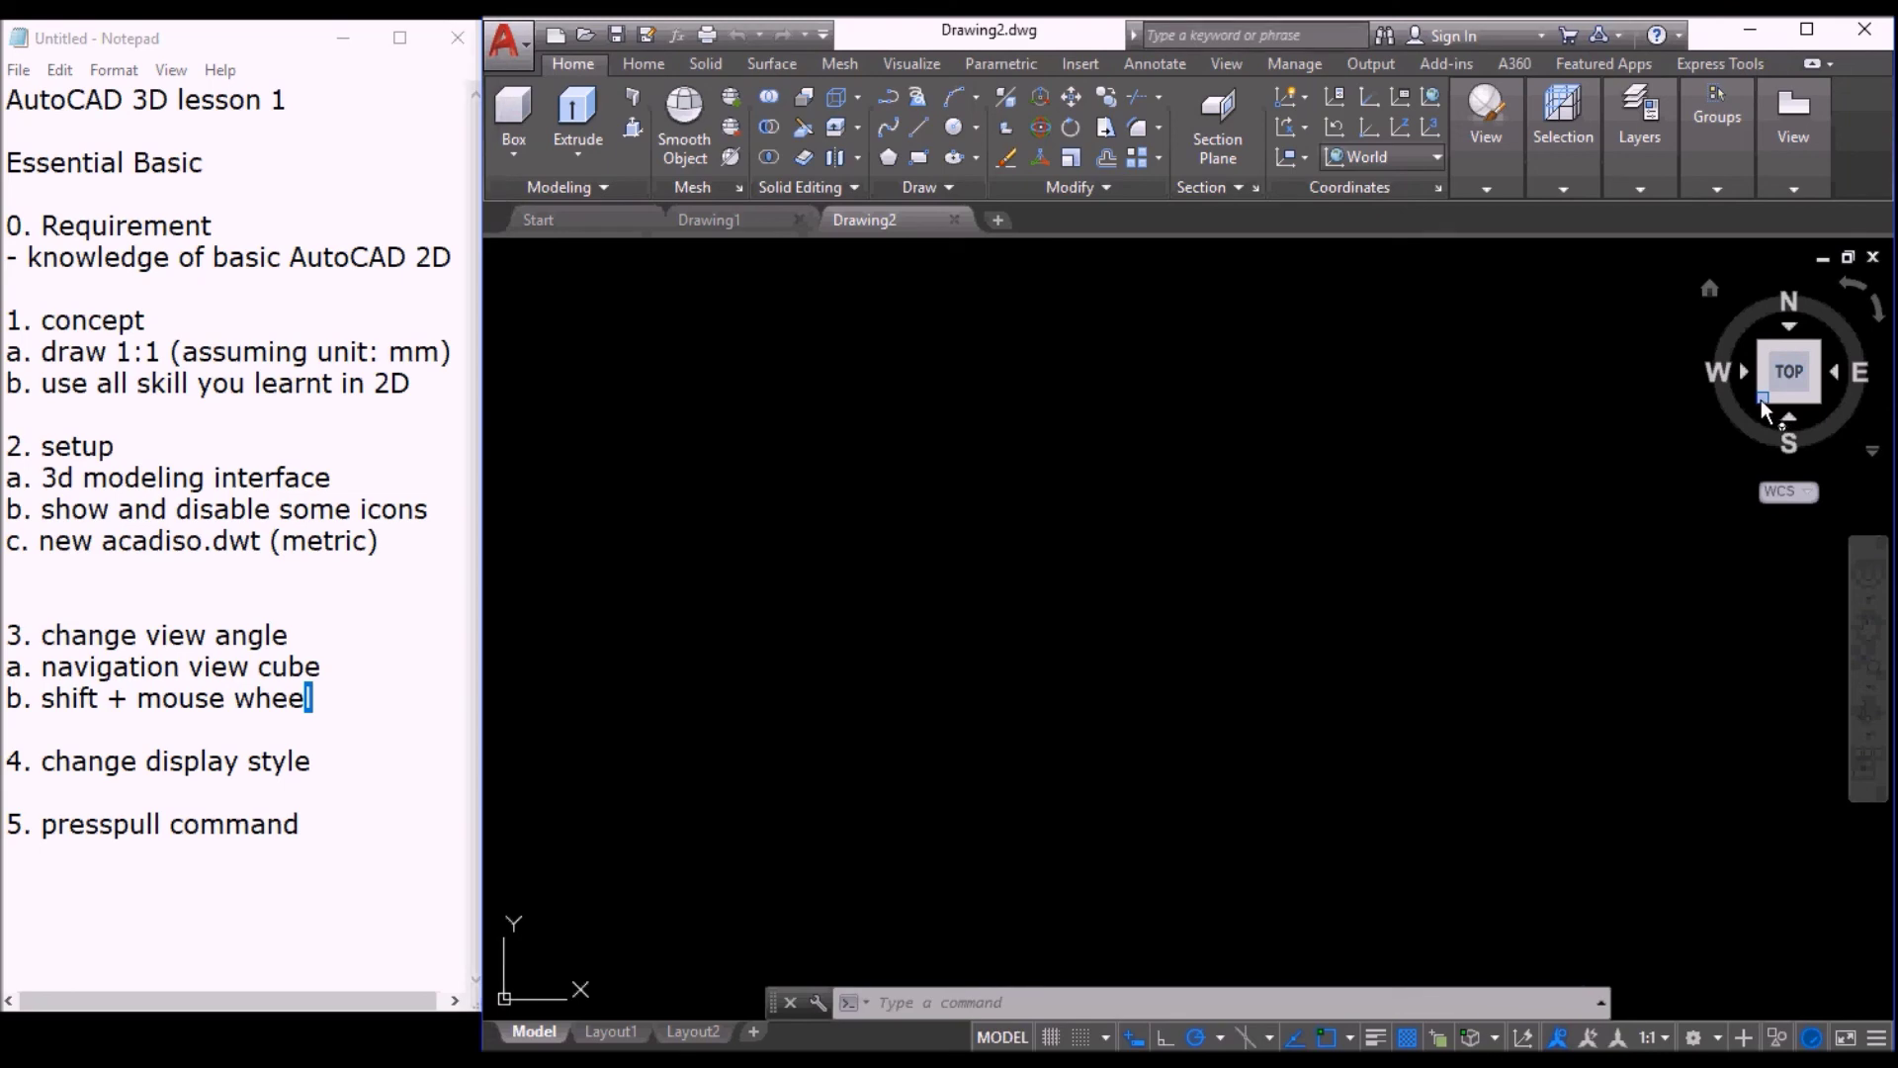
pyautogui.click(1762, 399)
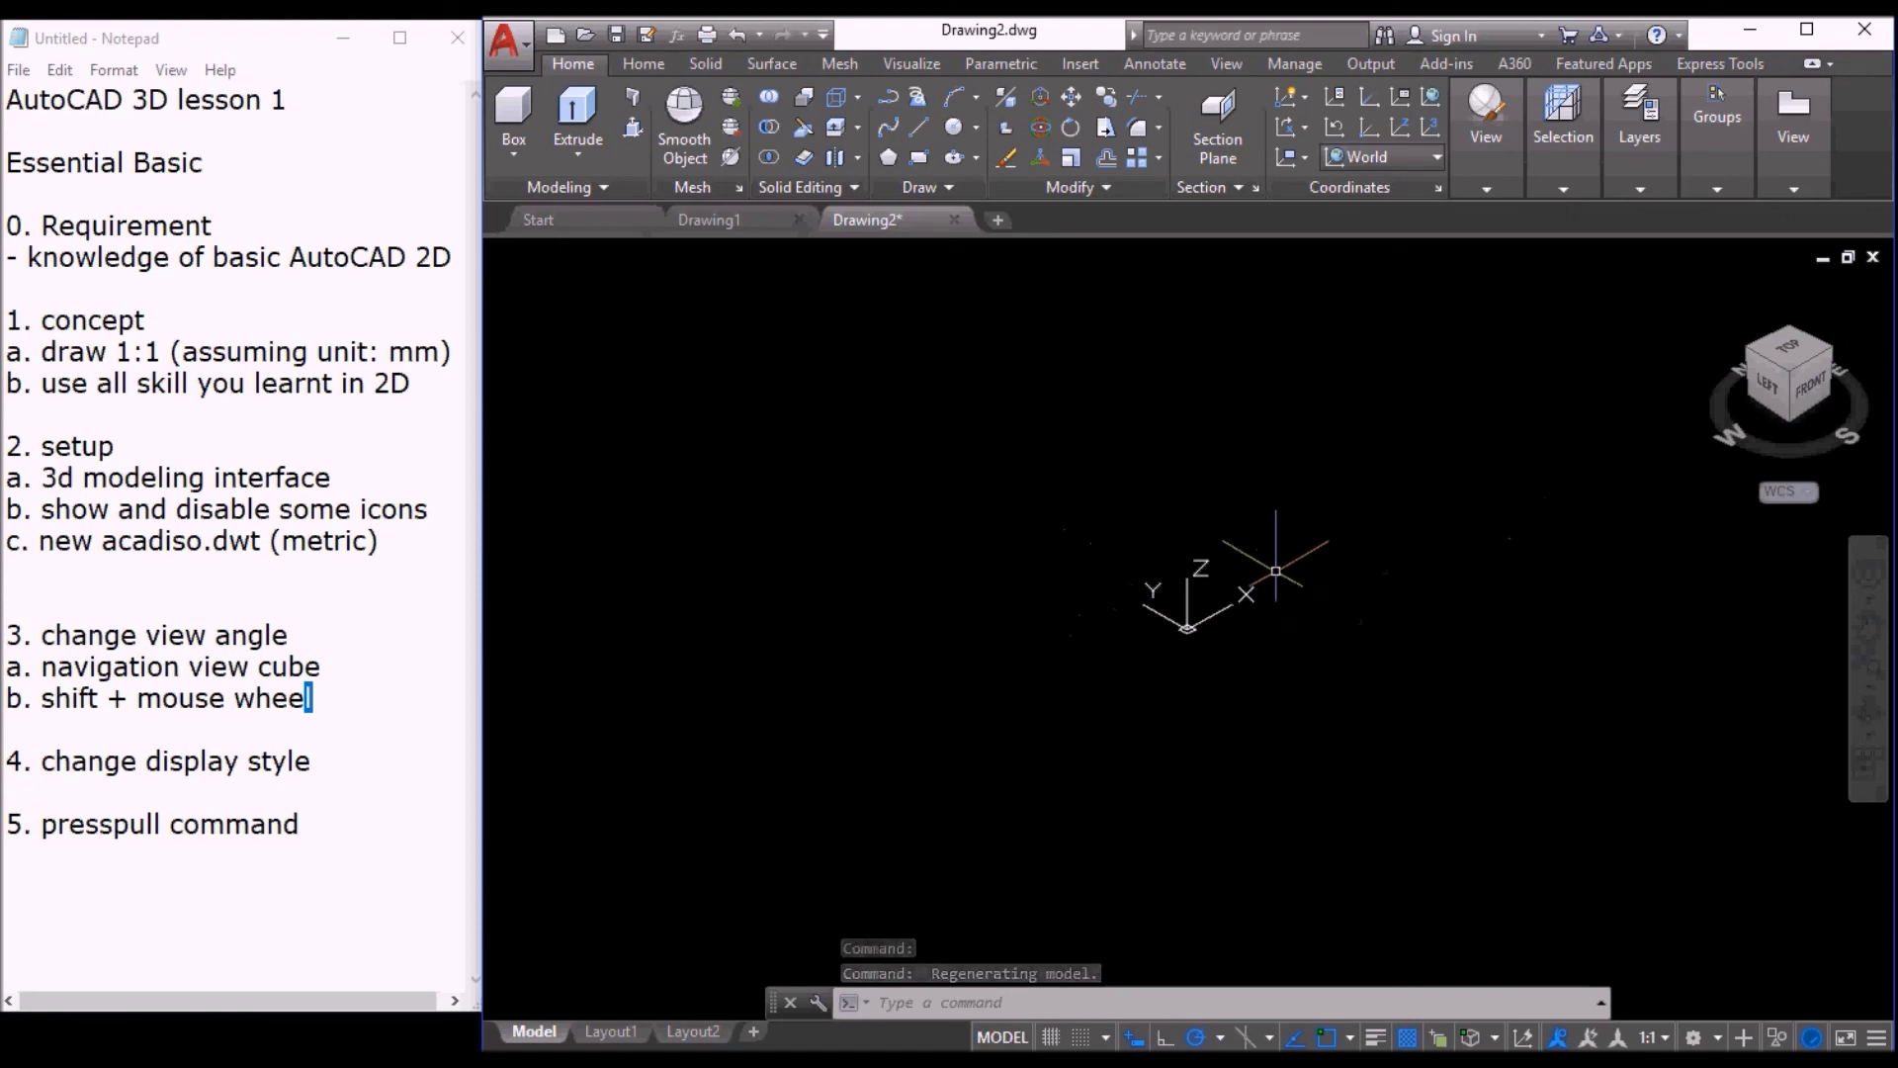
pyautogui.click(1791, 351)
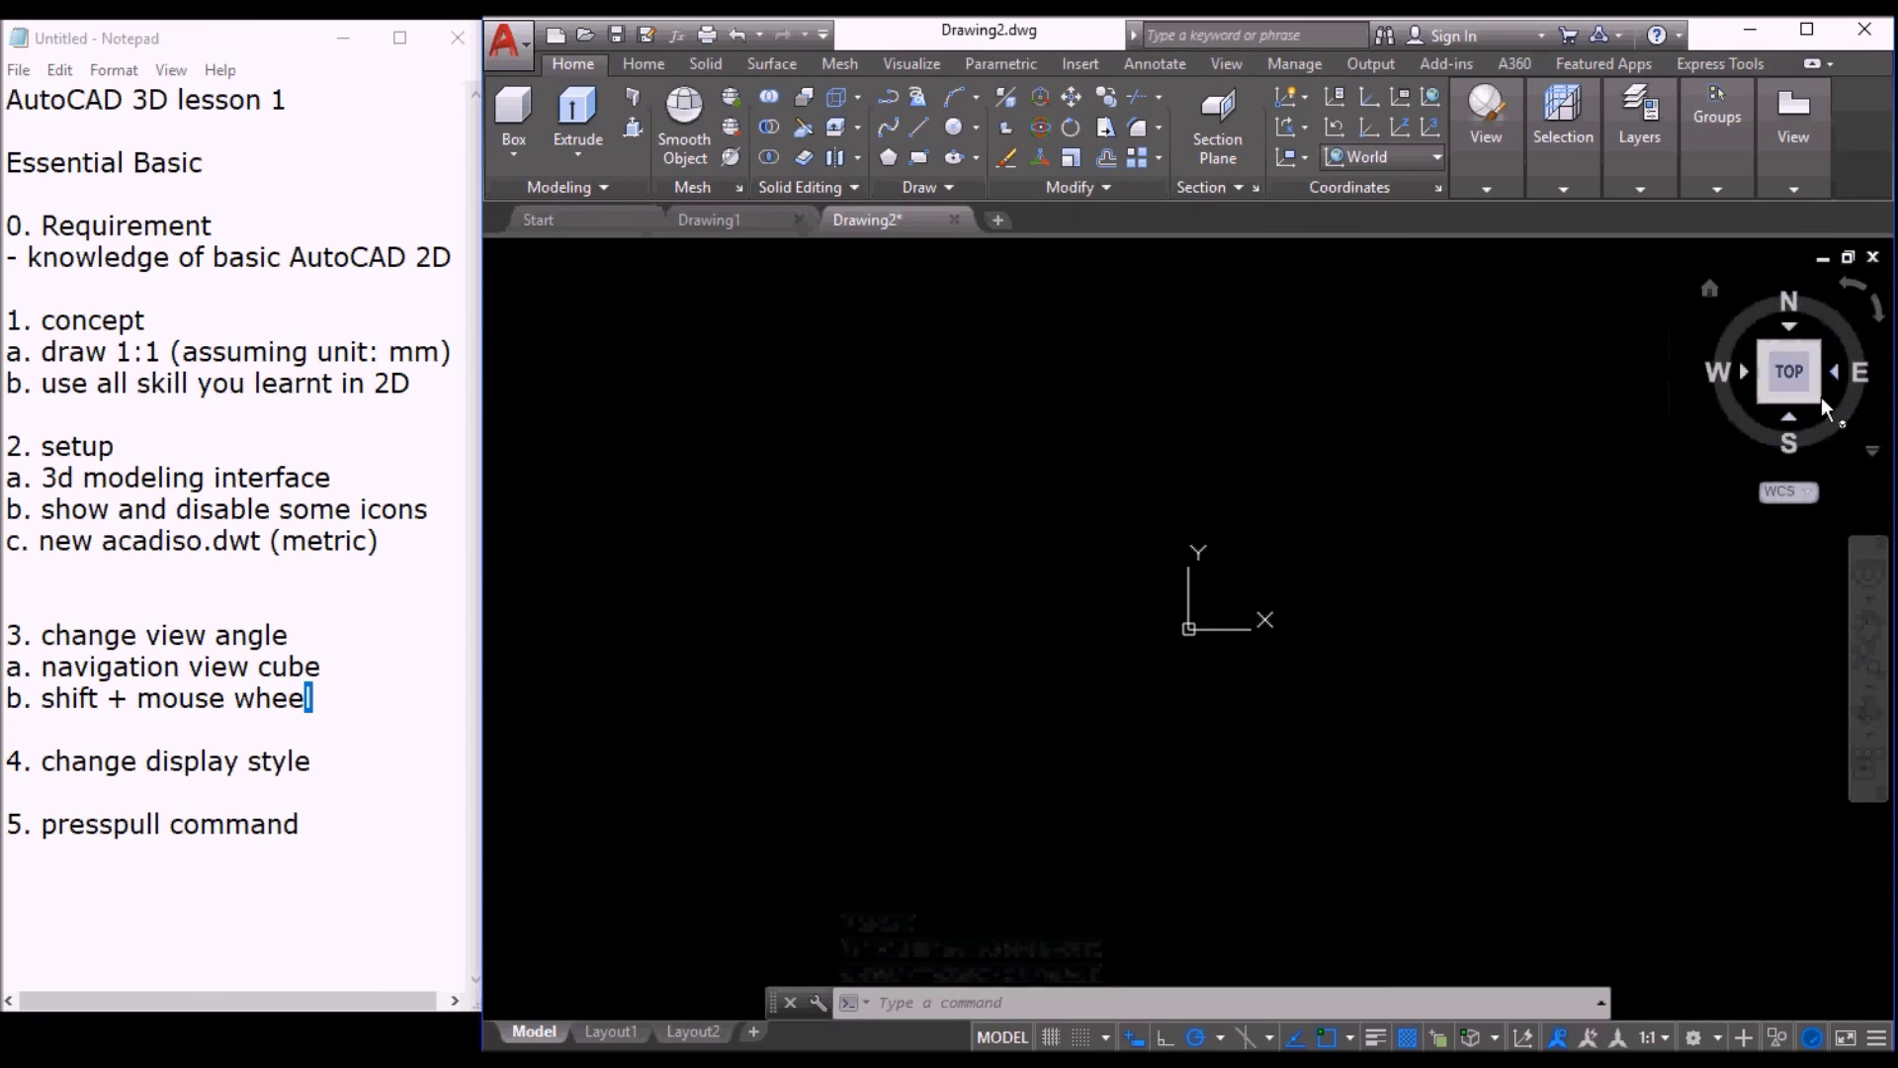
pyautogui.click(1793, 406)
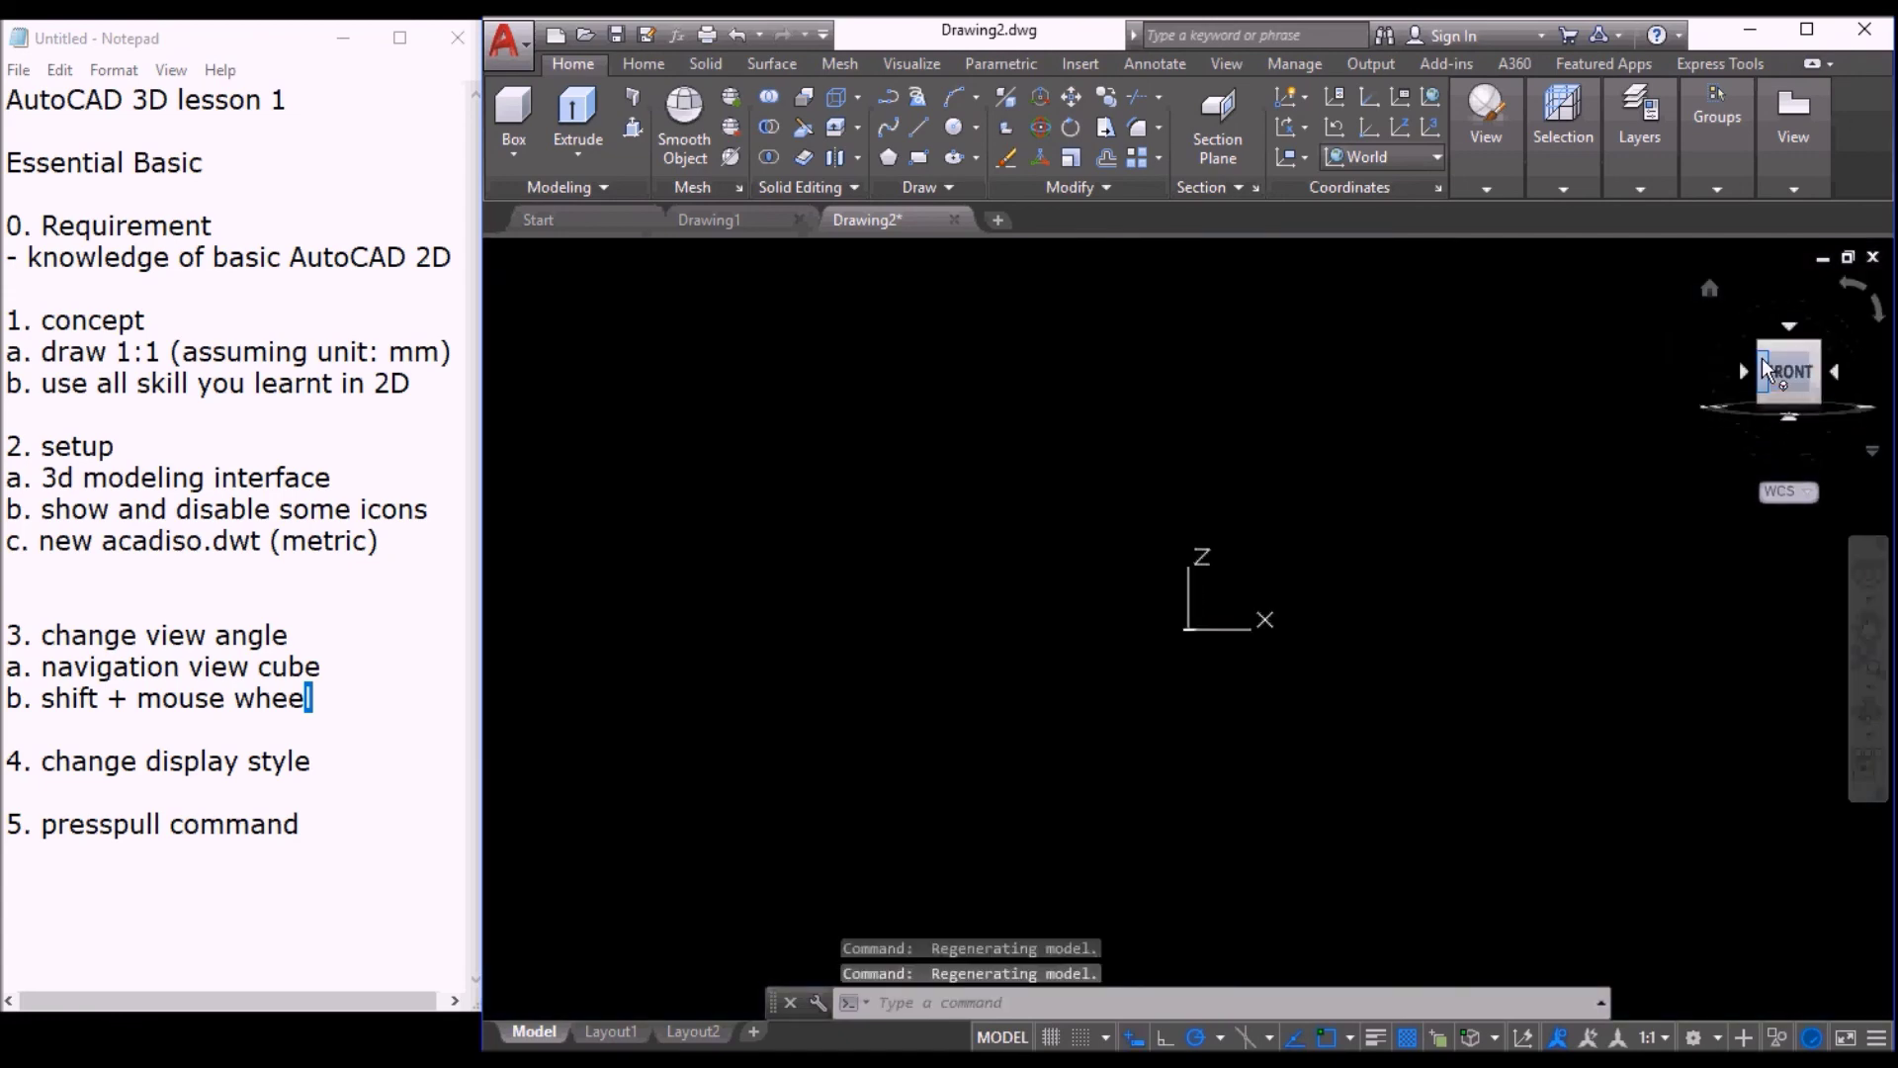
pyautogui.click(1762, 346)
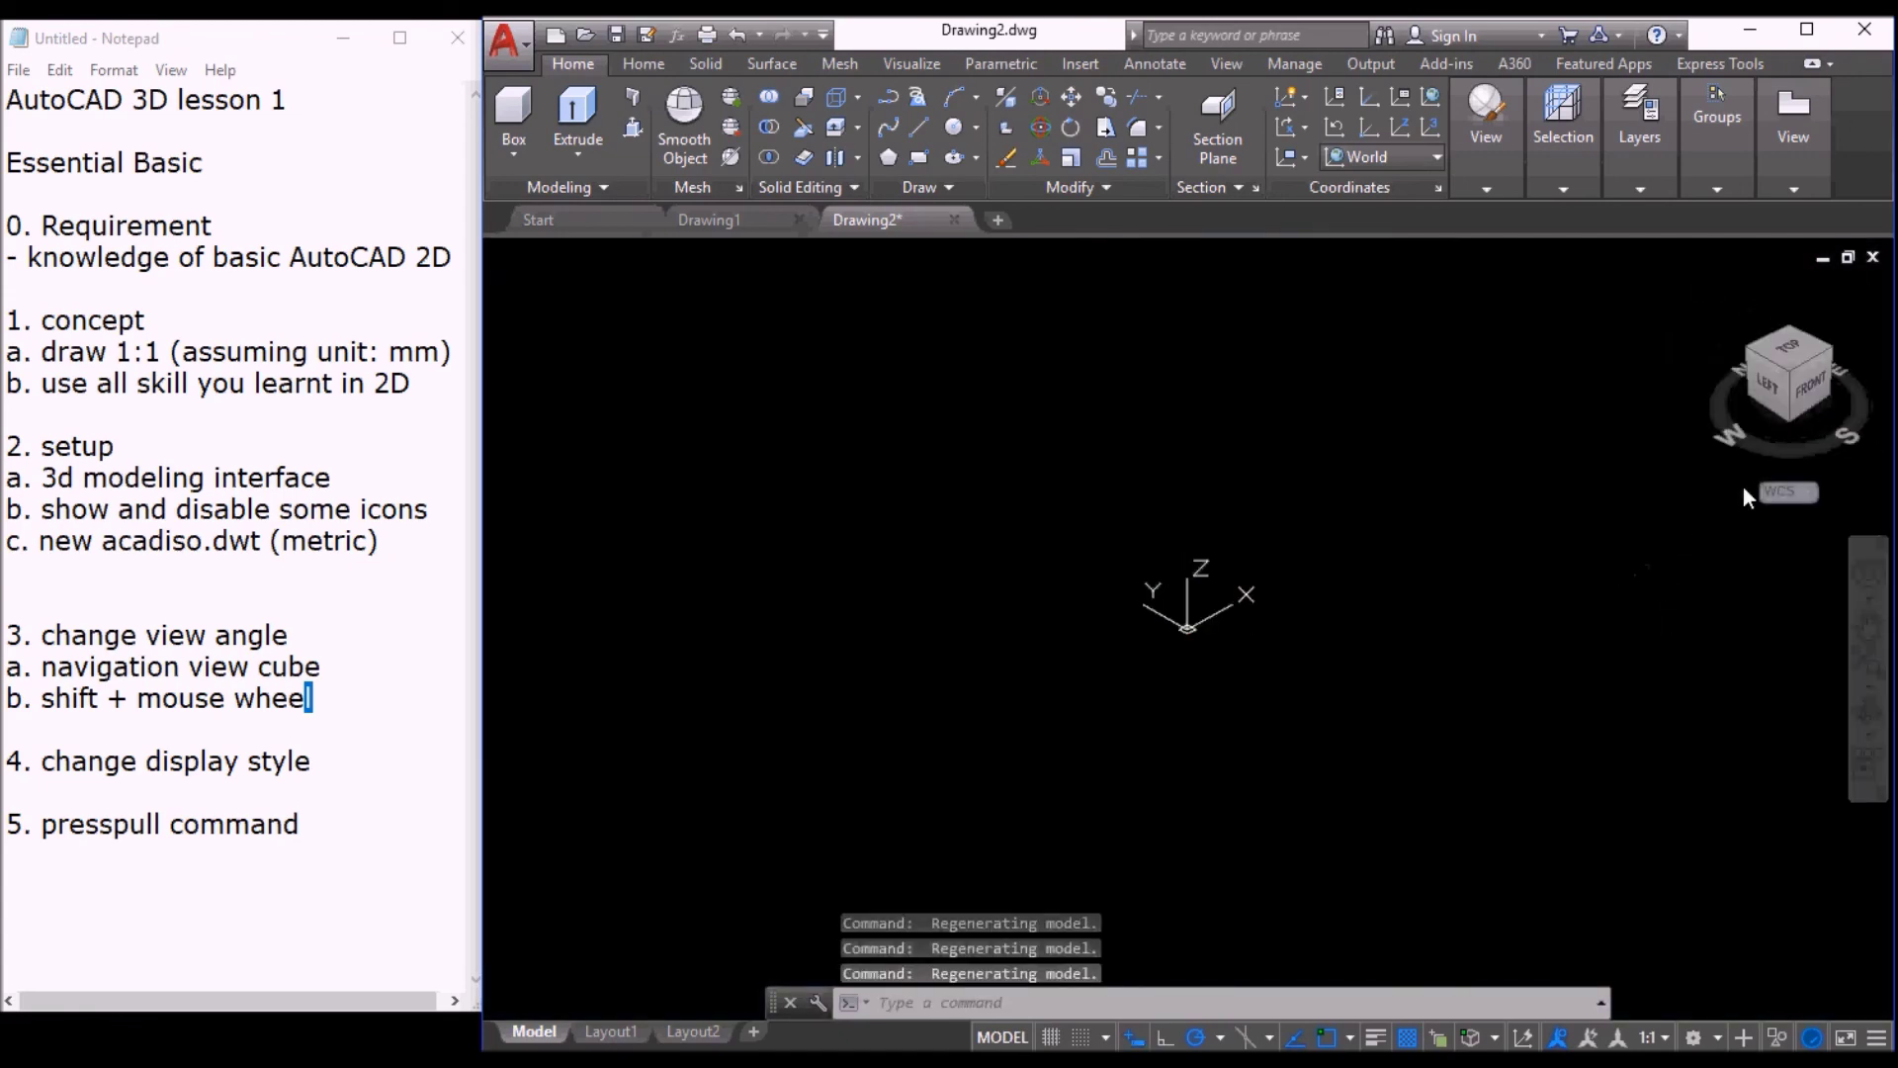
pyautogui.click(1793, 352)
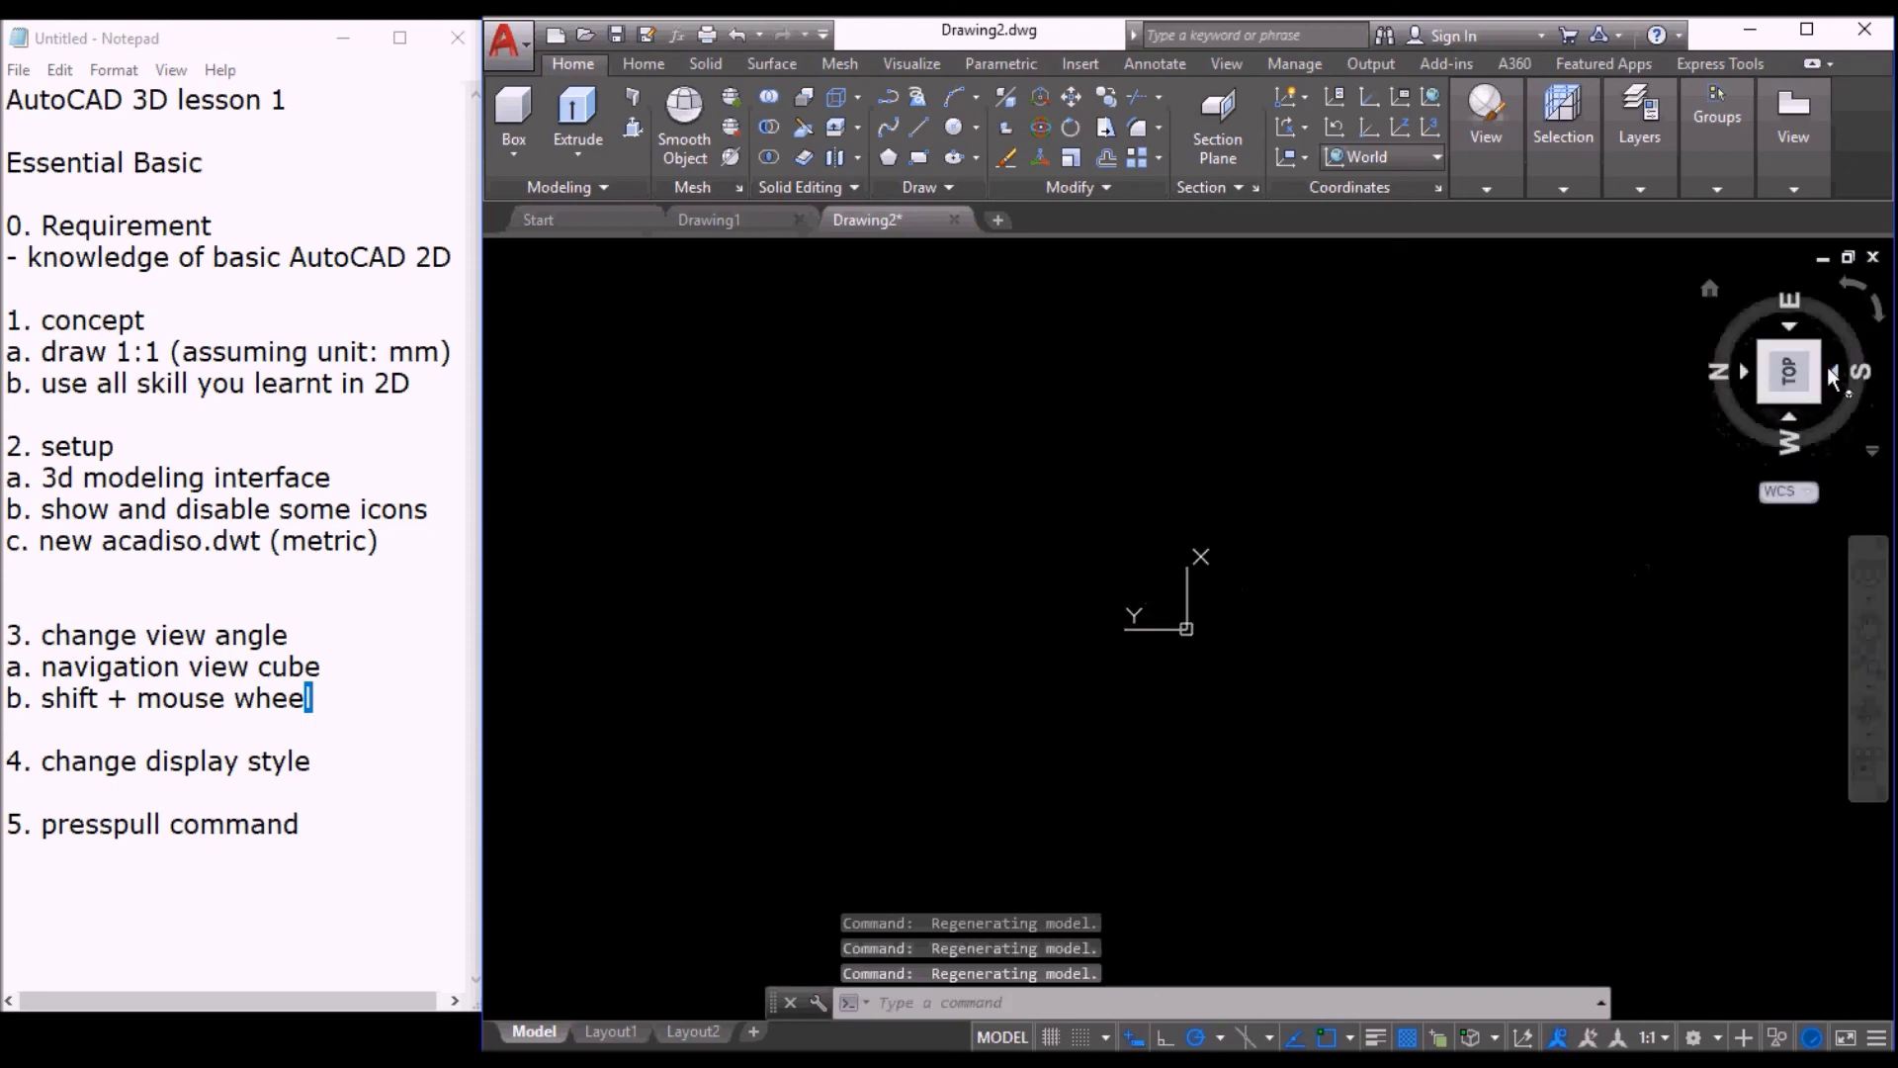
pyautogui.click(1871, 324)
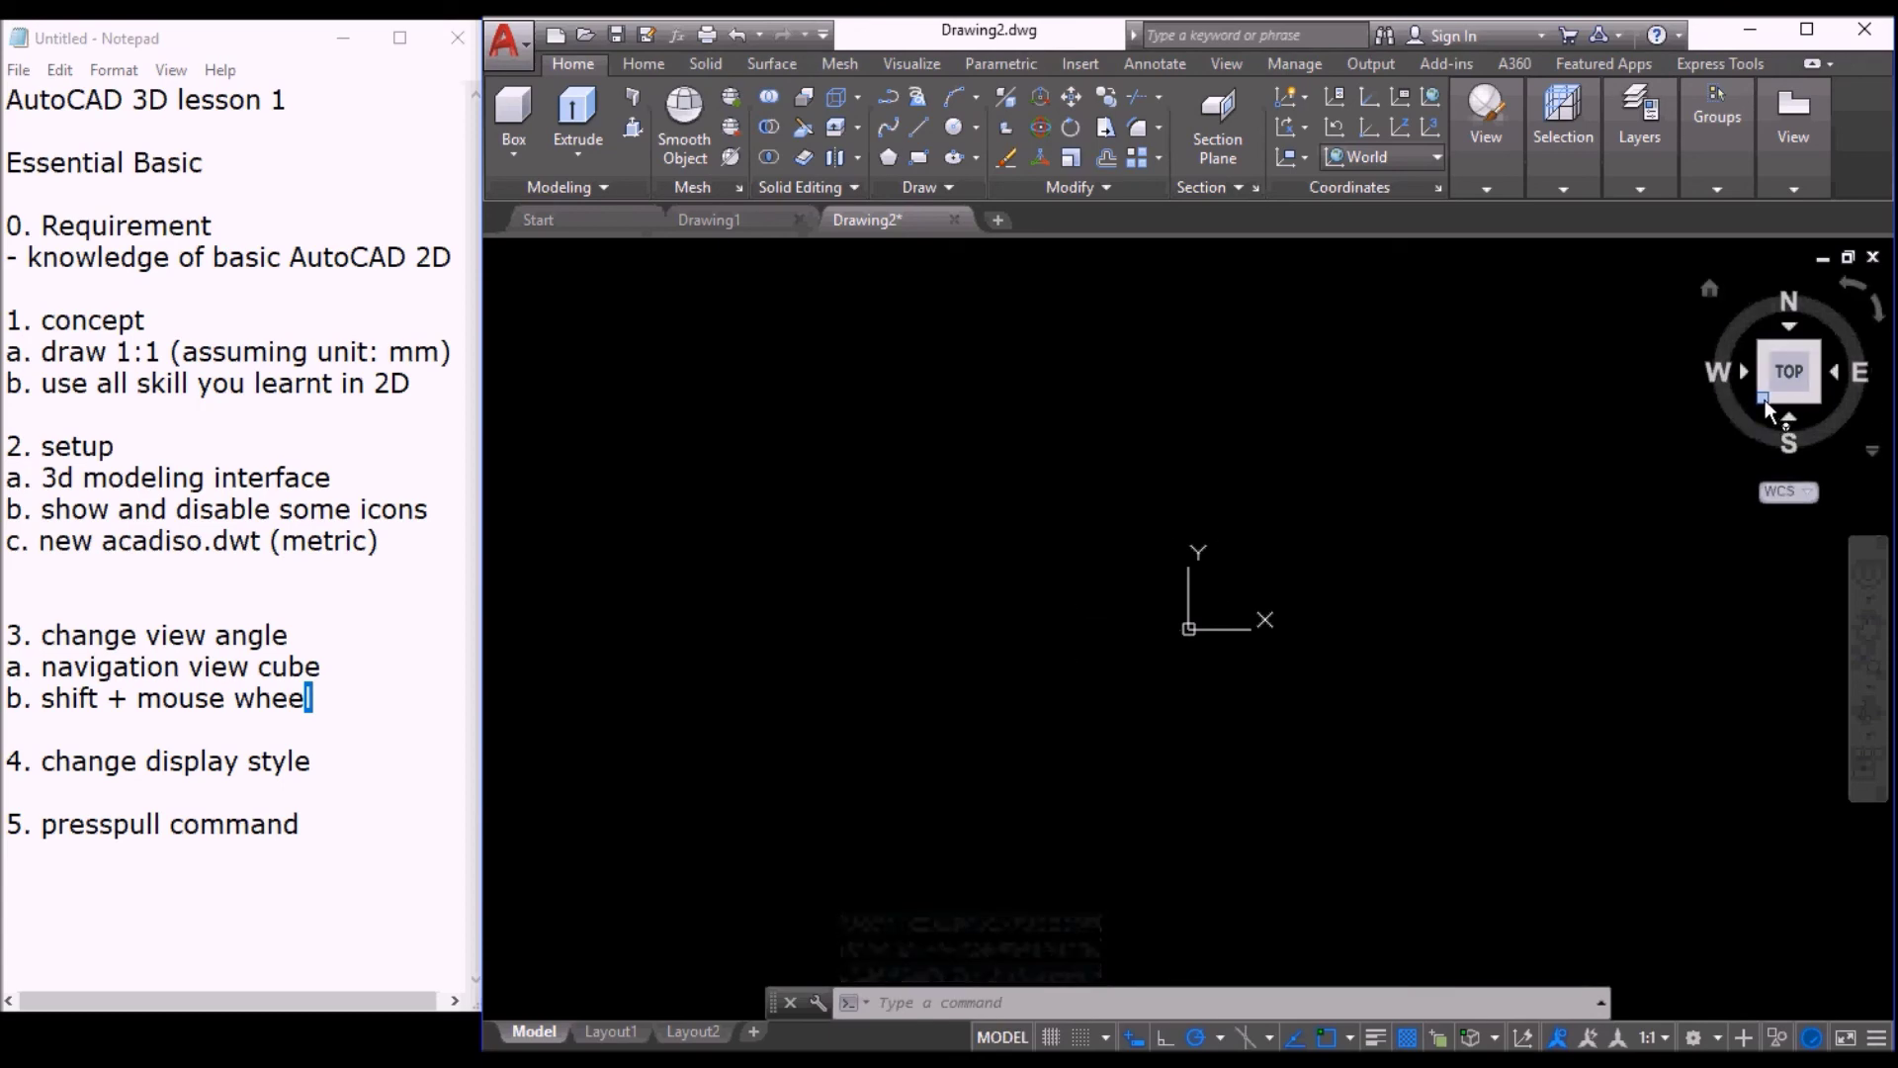
# Step: In SW Isometric view, complete a cube-shaped box solid from two base corners and a height point
pyautogui.click(1765, 399)
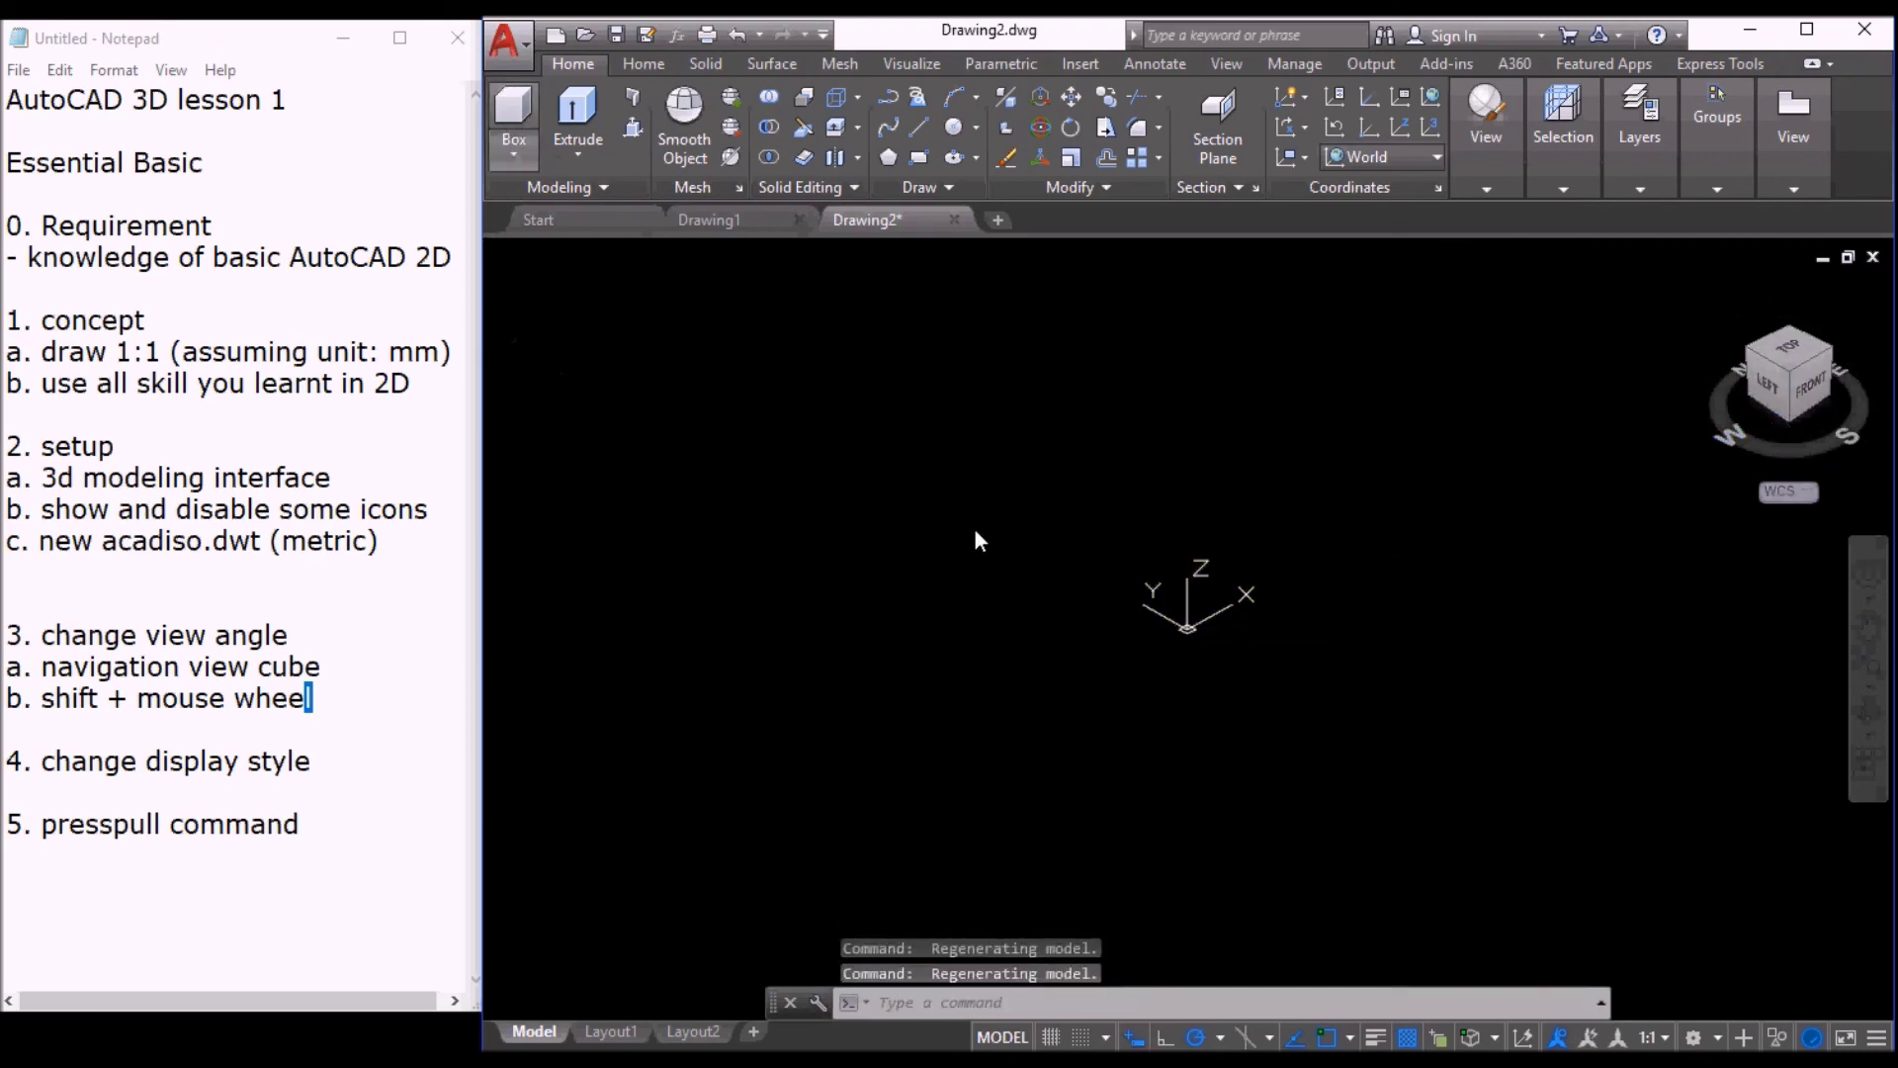
pyautogui.click(971, 722)
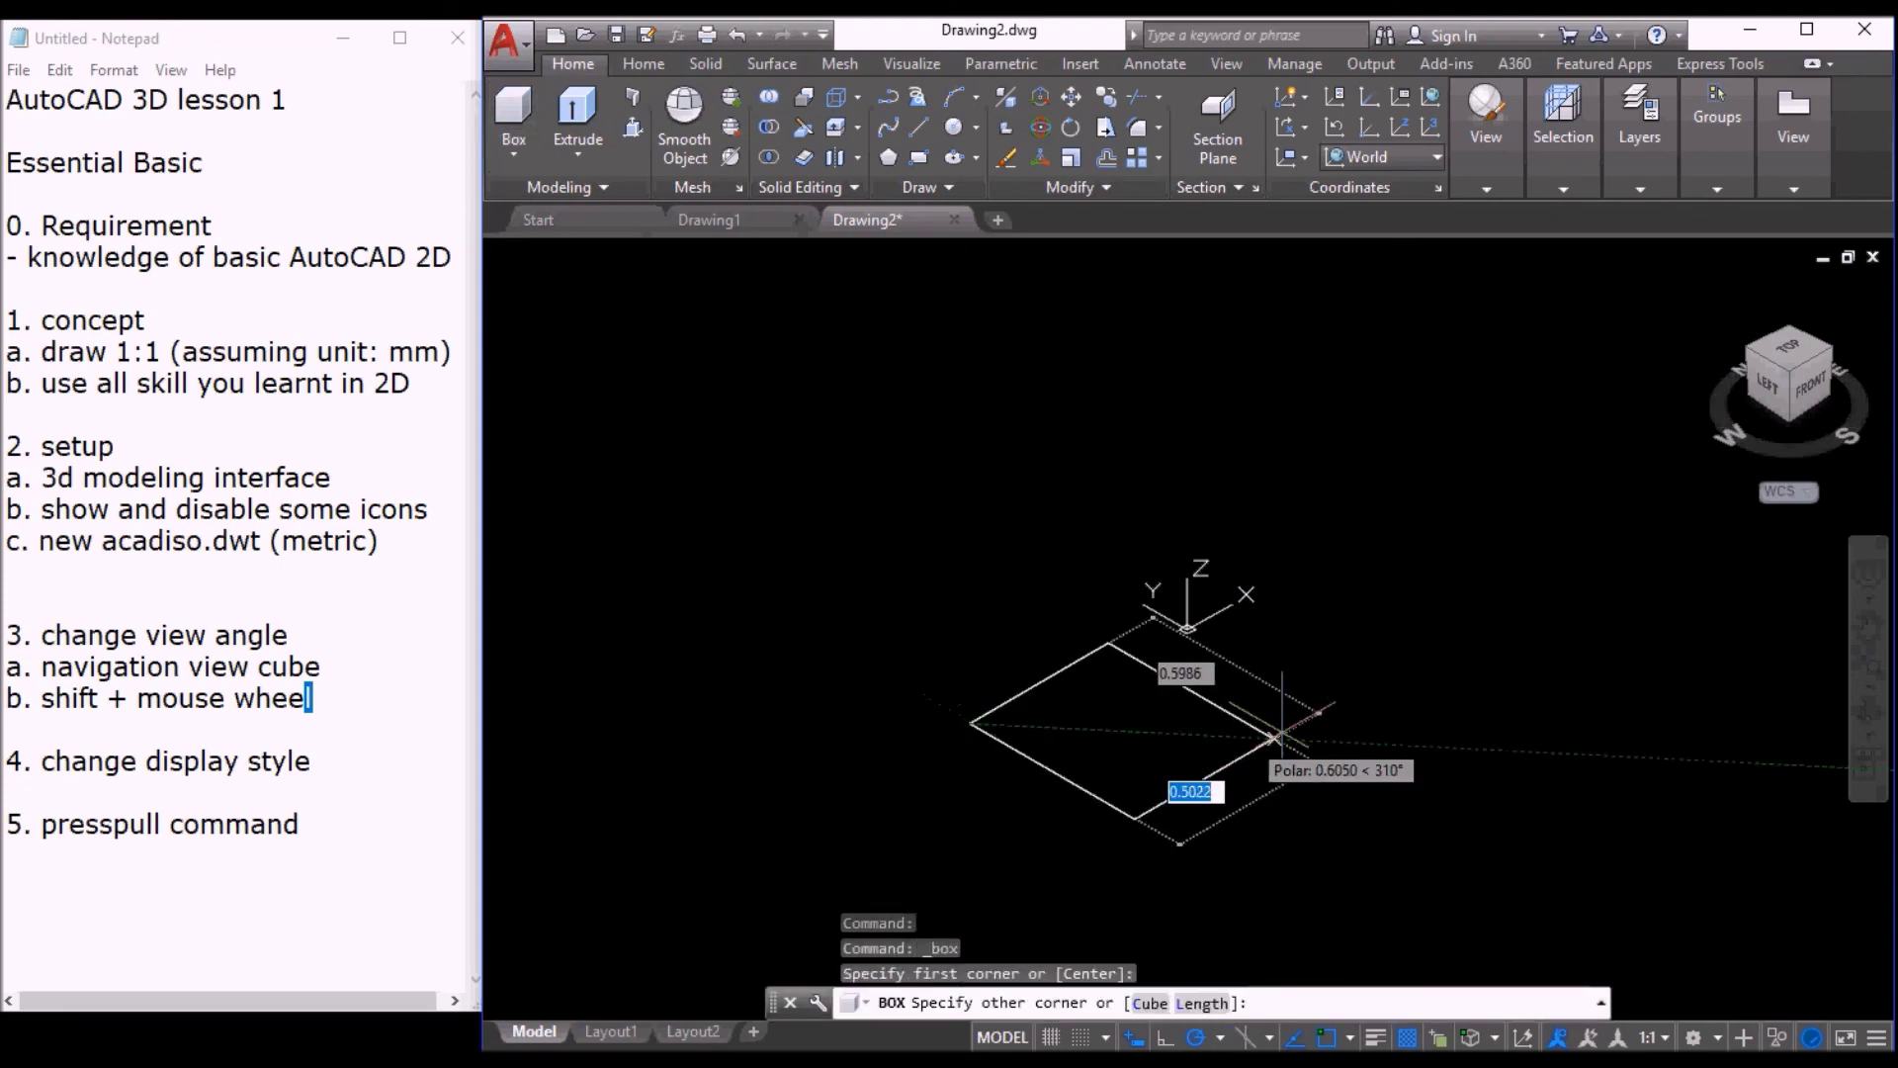
pyautogui.click(1333, 721)
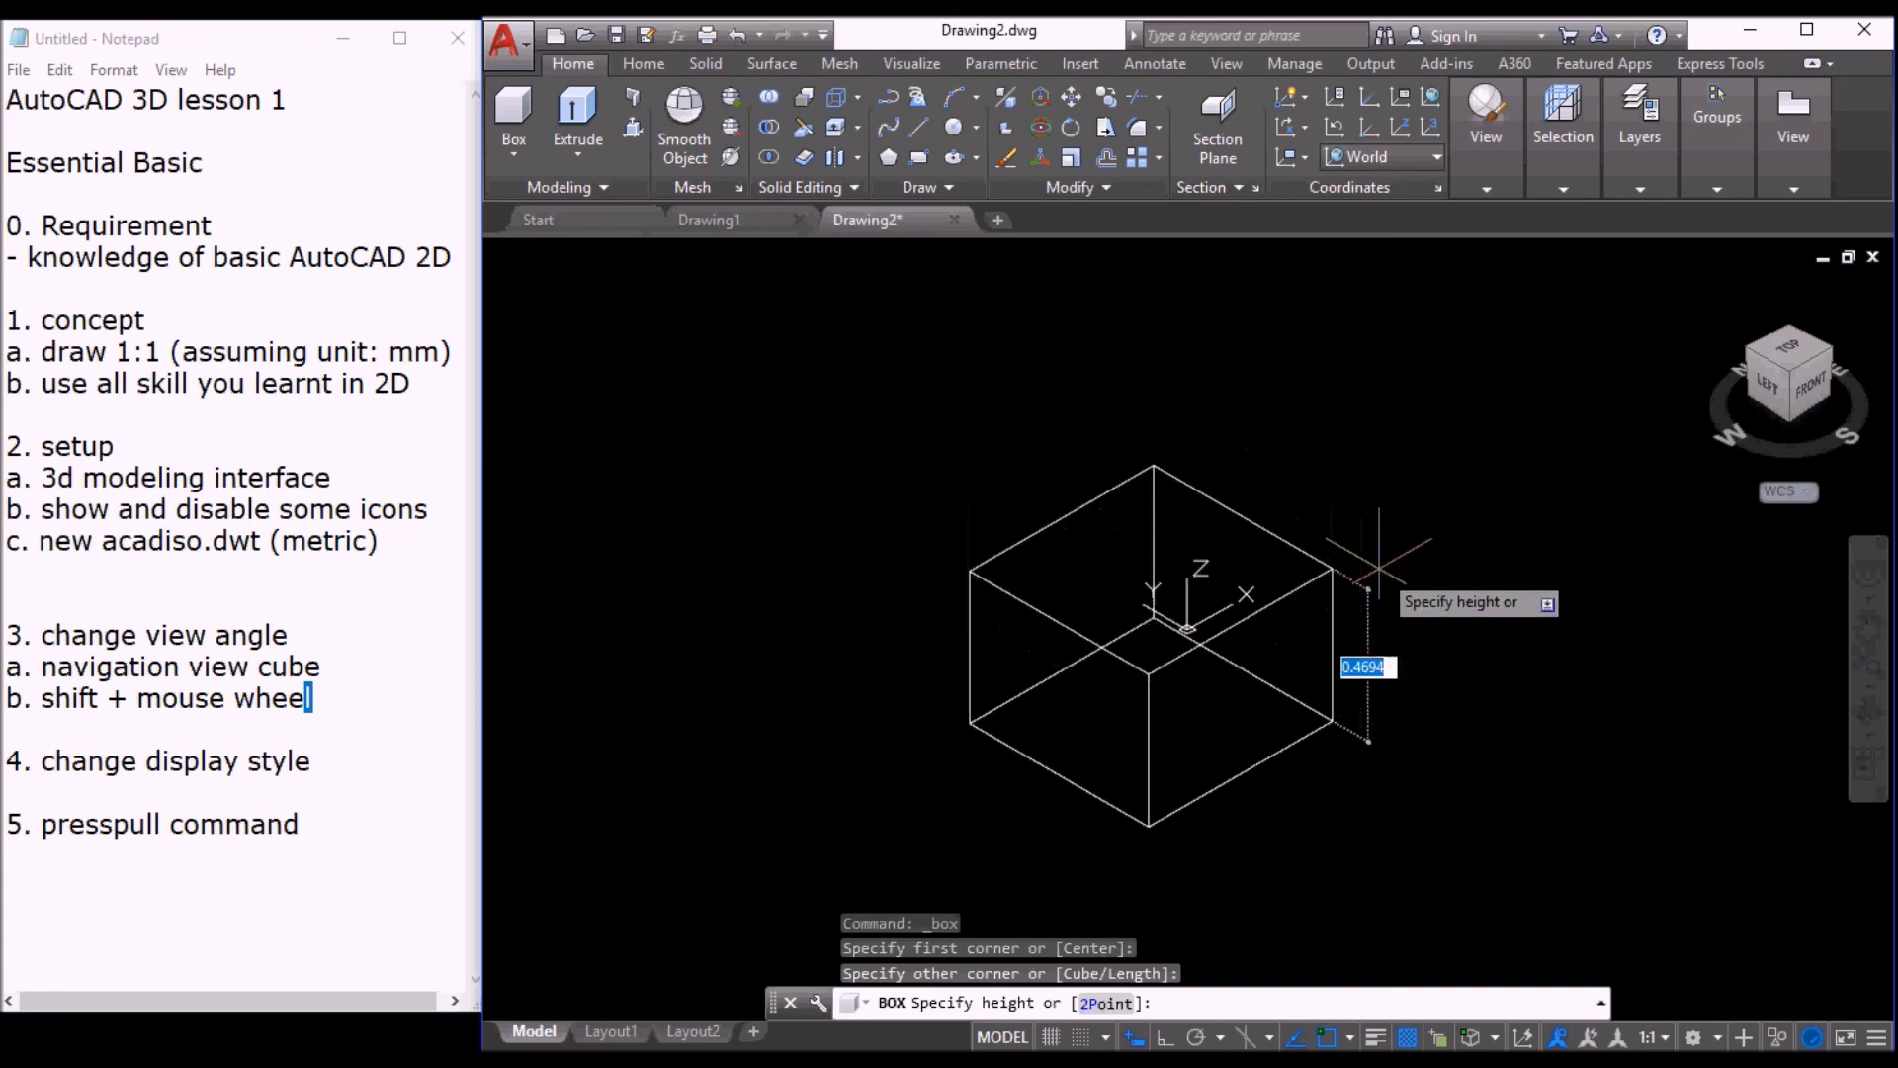
pyautogui.click(1379, 560)
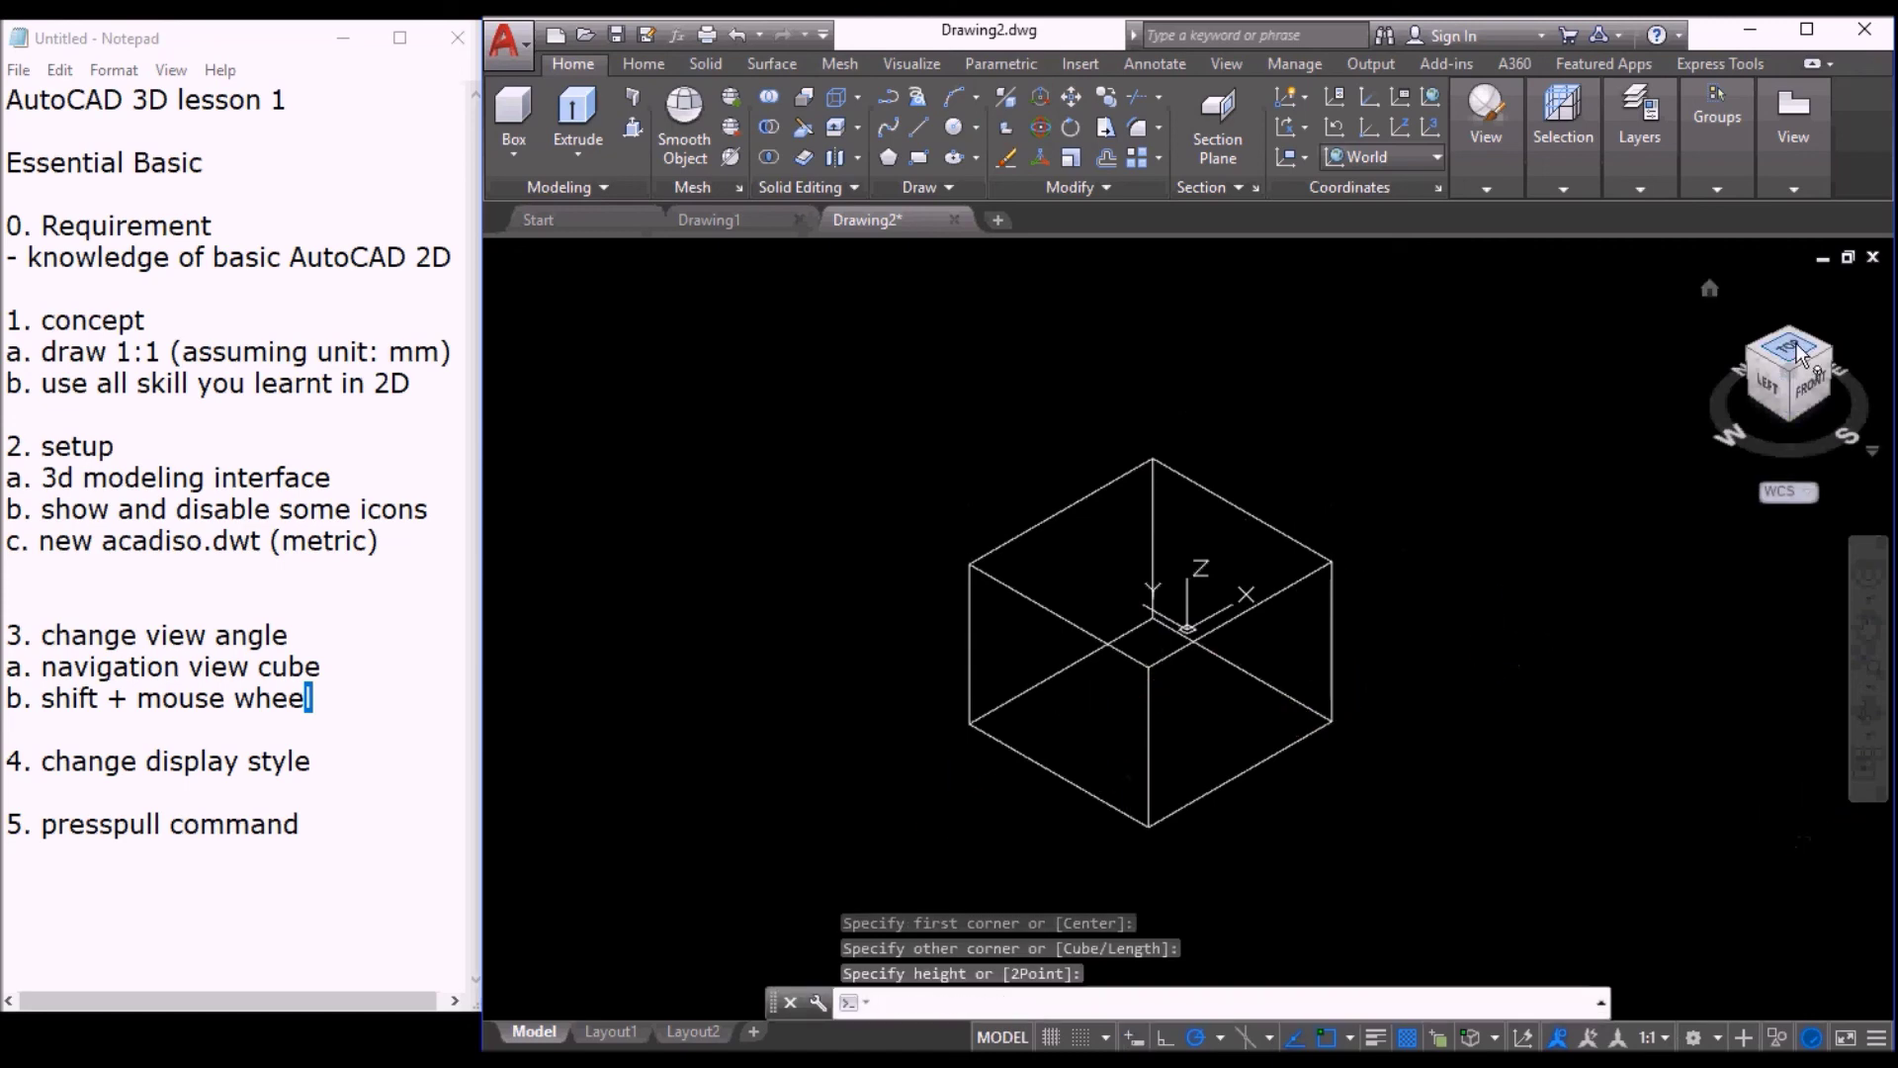
pyautogui.click(1795, 352)
pyautogui.click(1763, 399)
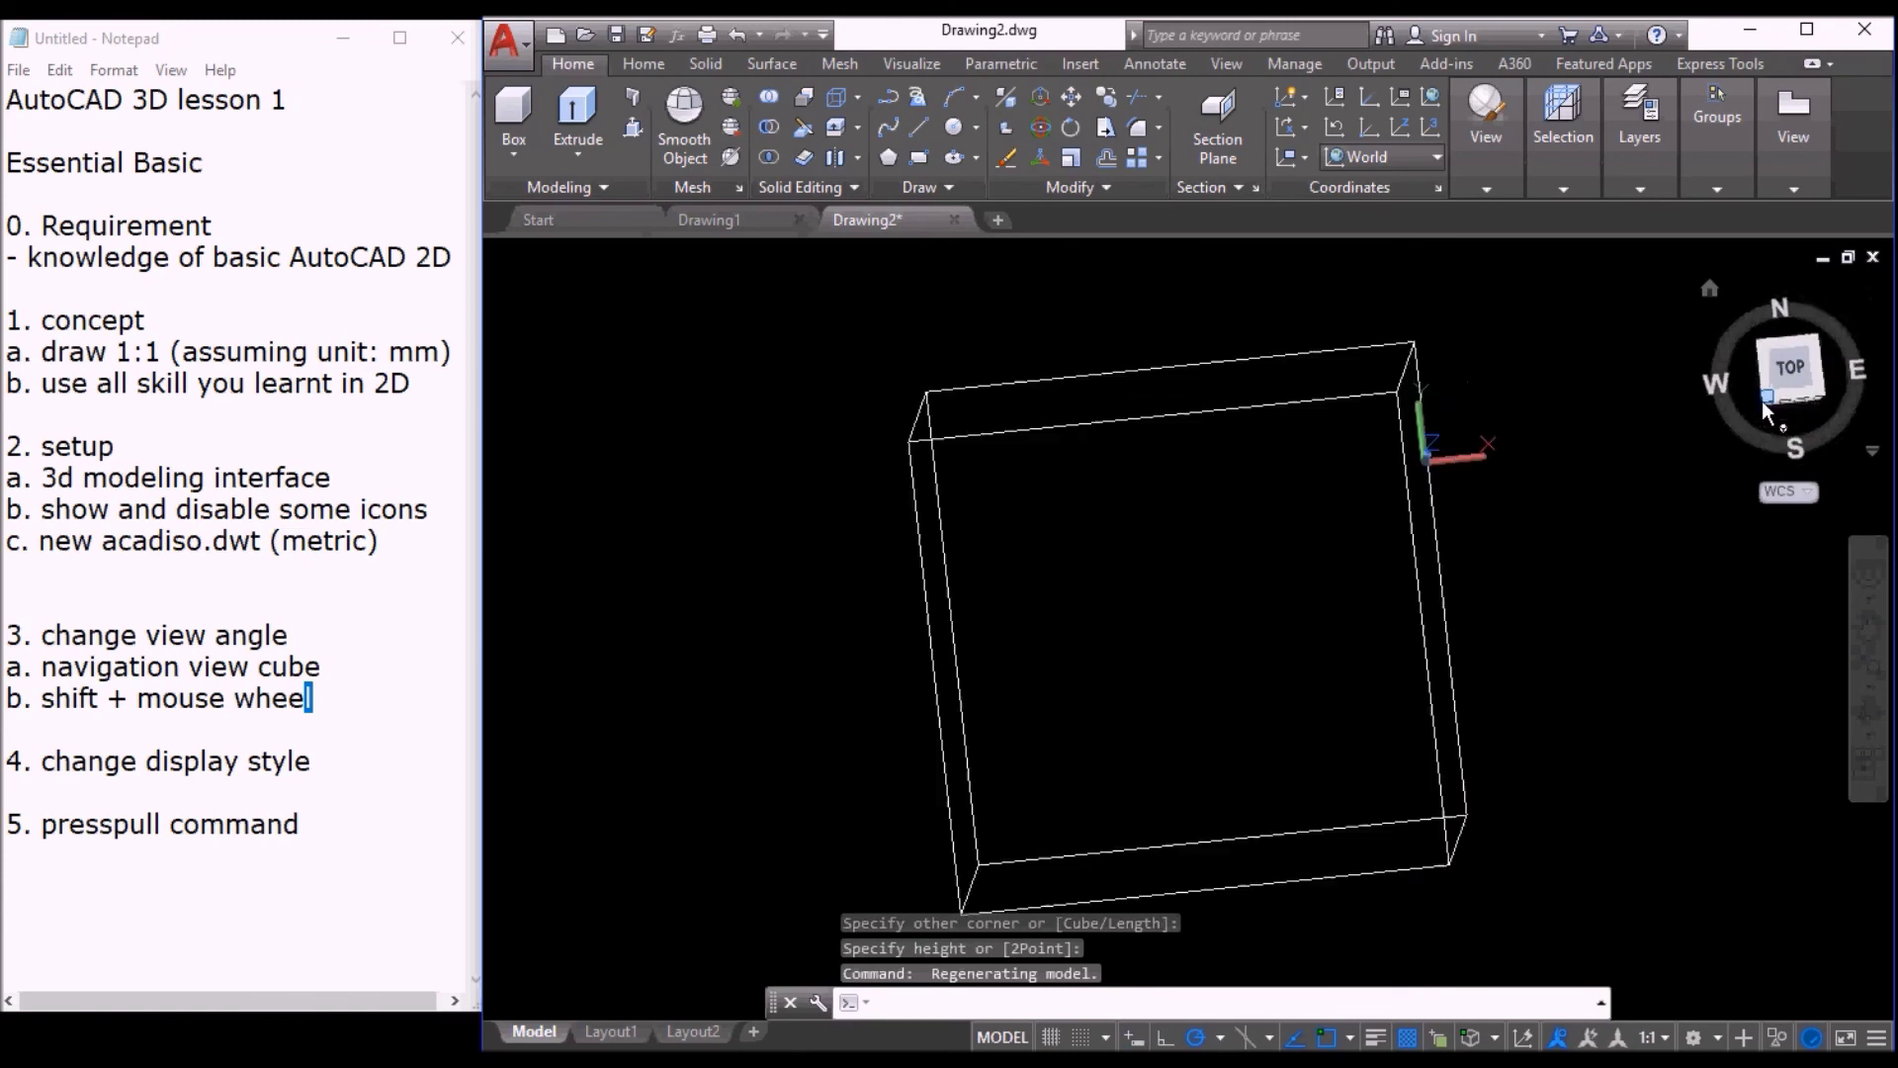
pyautogui.scroll(-2, 1365, 594)
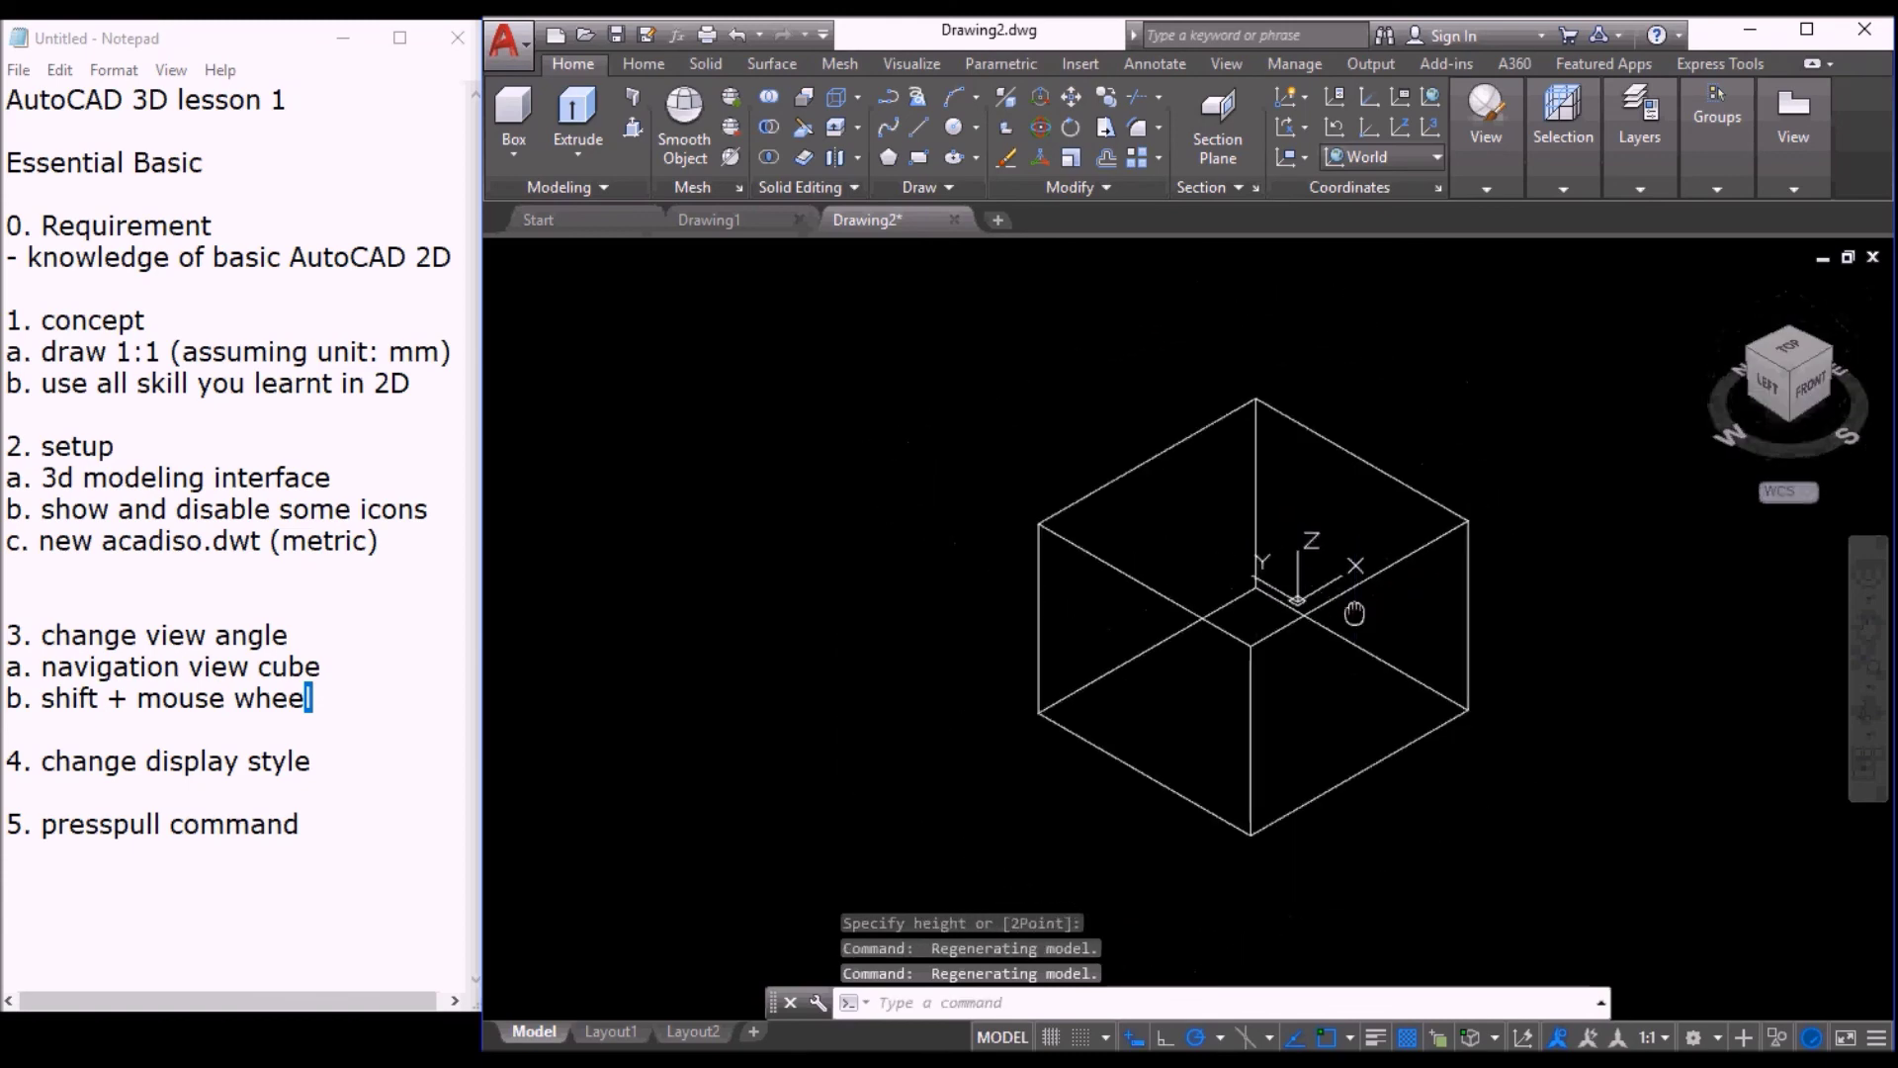
pyautogui.click(338, 700)
pyautogui.moveTo(338, 700); pyautogui.dragTo(78, 709)
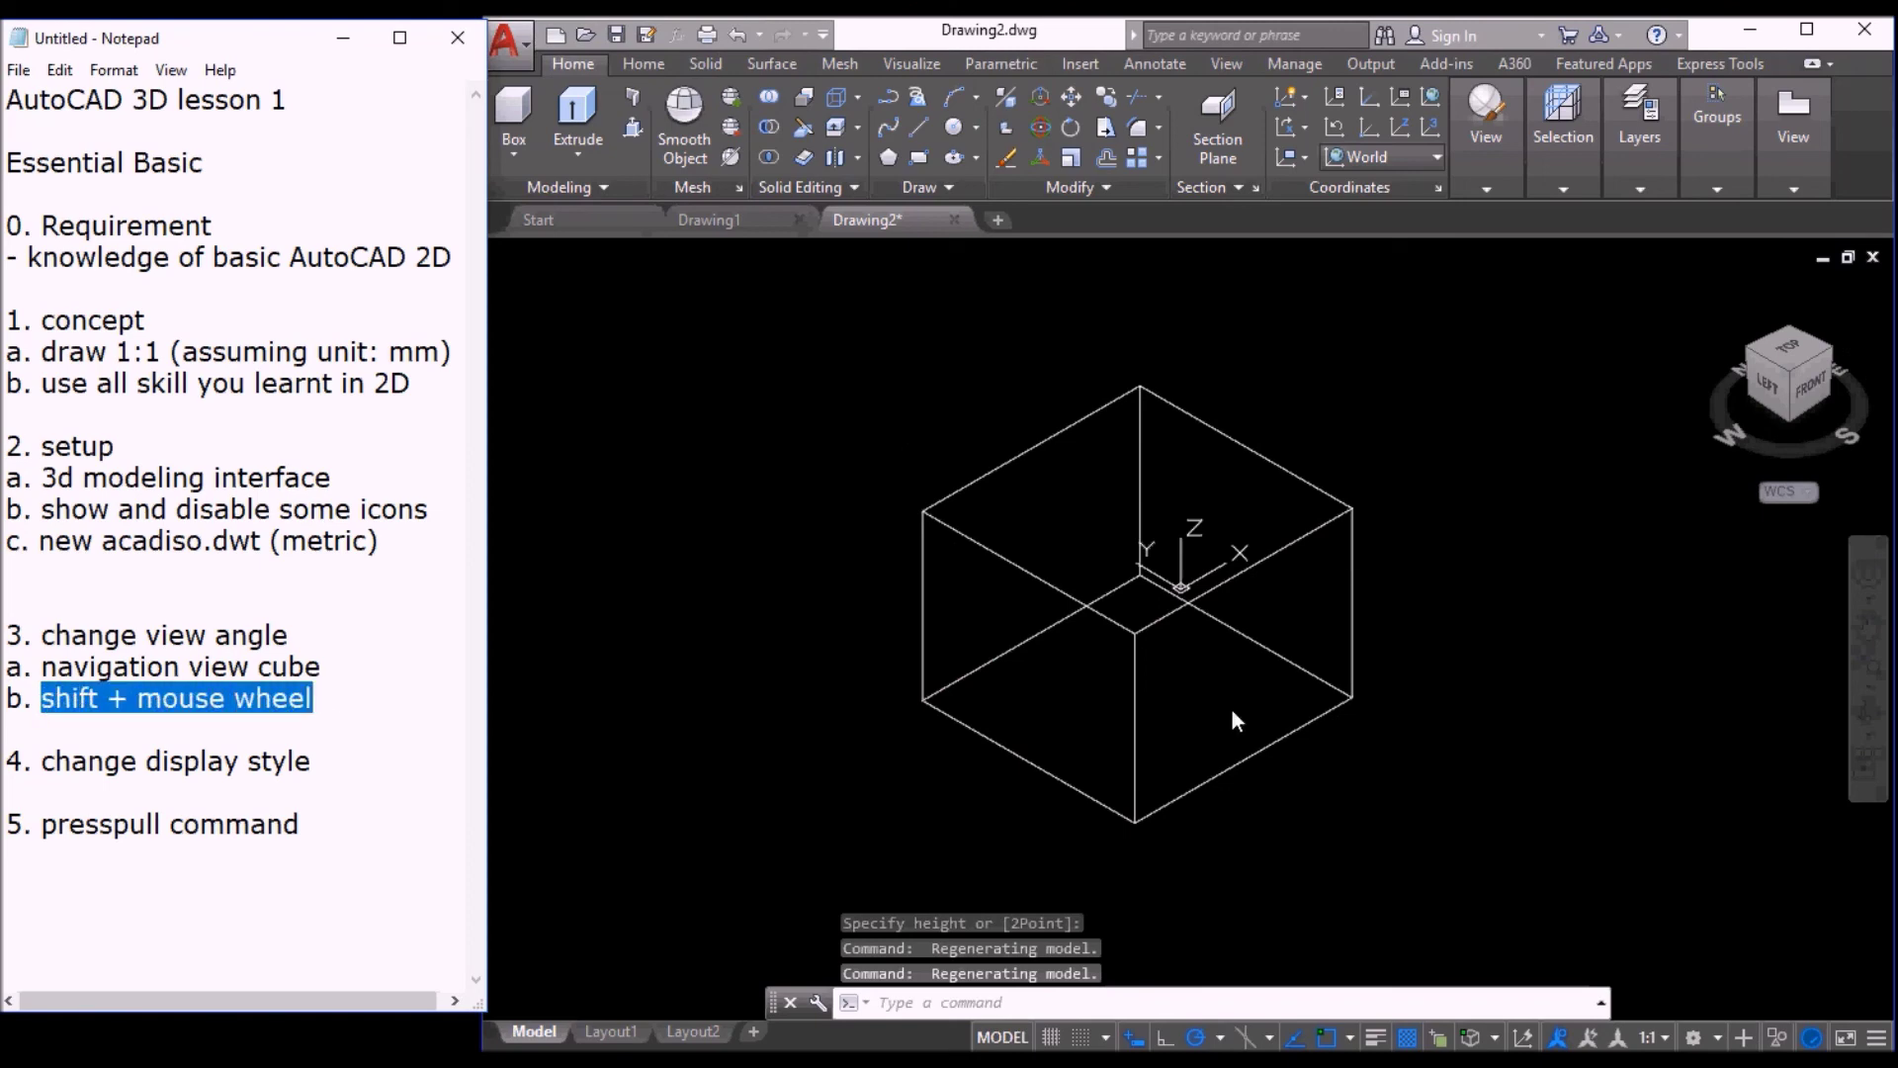
# Step: Orbit the view to see the wireframe box from its south-east side
pyautogui.click(1440, 692)
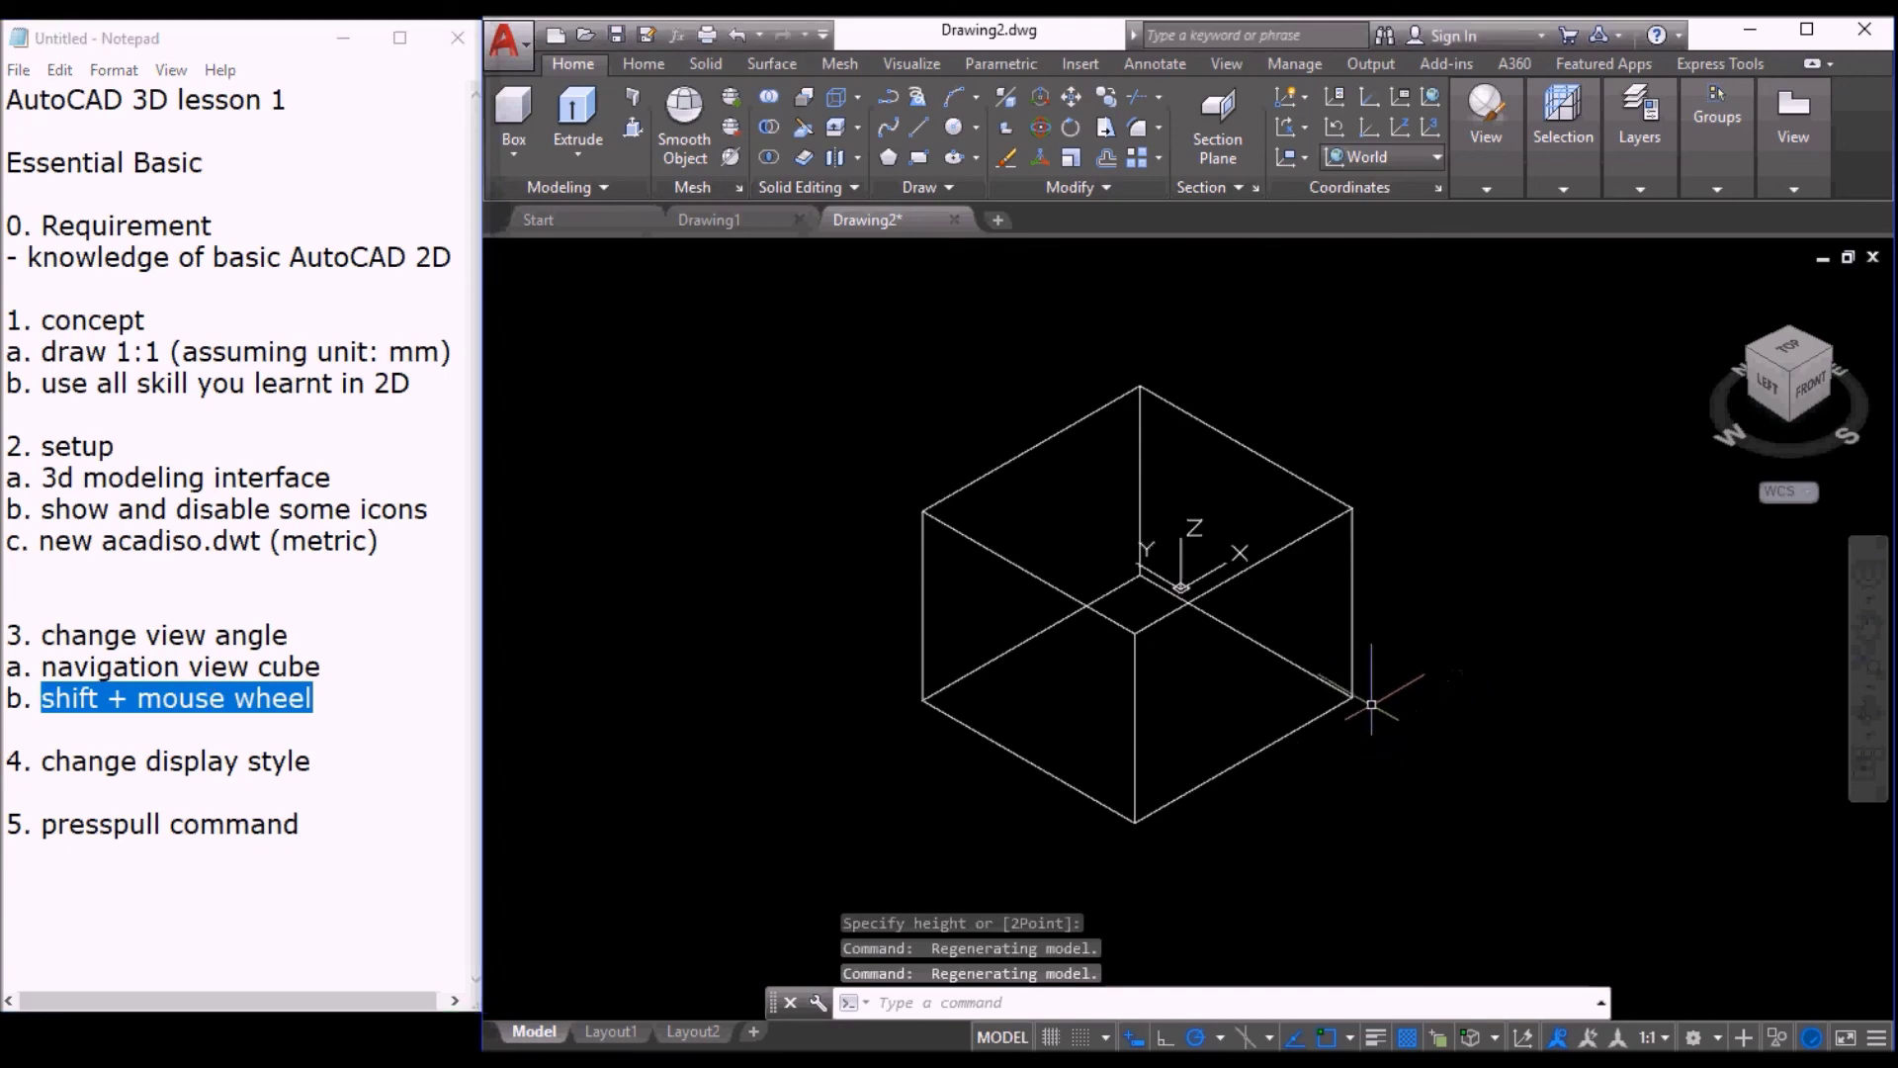
pyautogui.keyDown('shift'); pyautogui.moveTo(1372, 648); pyautogui.dragTo(1305, 554, button='middle'); pyautogui.keyUp('shift')
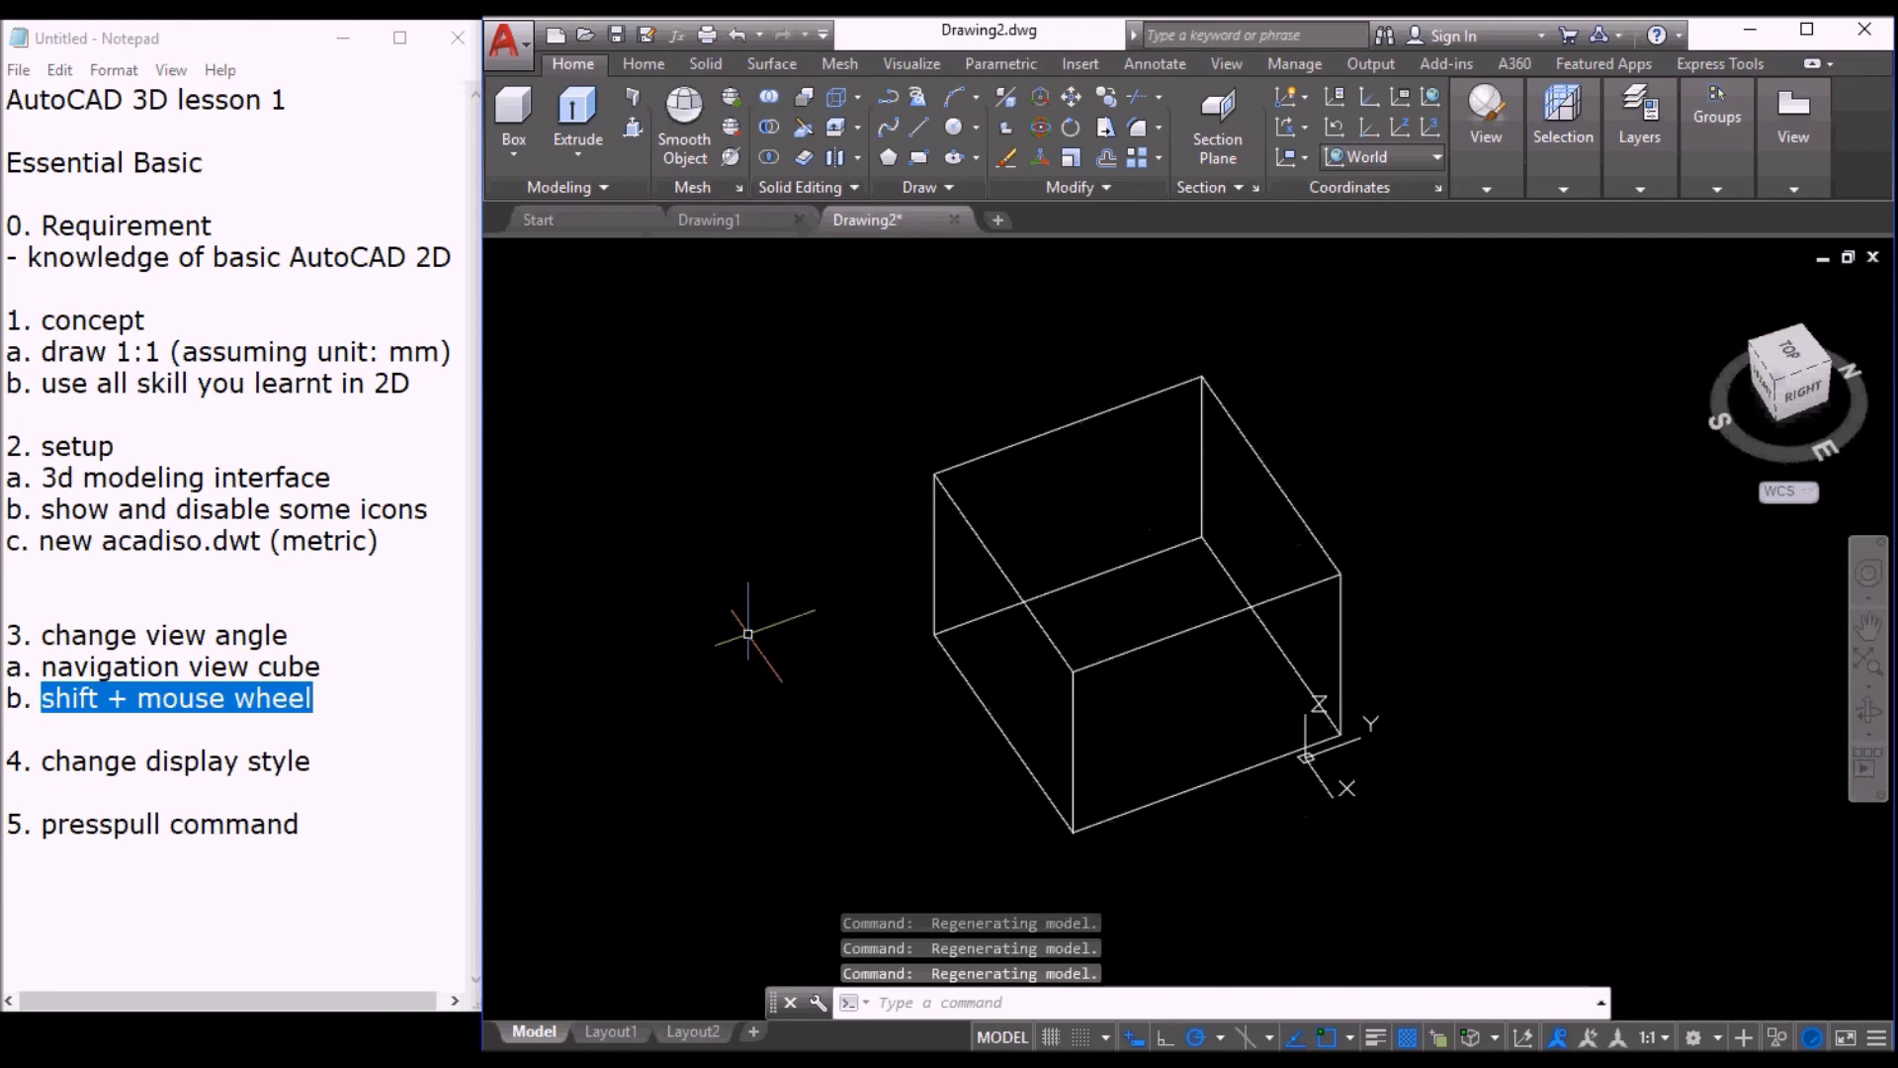
# Step: Change the viewport visual style to Conceptual so the box appears shaded
pyautogui.click(236, 700)
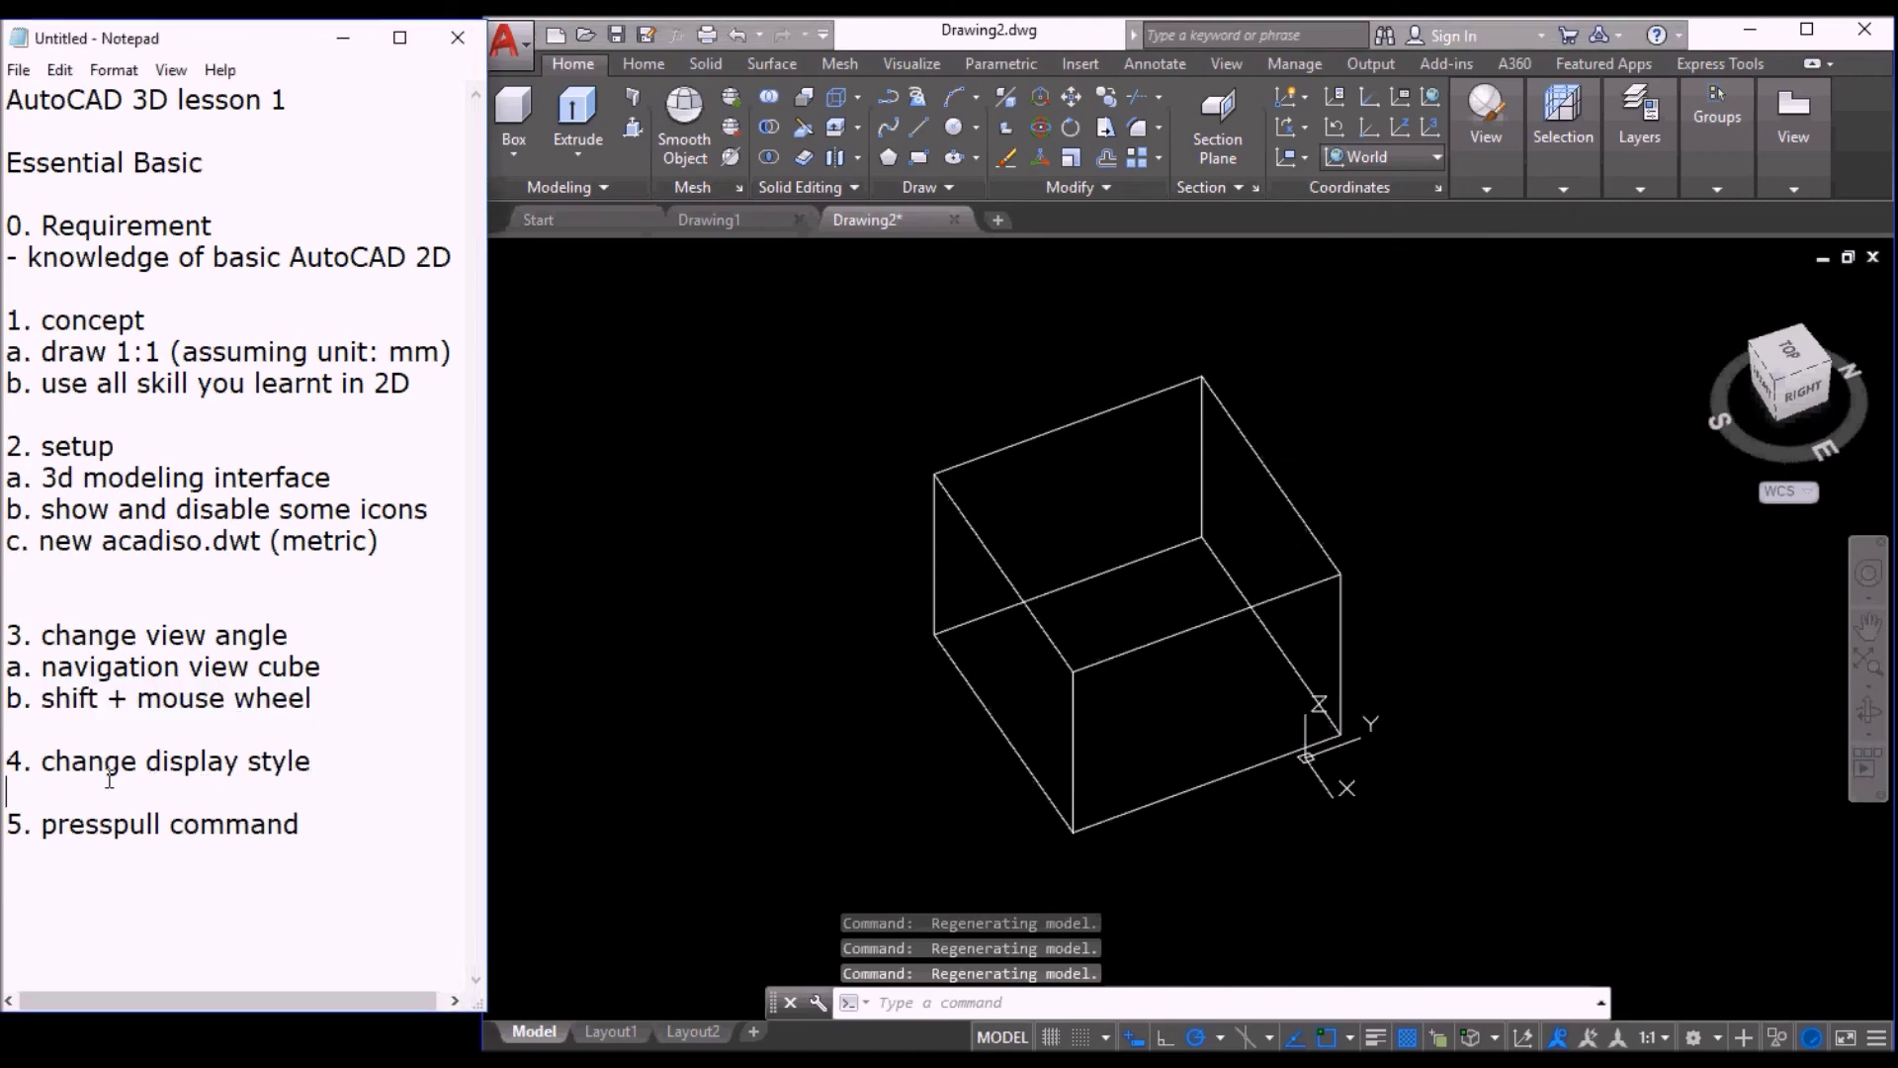
pyautogui.moveTo(313, 761); pyautogui.dragTo(39, 754)
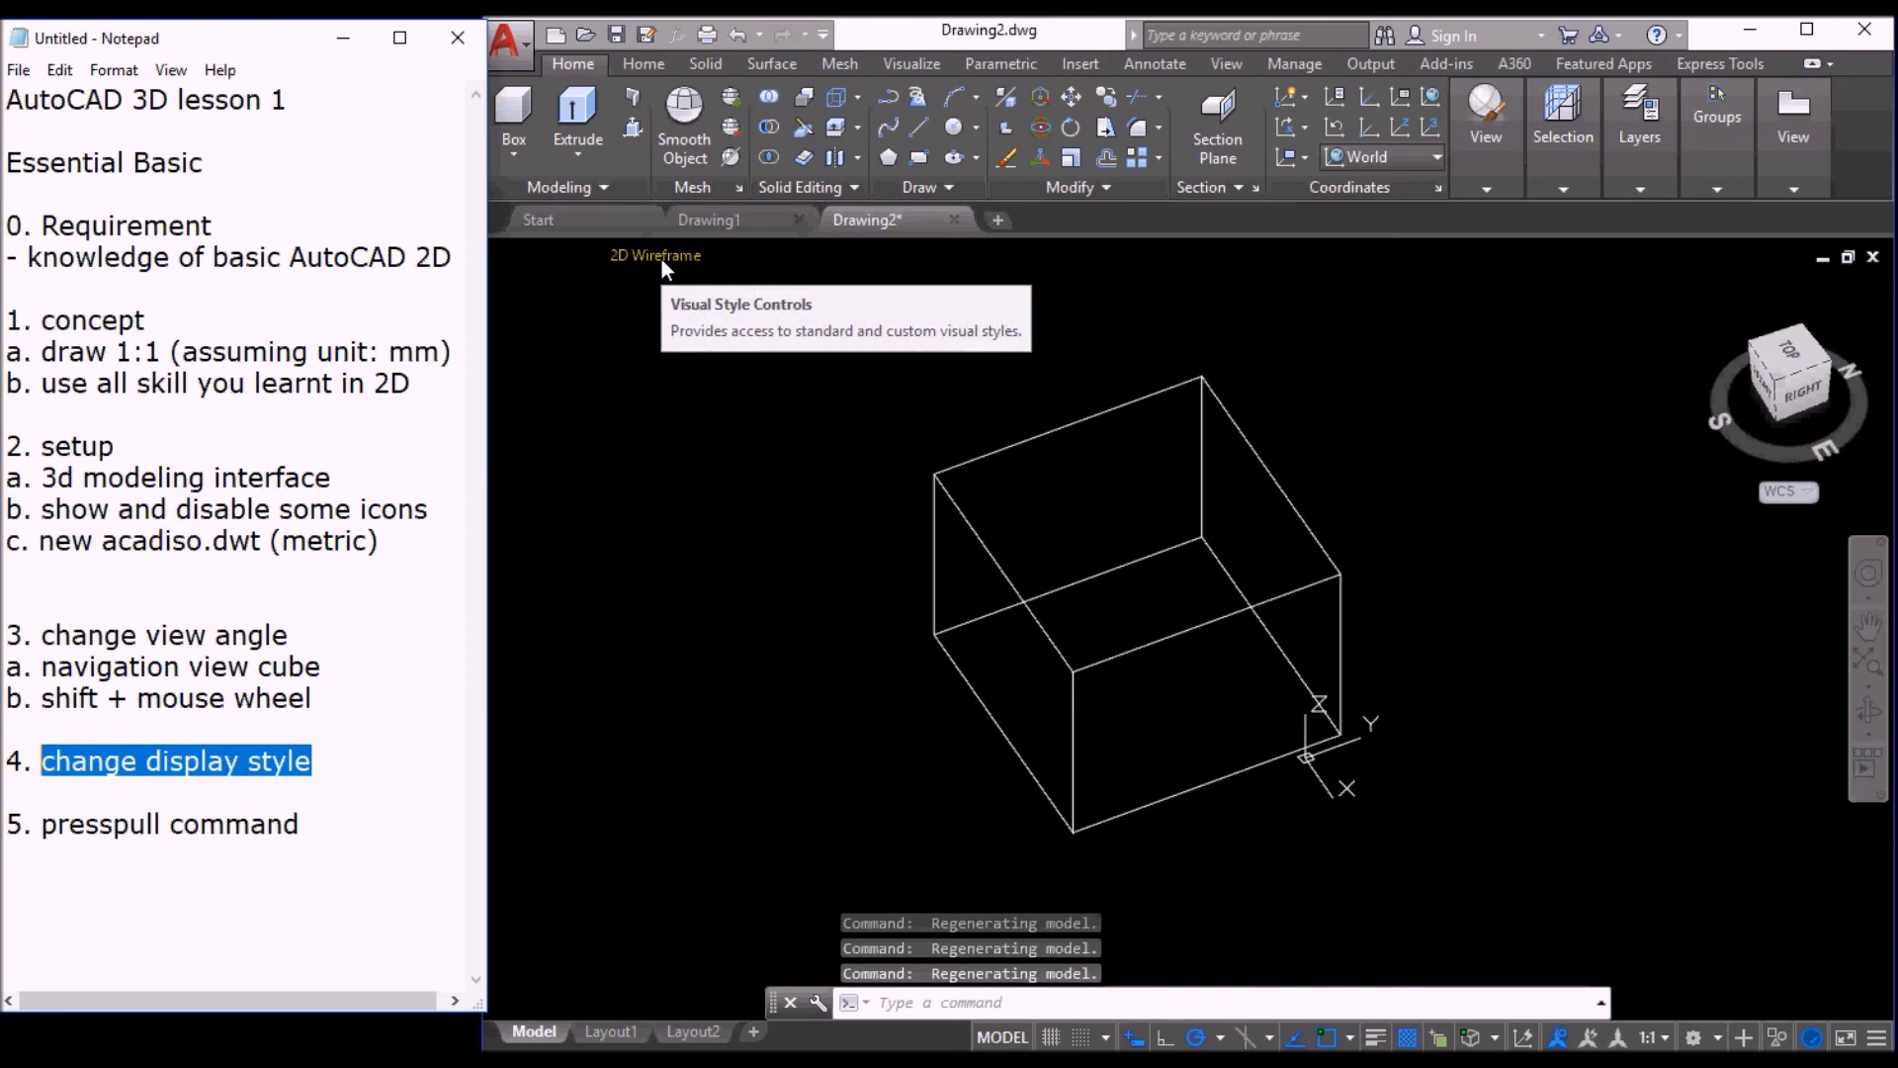
pyautogui.click(659, 252)
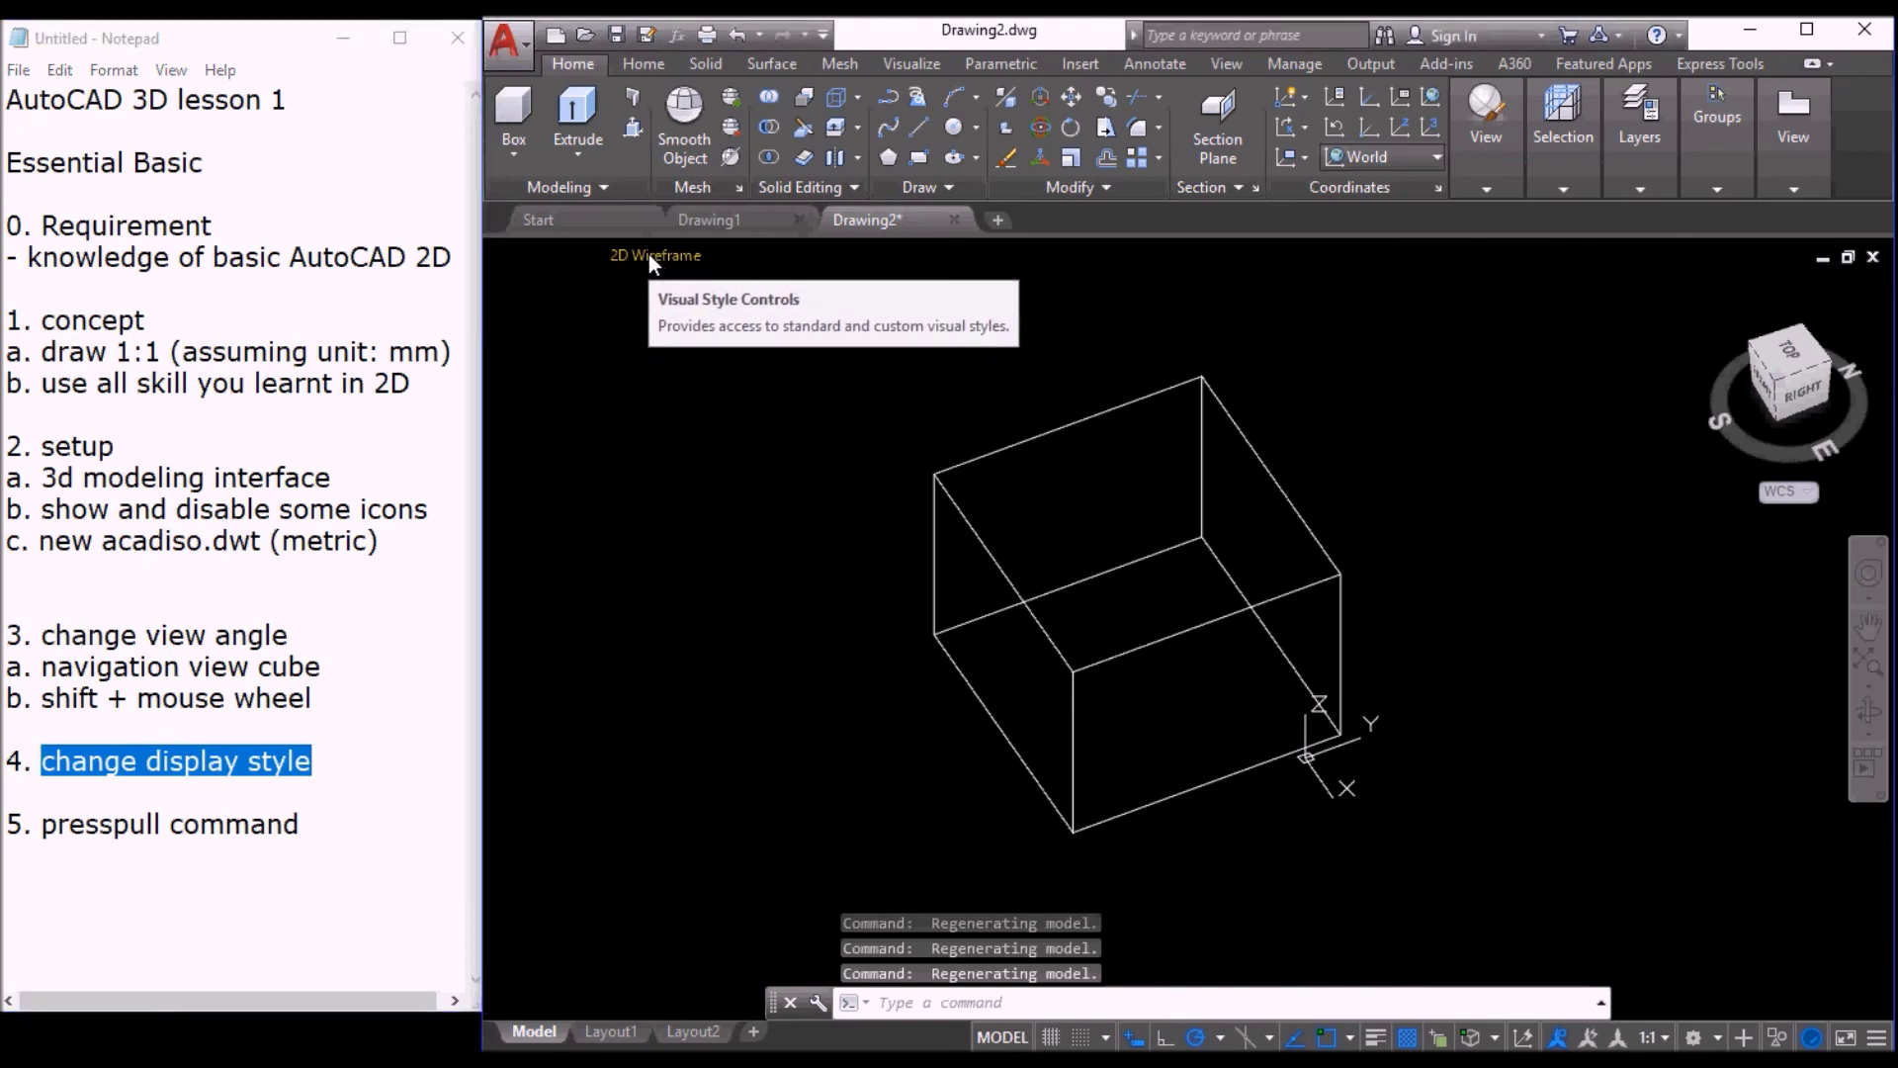
pyautogui.click(636, 253)
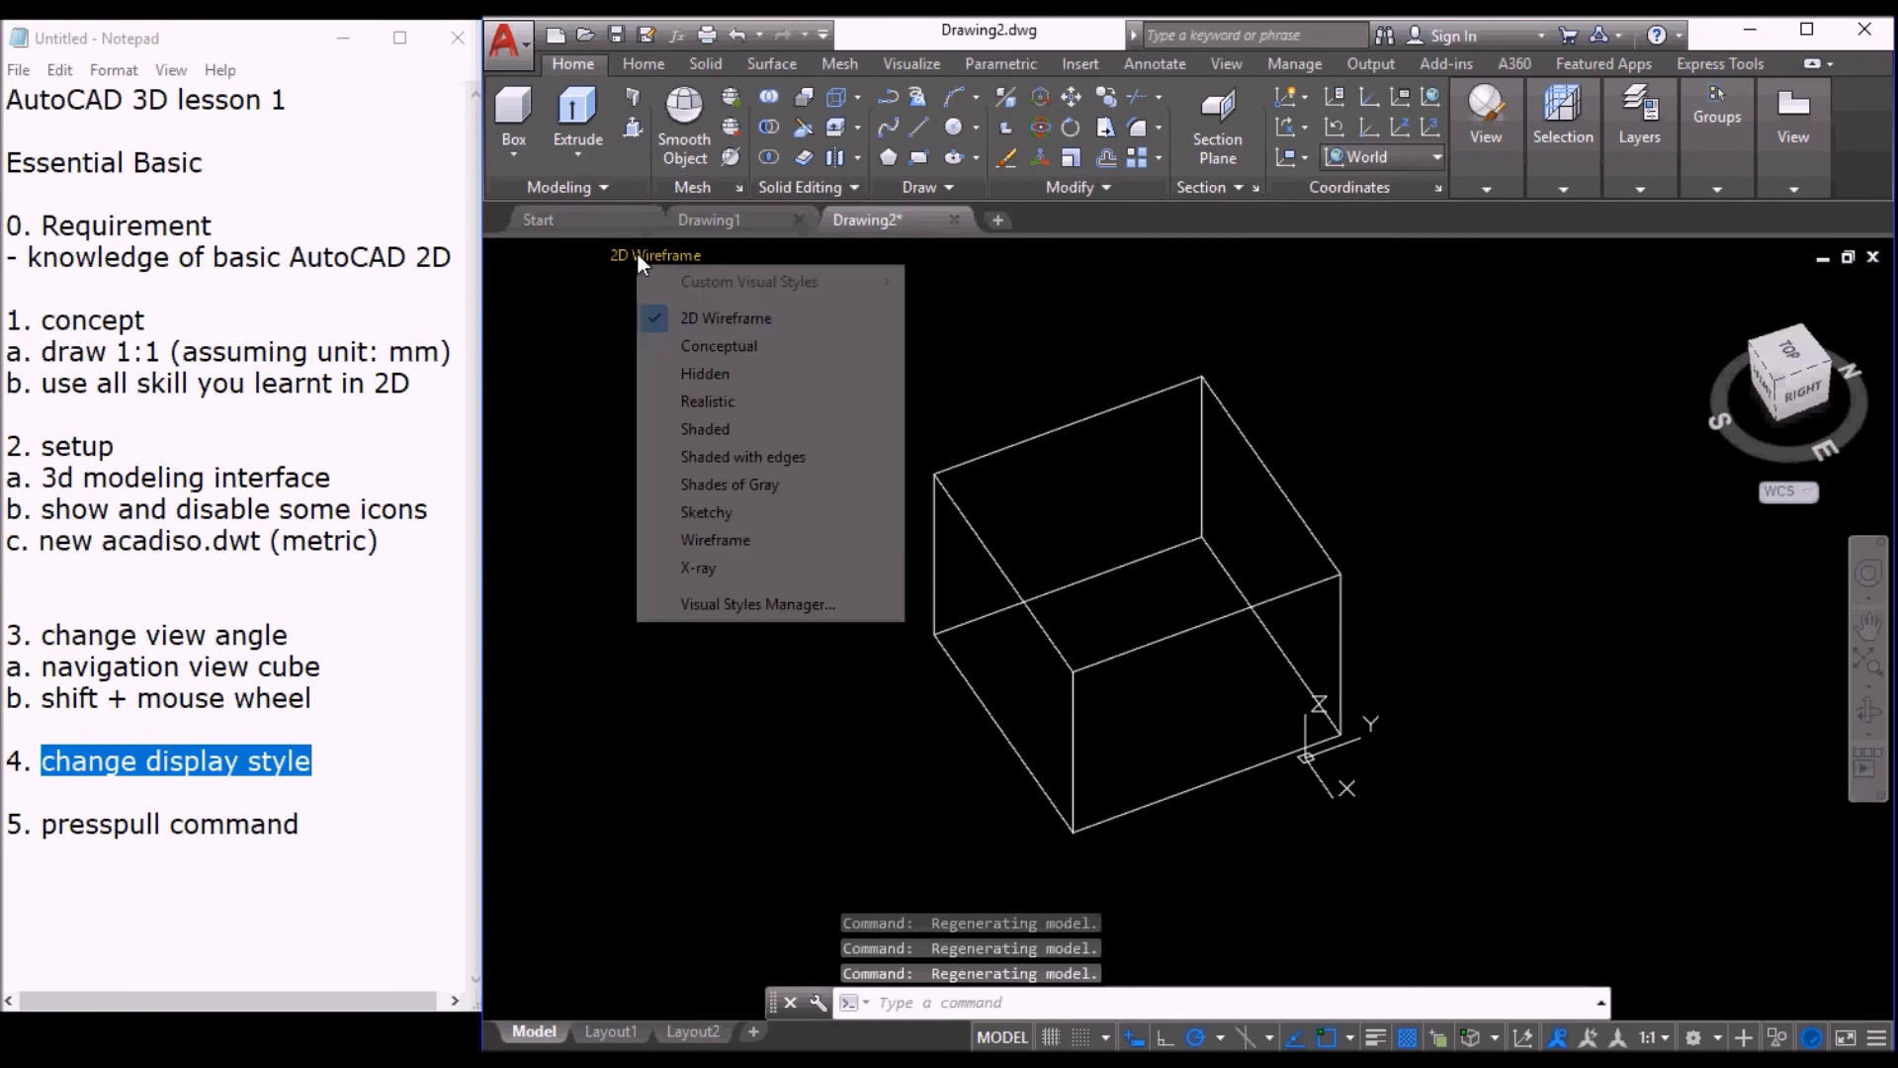
pyautogui.click(719, 346)
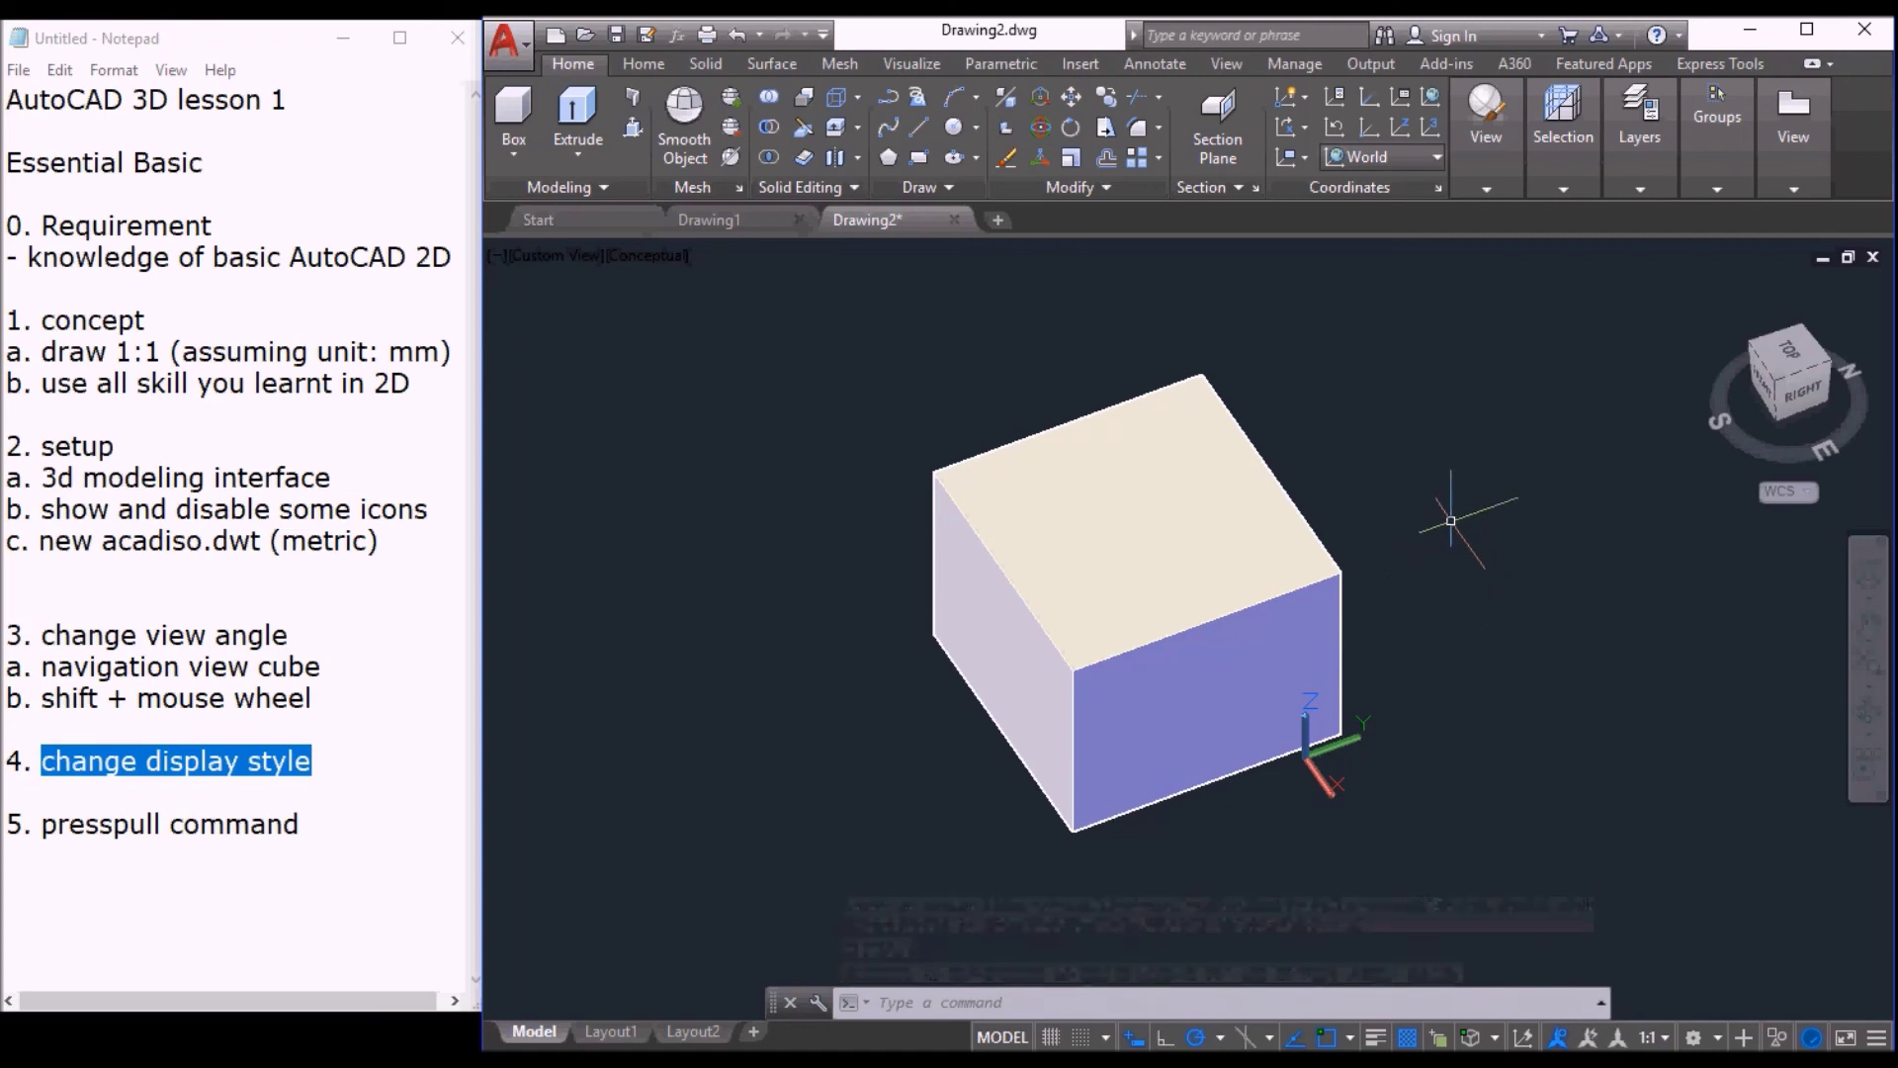
# Step: Snap the view to SW Isometric while keeping the Conceptual visual style
pyautogui.click(1755, 349)
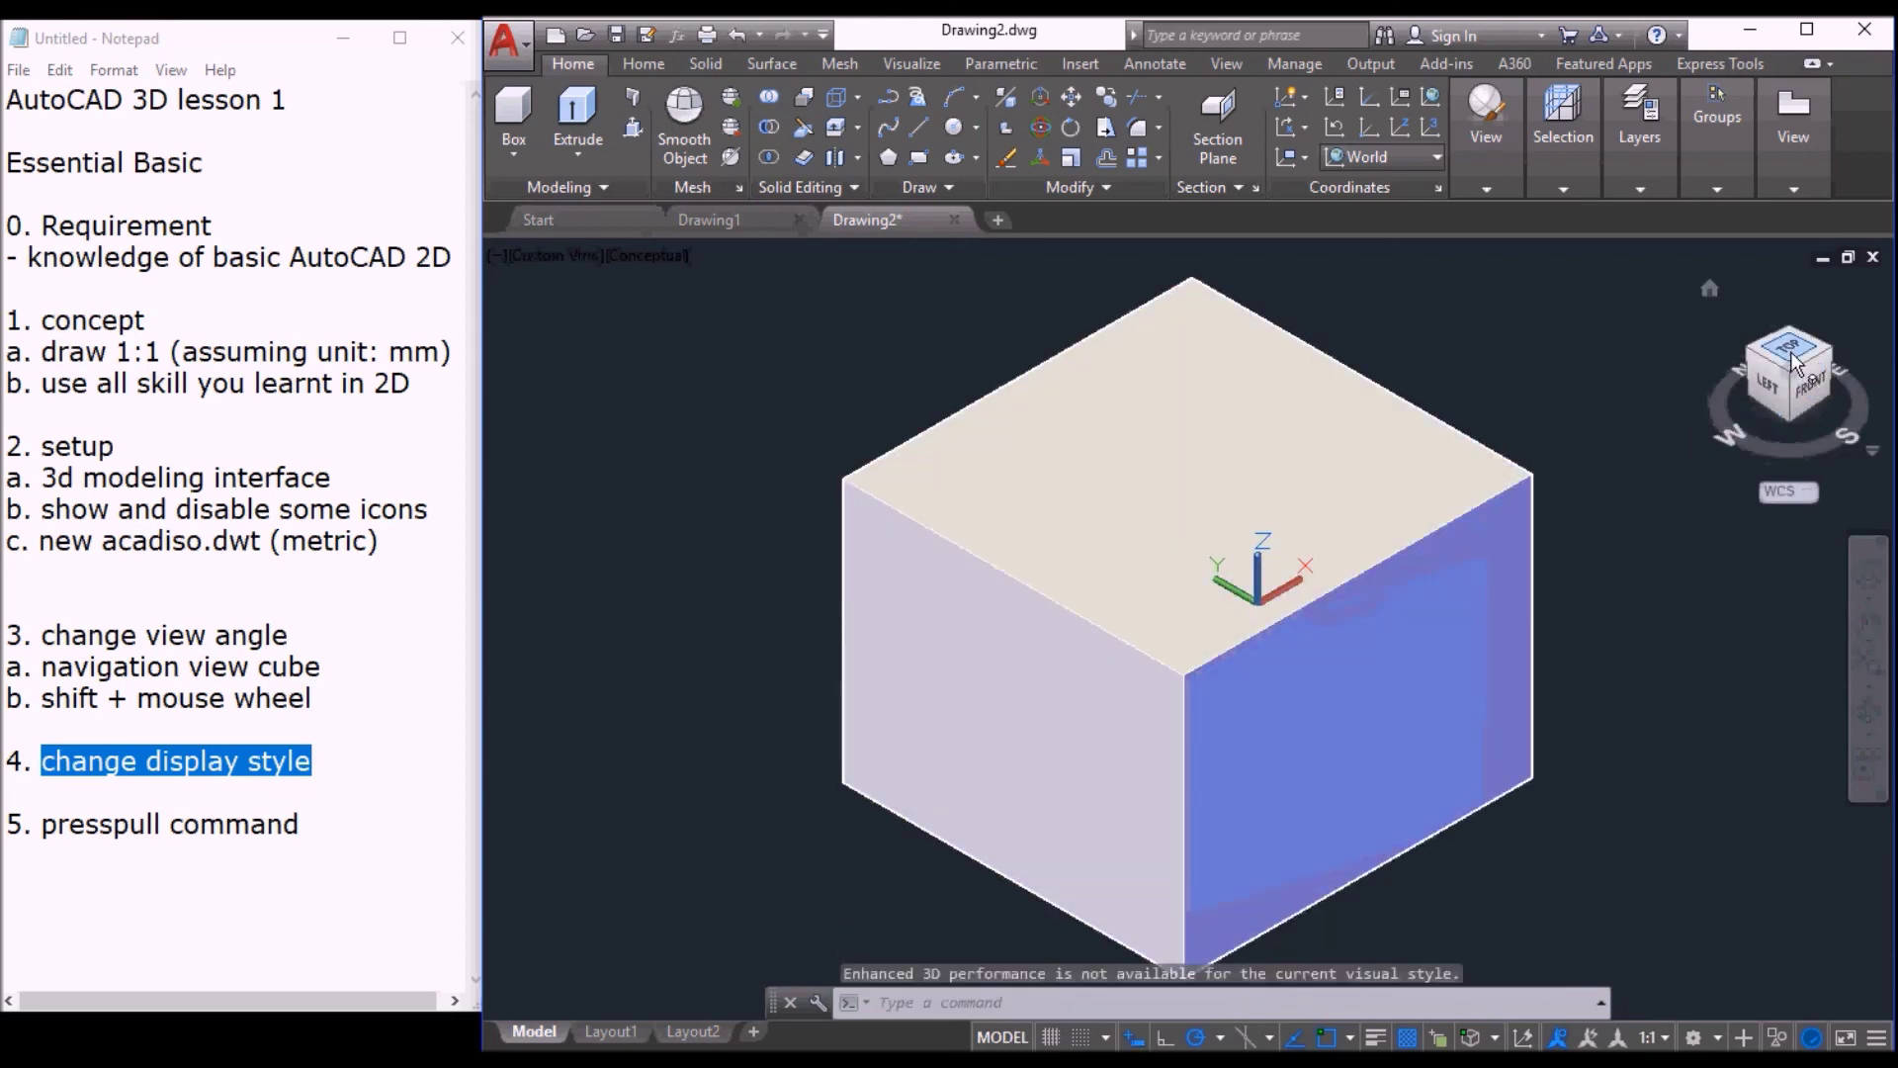
pyautogui.click(649, 257)
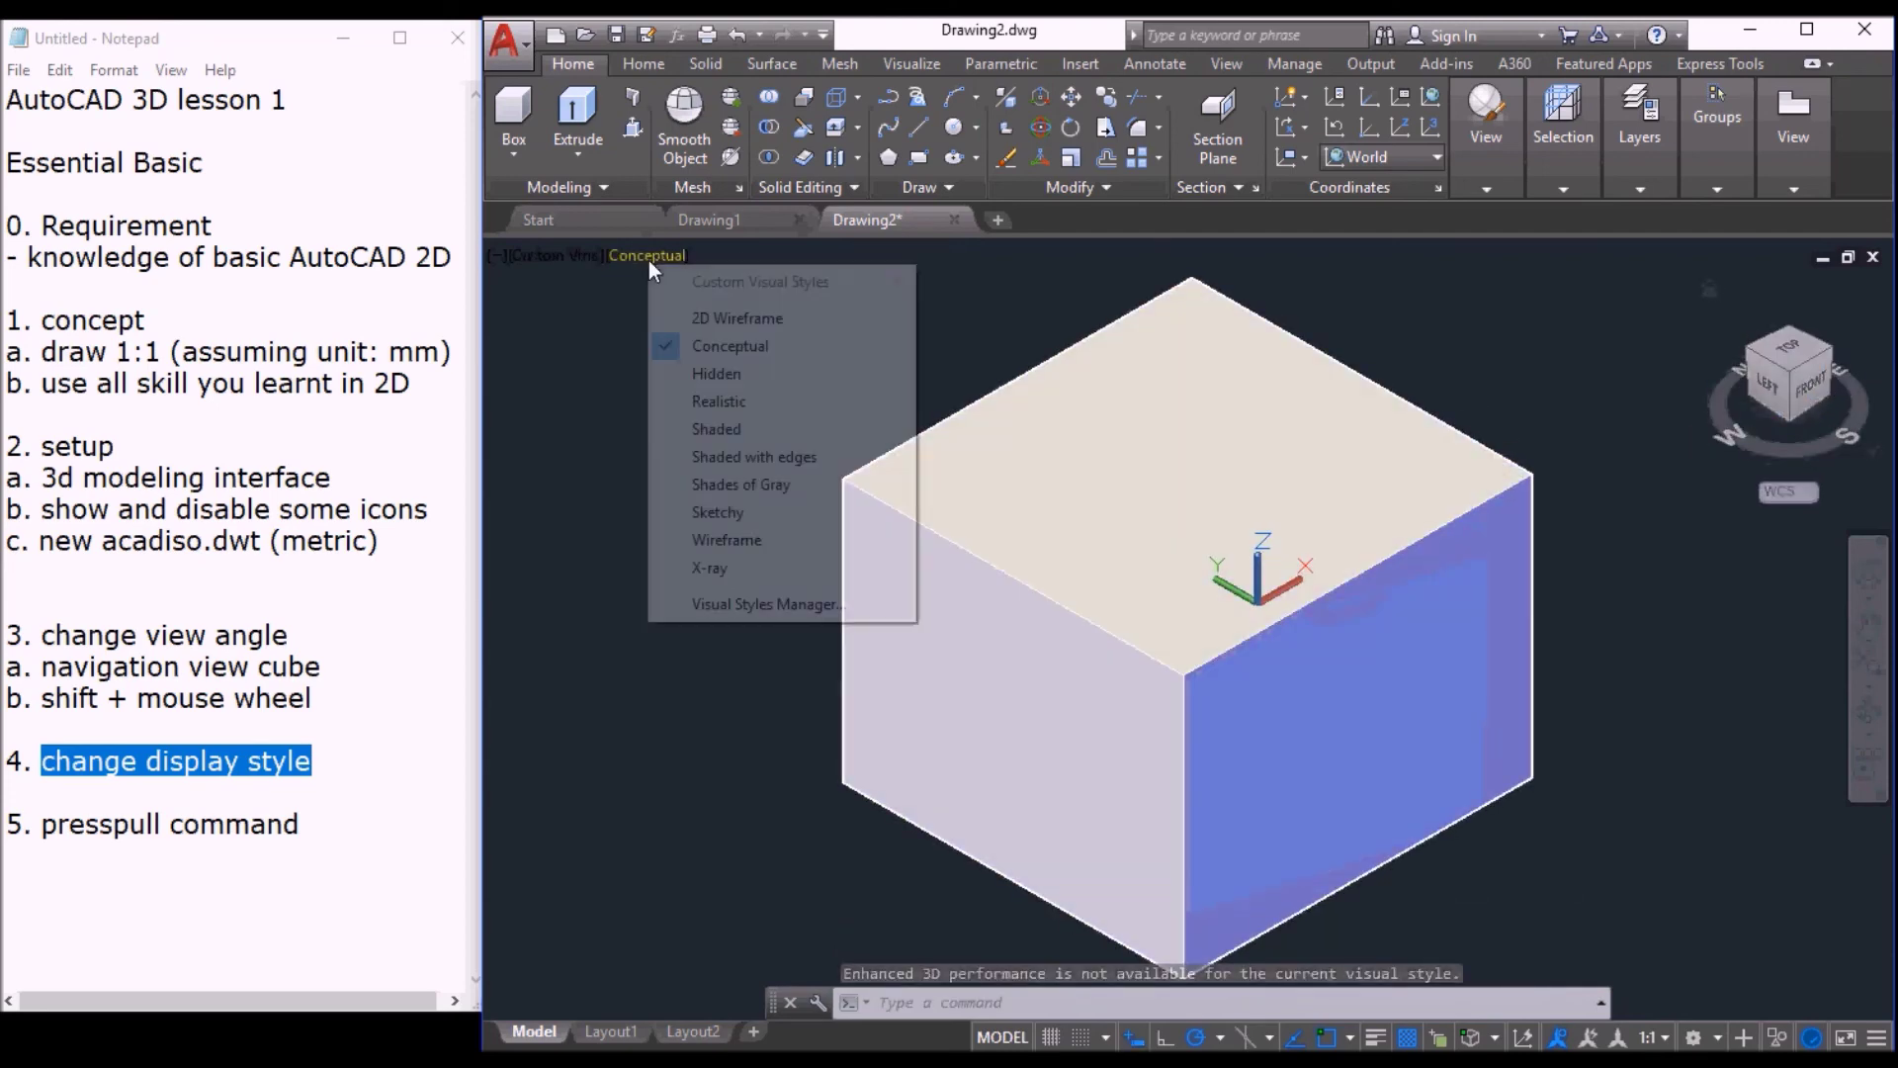
pyautogui.click(1446, 315)
pyautogui.click(1582, 282)
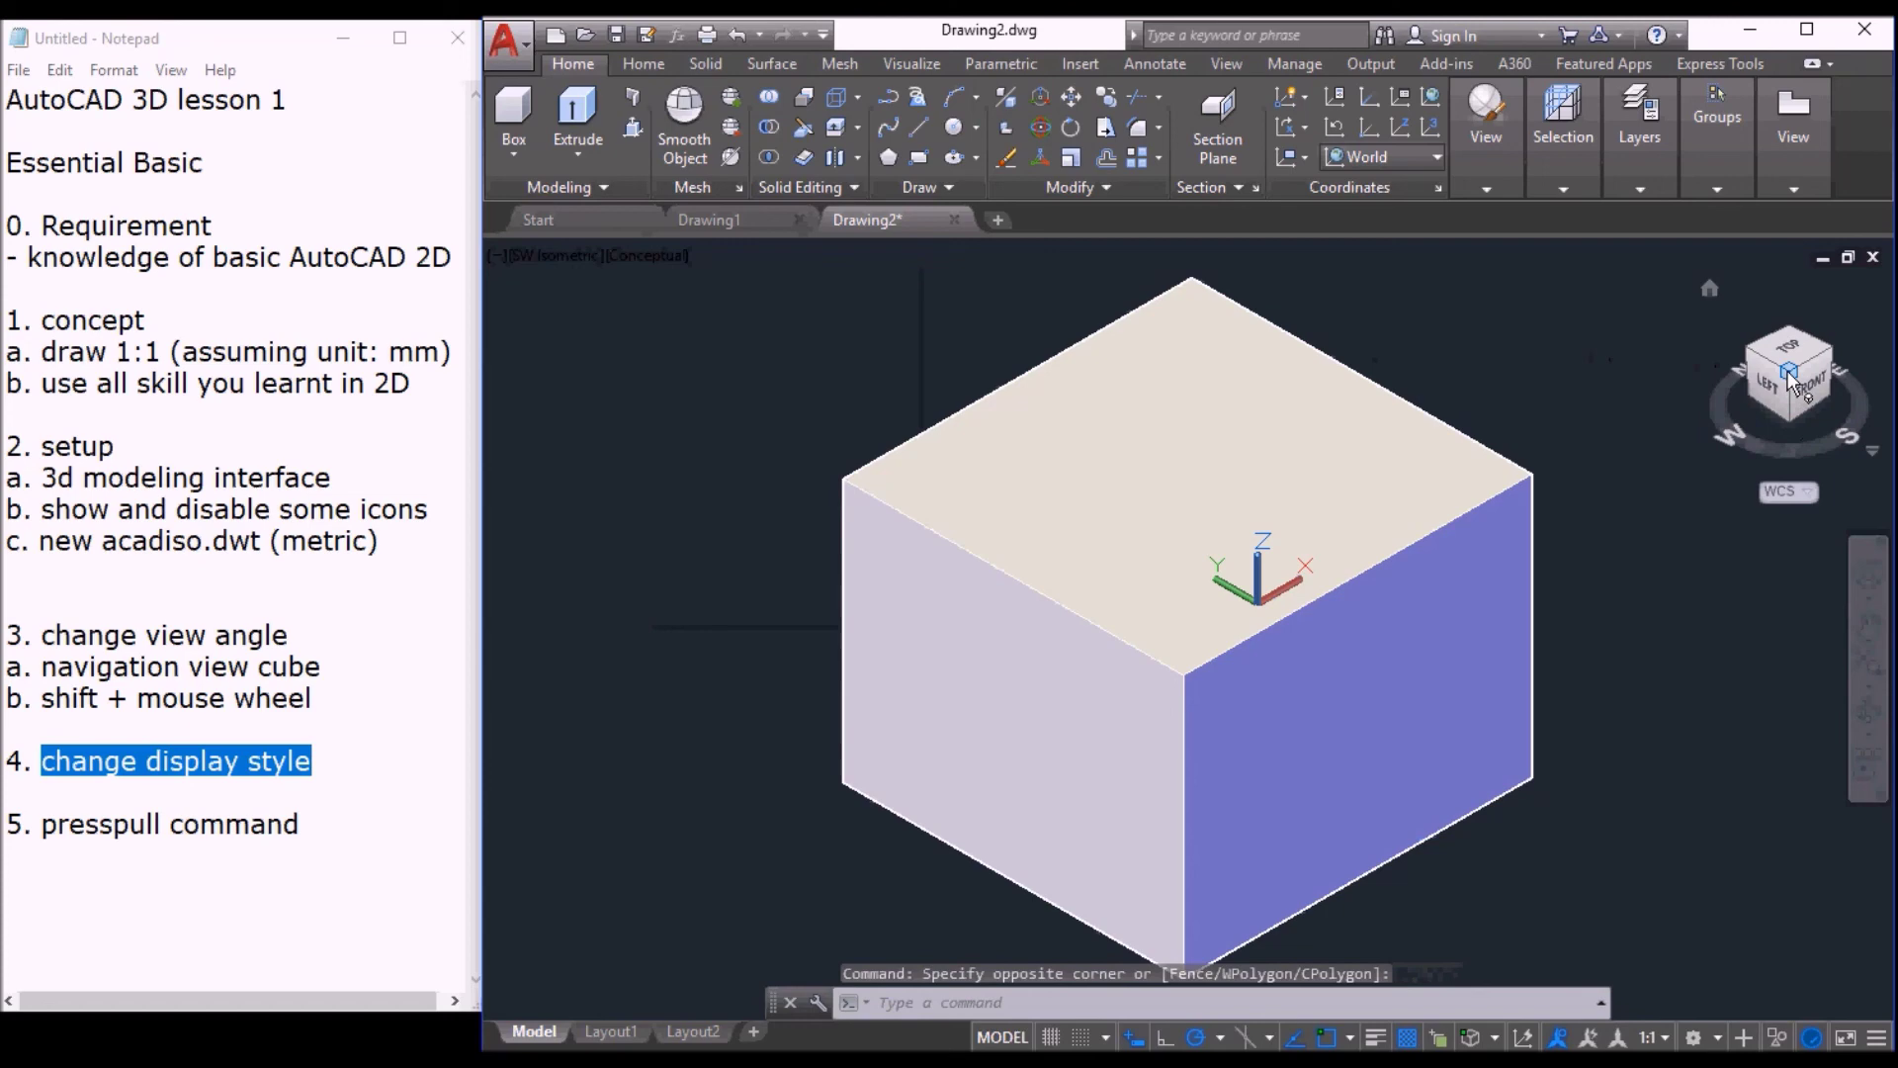
pyautogui.click(638, 258)
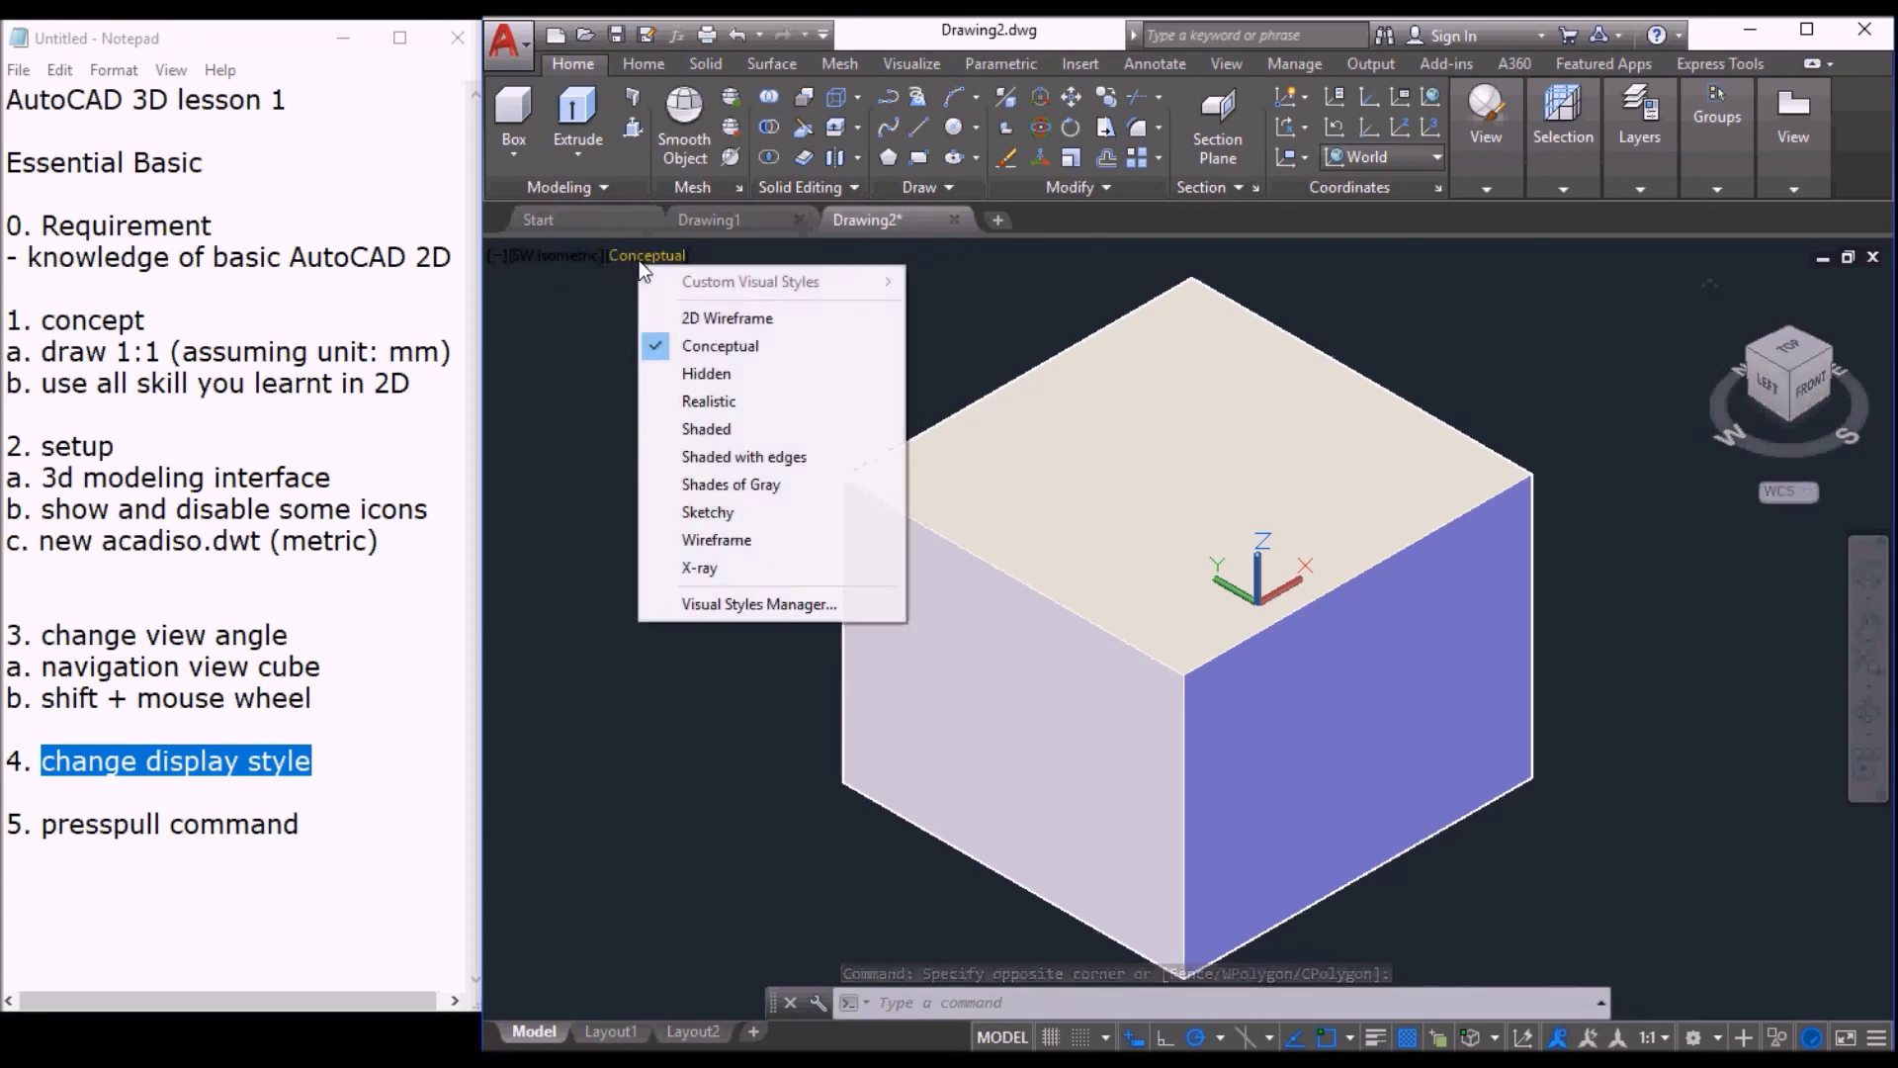
pyautogui.click(355, 799)
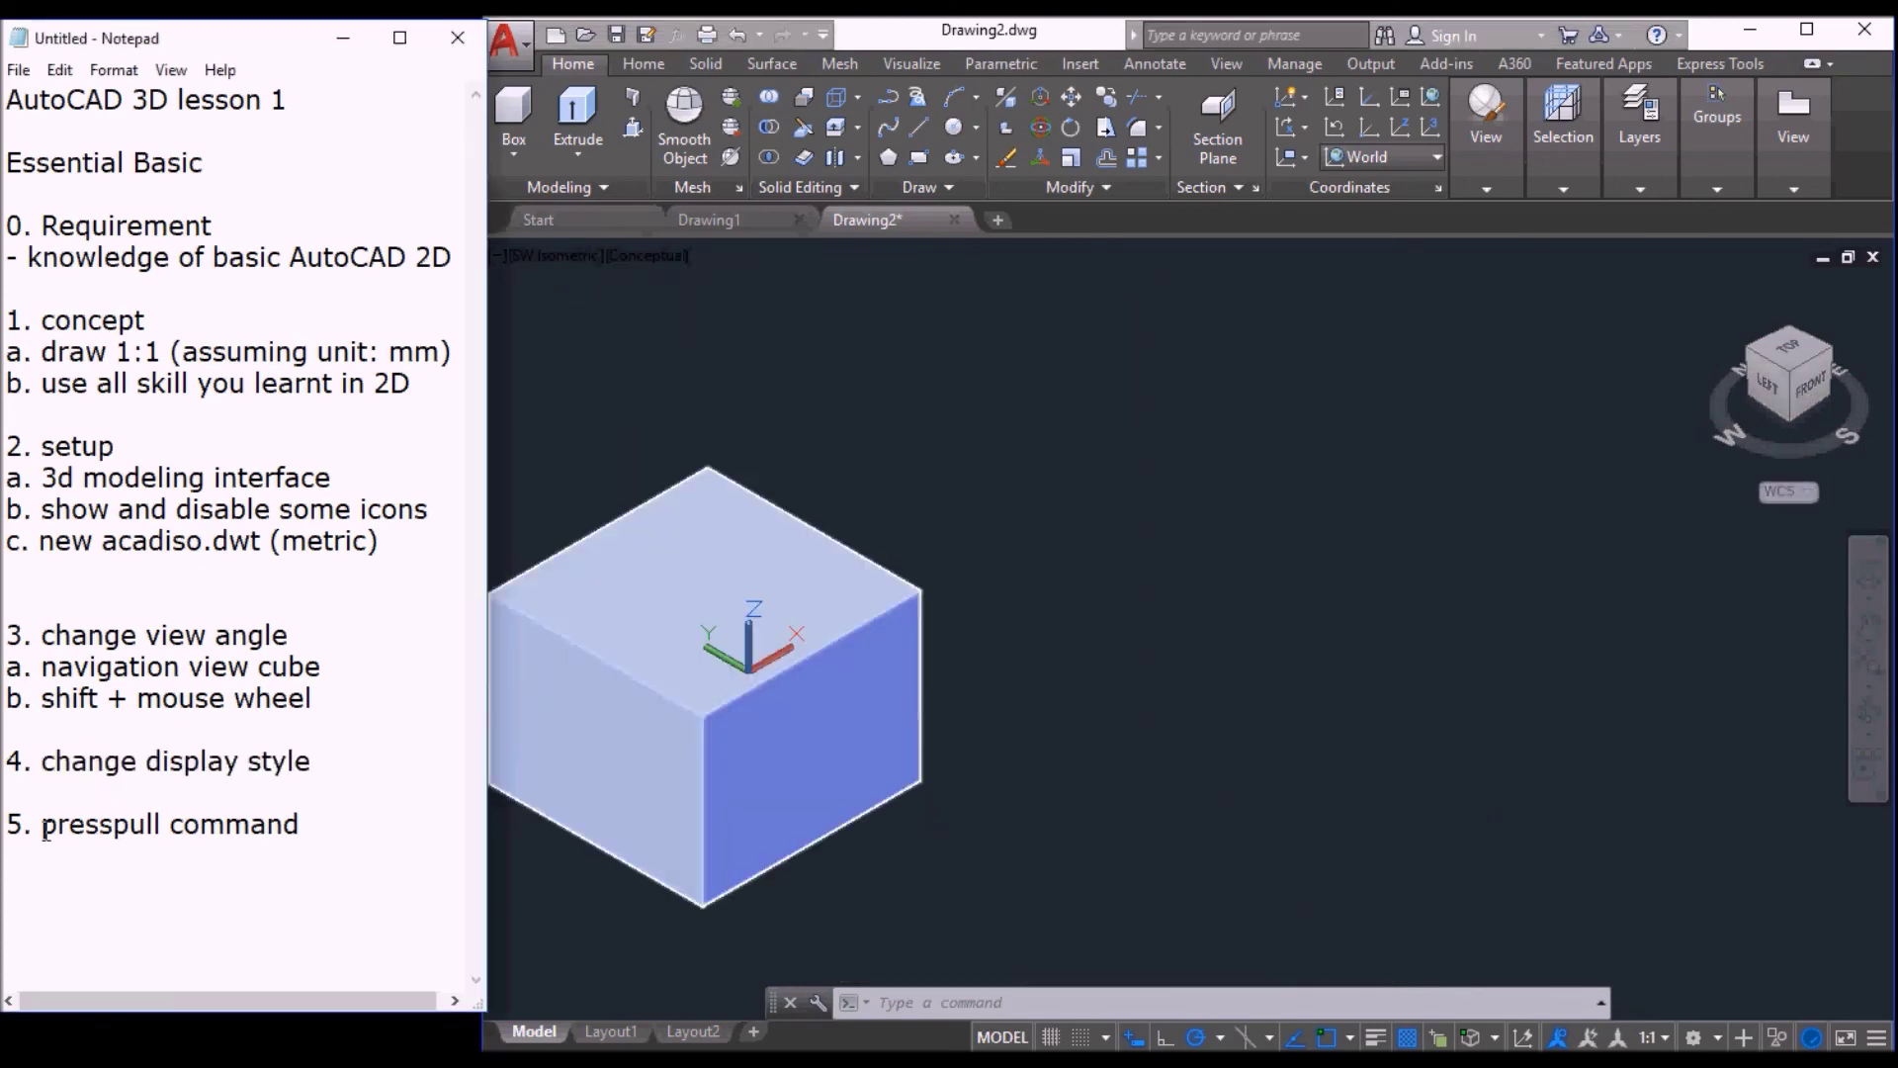
pyautogui.moveTo(39, 826); pyautogui.dragTo(285, 824)
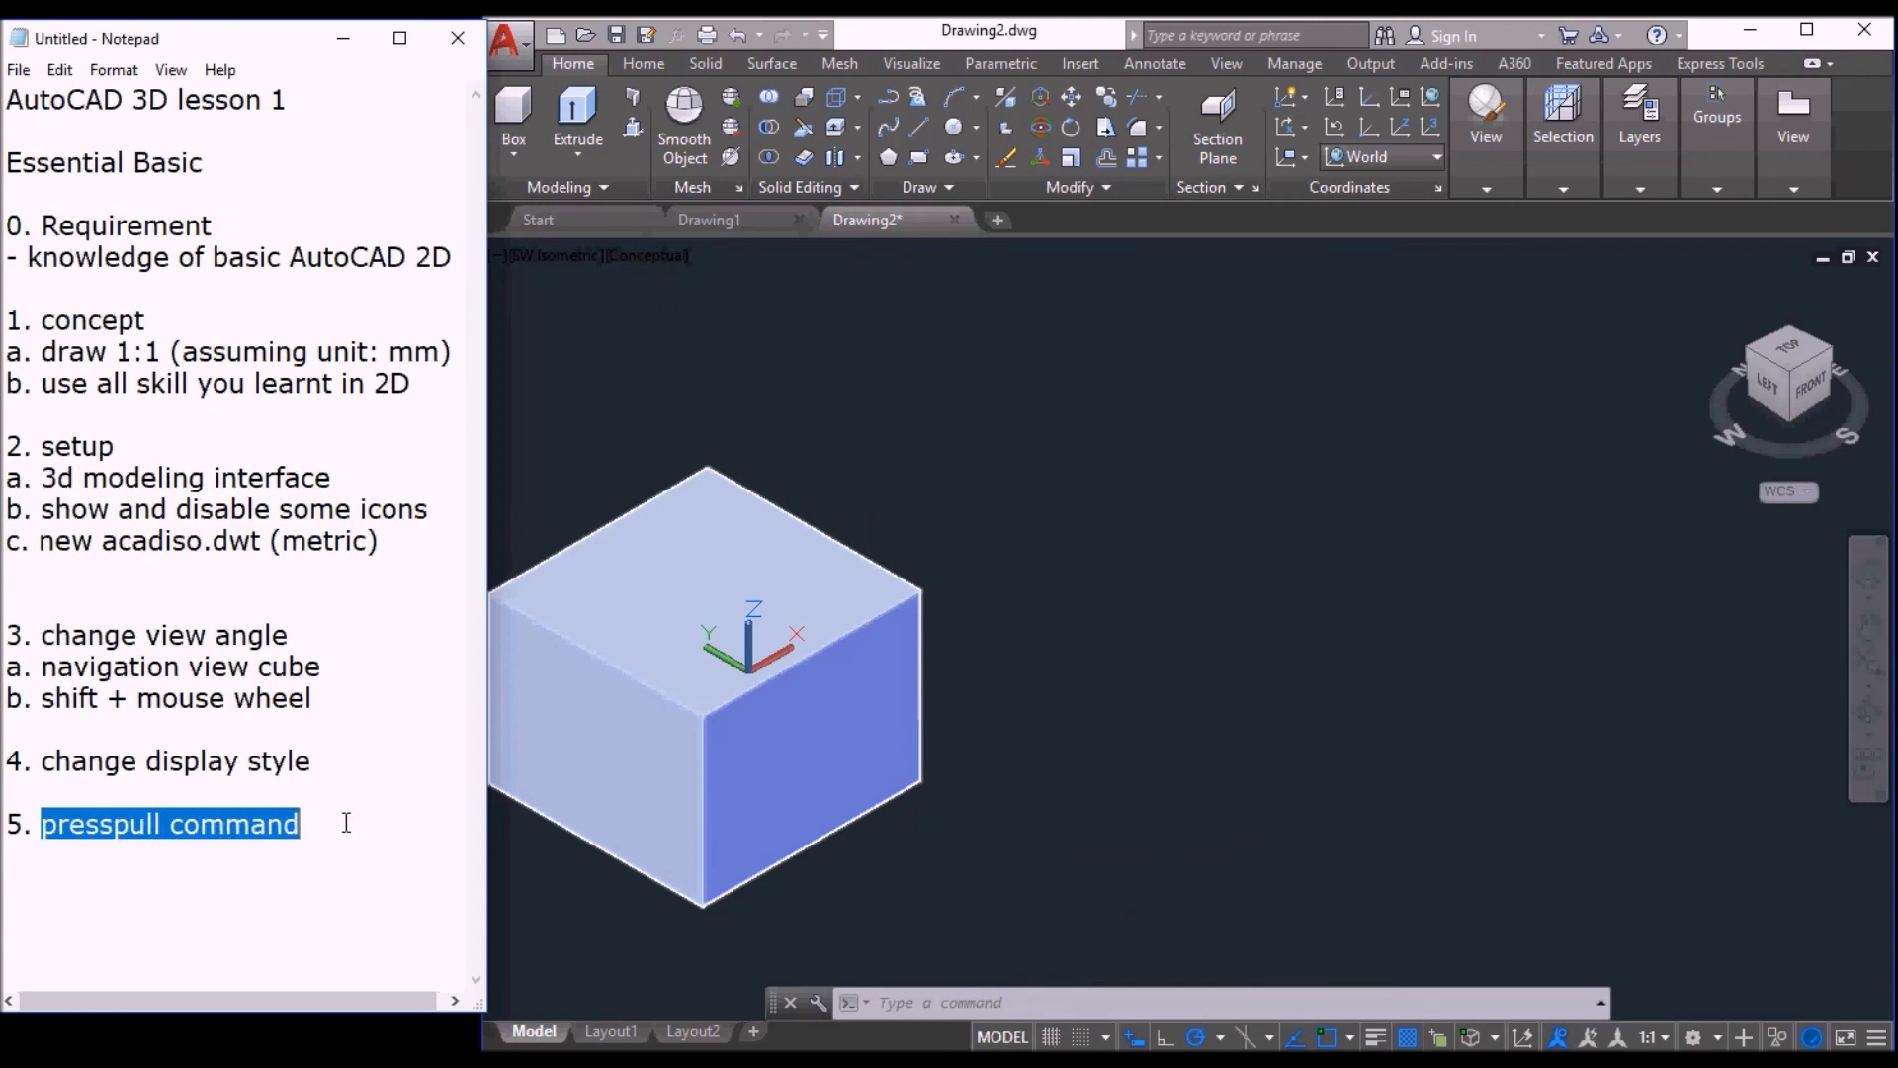
# Step: Draw an outer rectangle right of the box, then a smaller rectangle nested inside it
pyautogui.click(346, 823)
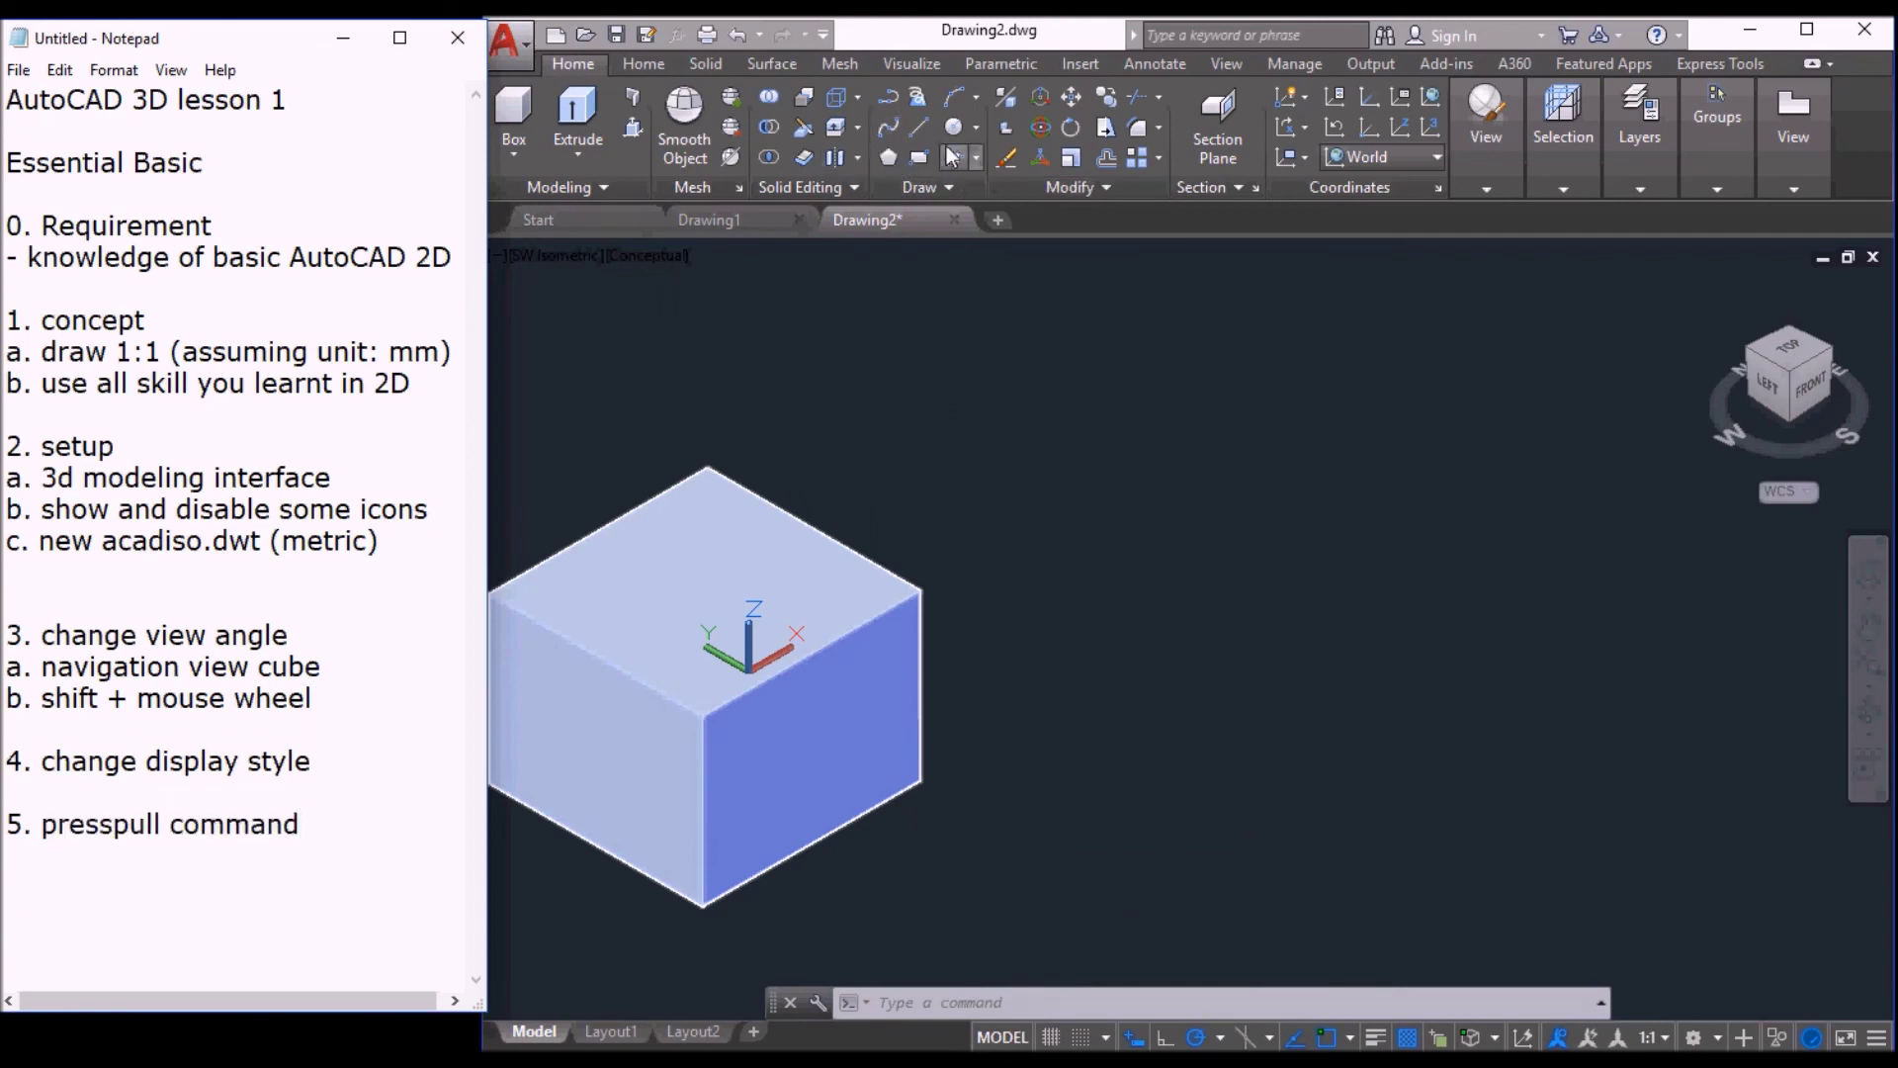
pyautogui.click(921, 158)
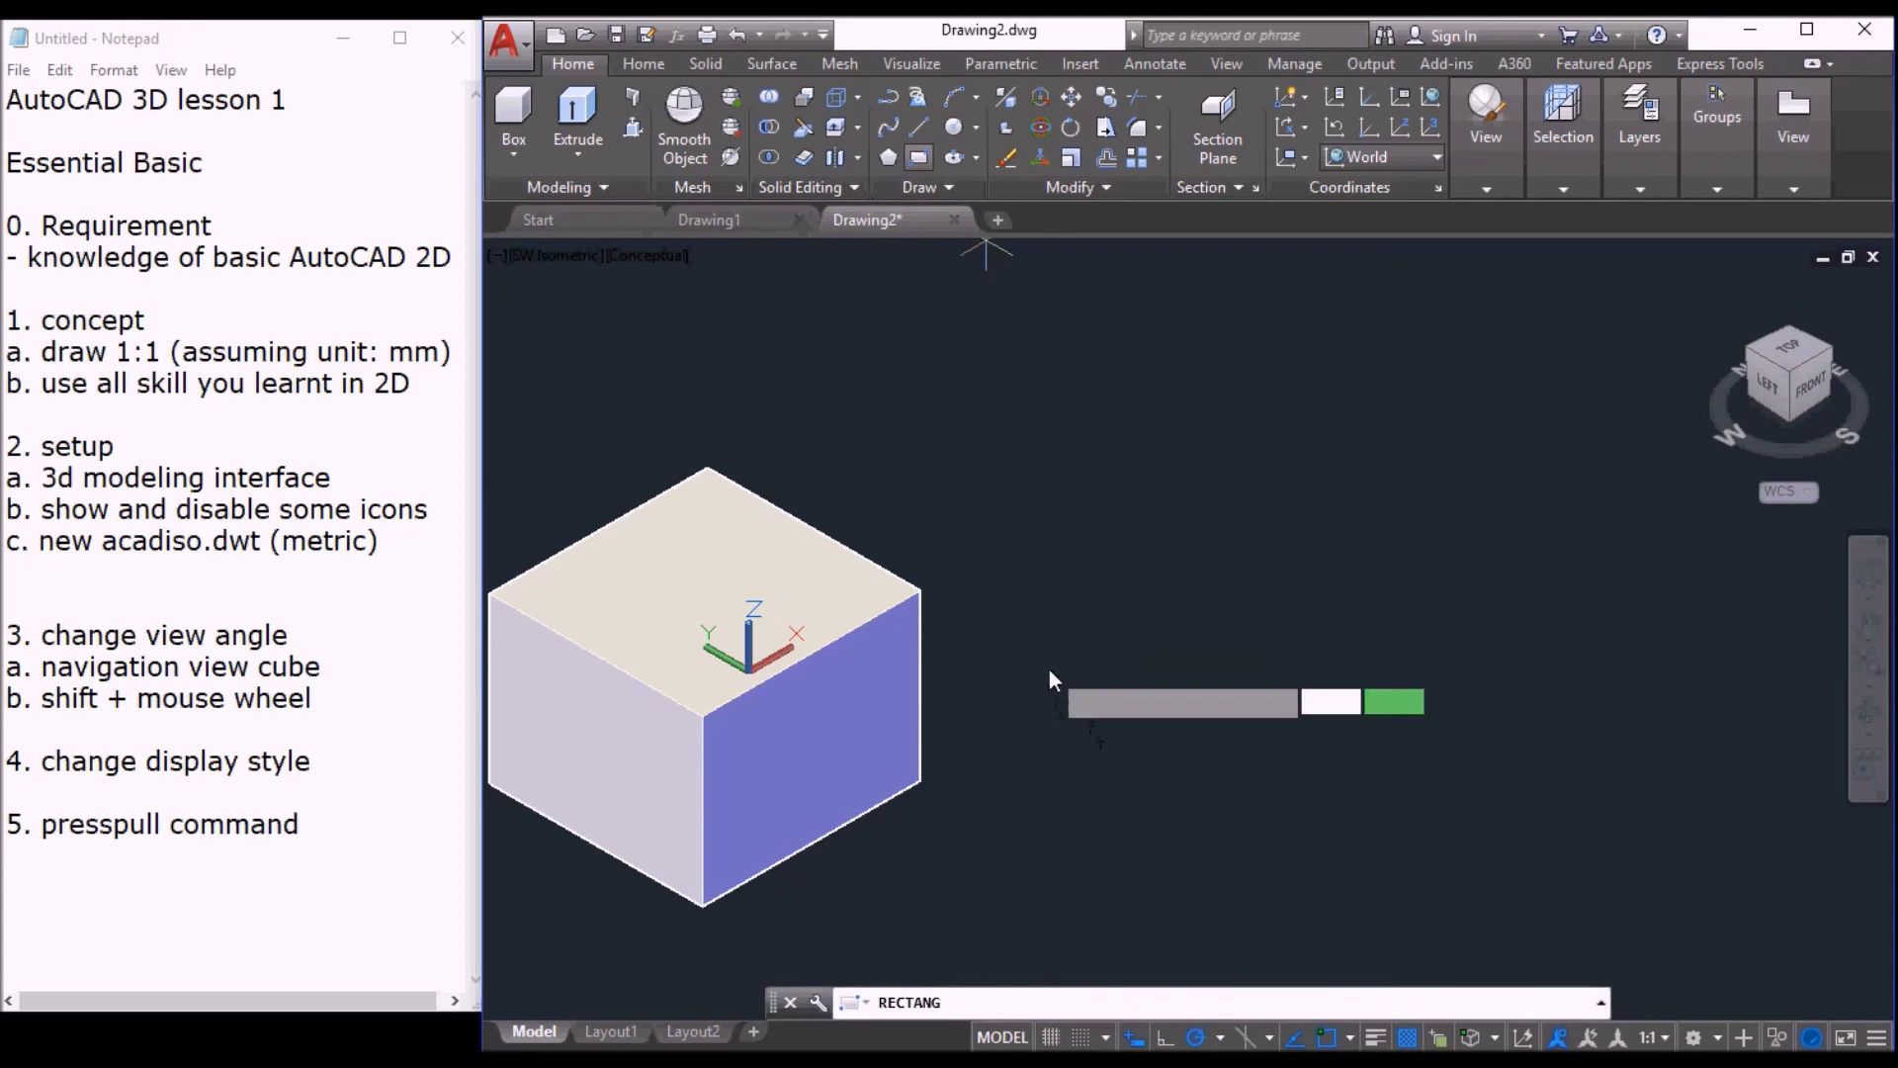
pyautogui.click(1048, 731)
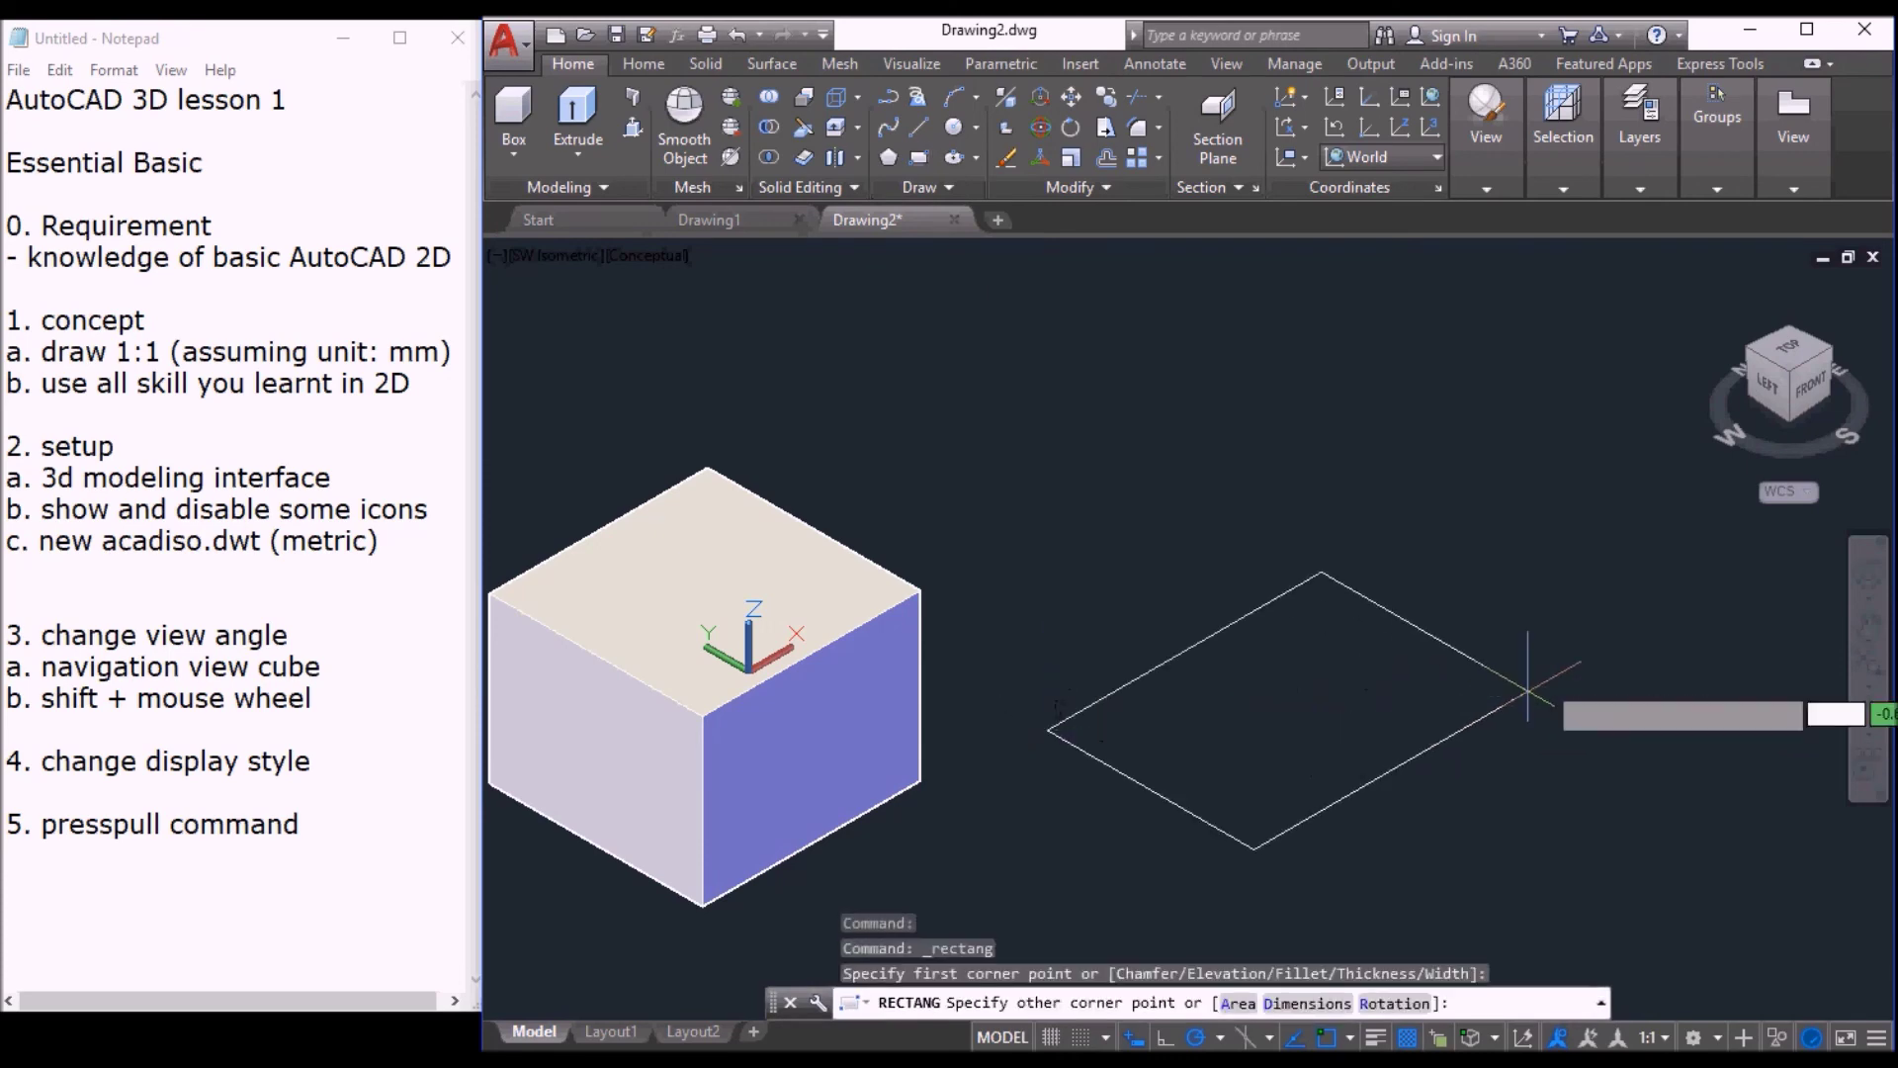
pyautogui.click(1614, 645)
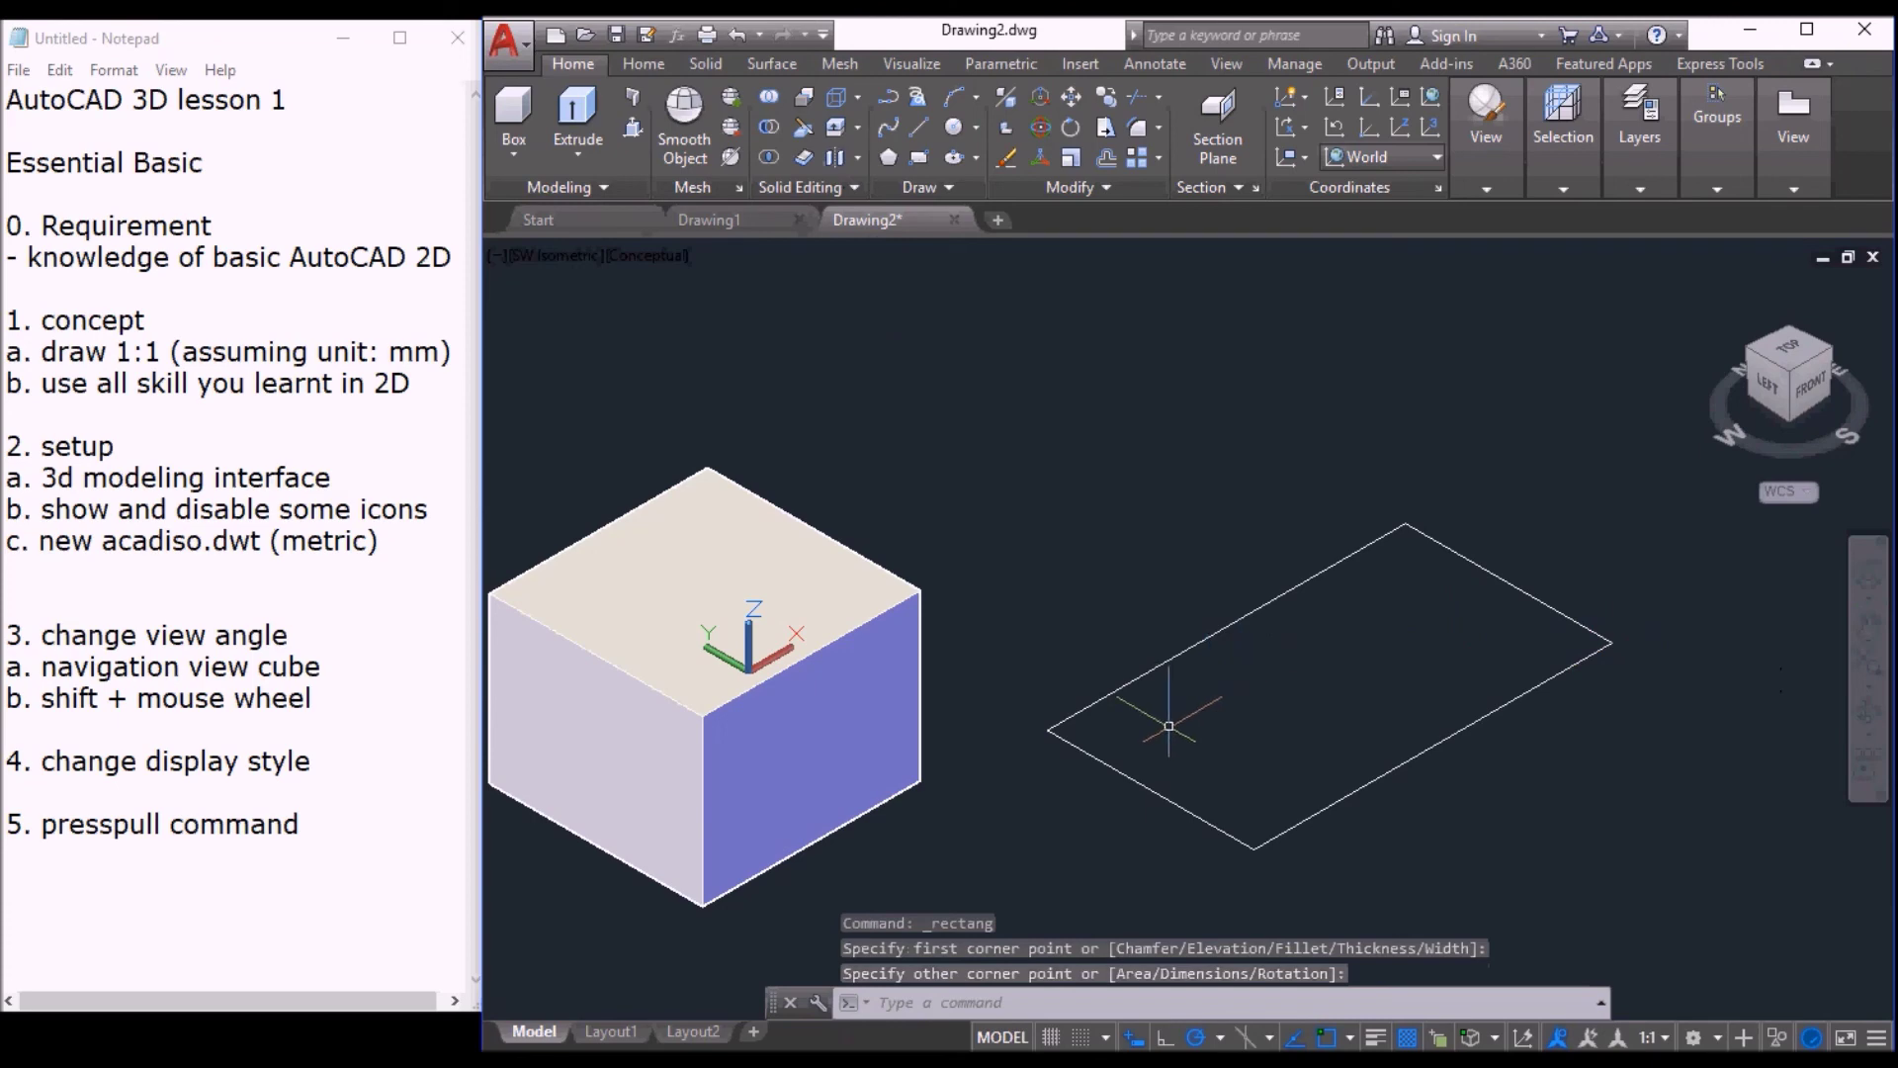
pyautogui.click(927, 161)
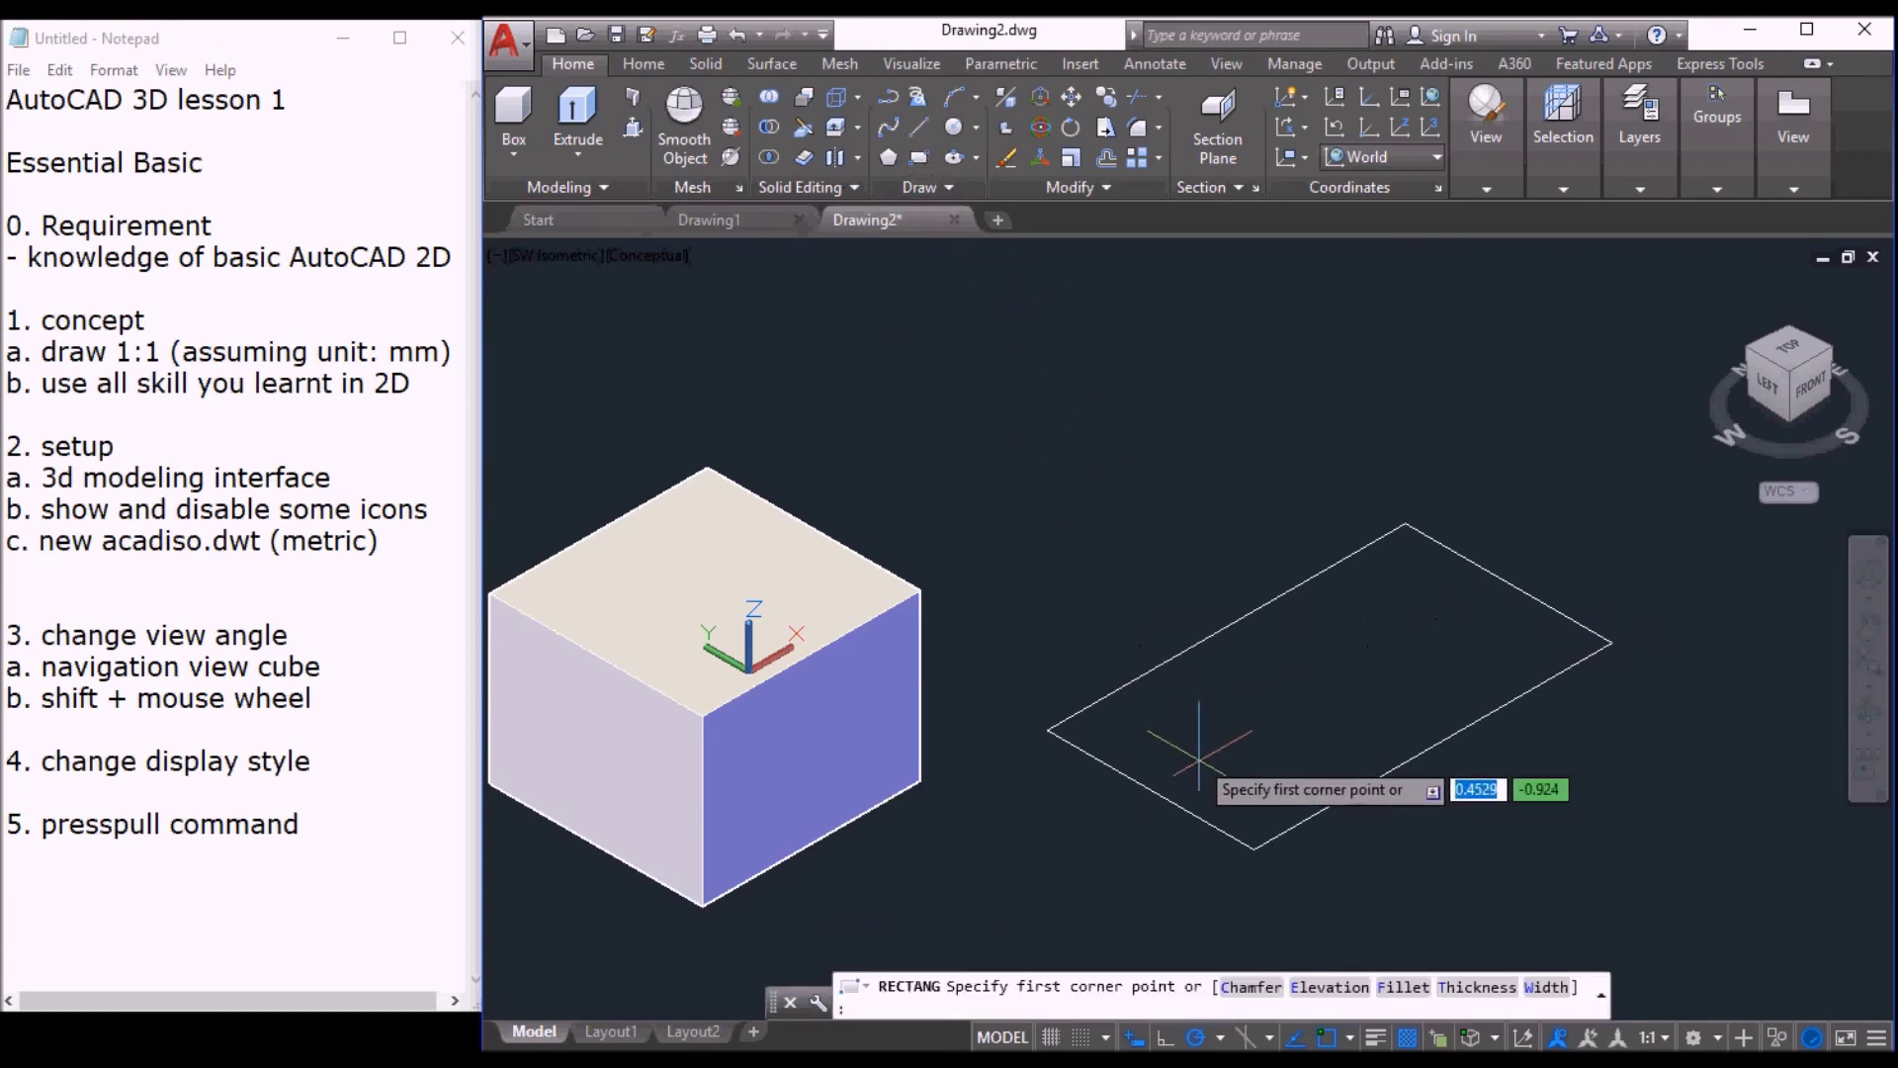
pyautogui.click(1163, 732)
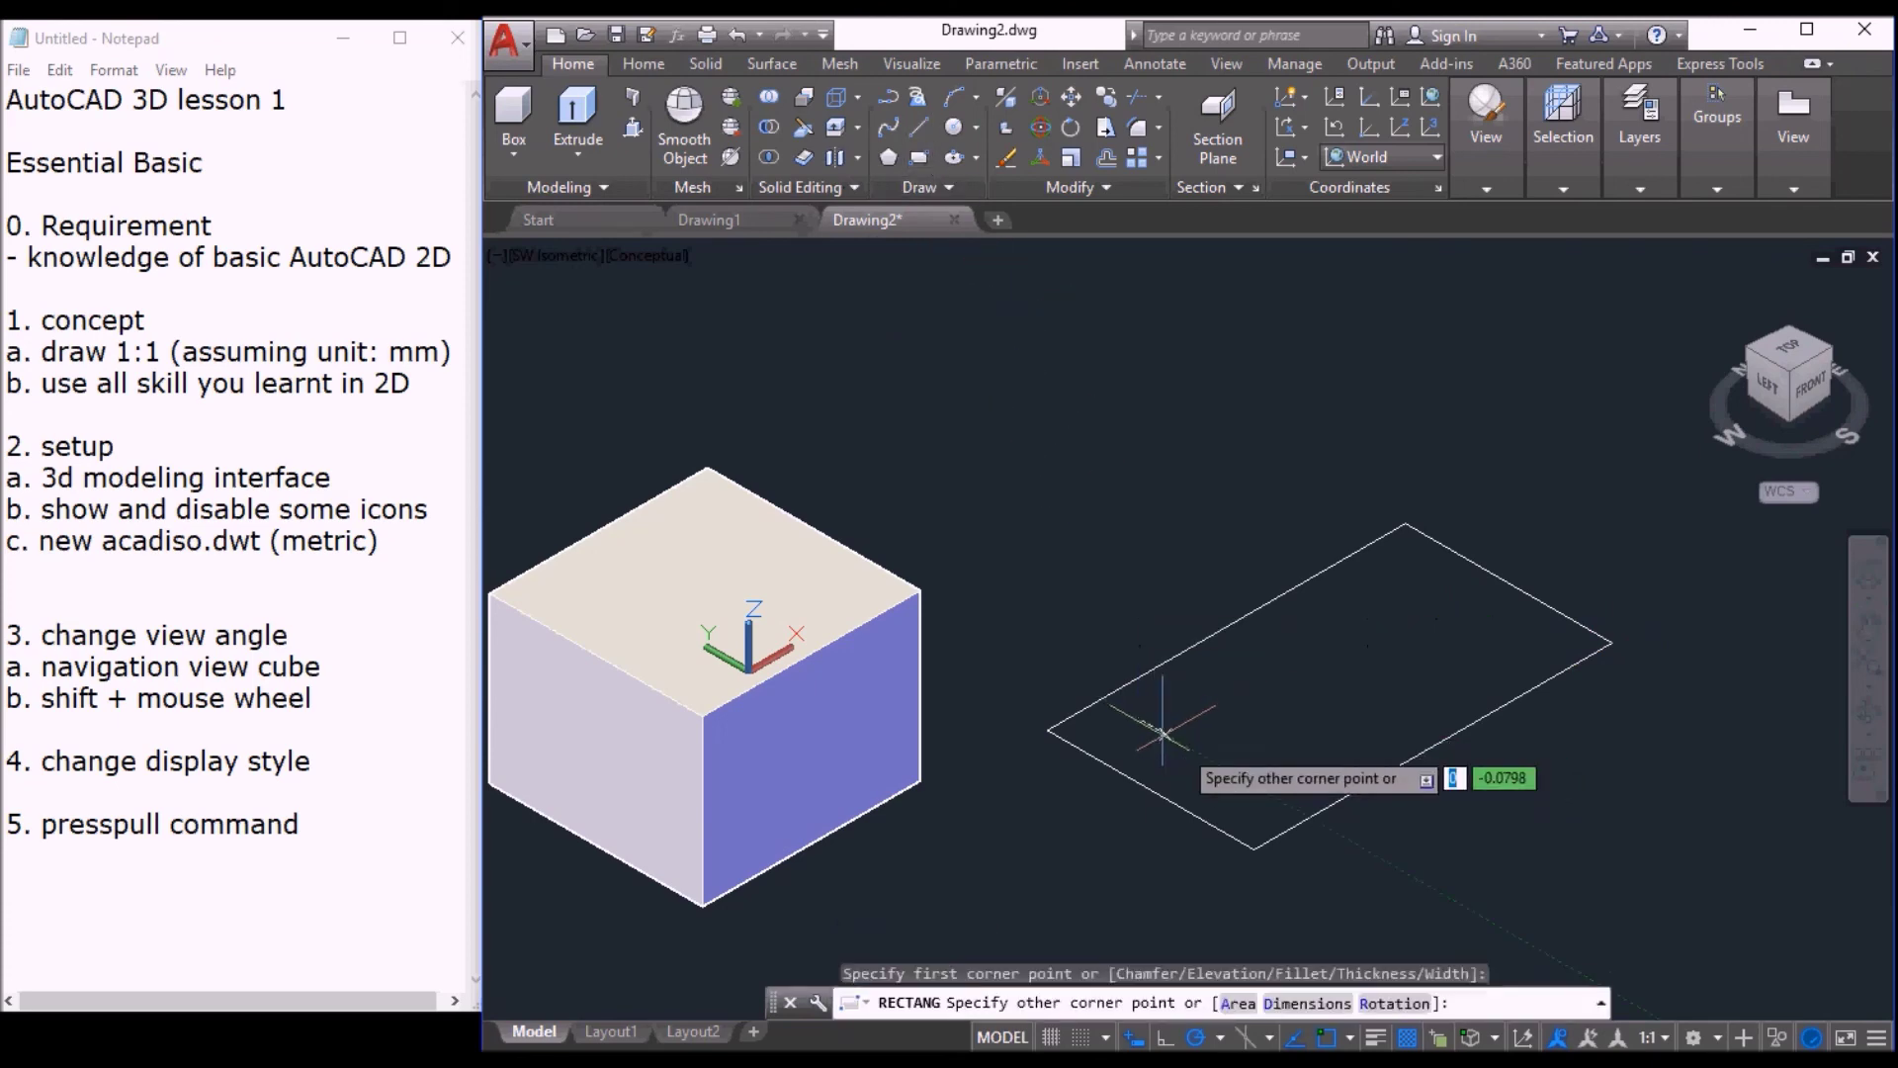
pyautogui.click(1479, 664)
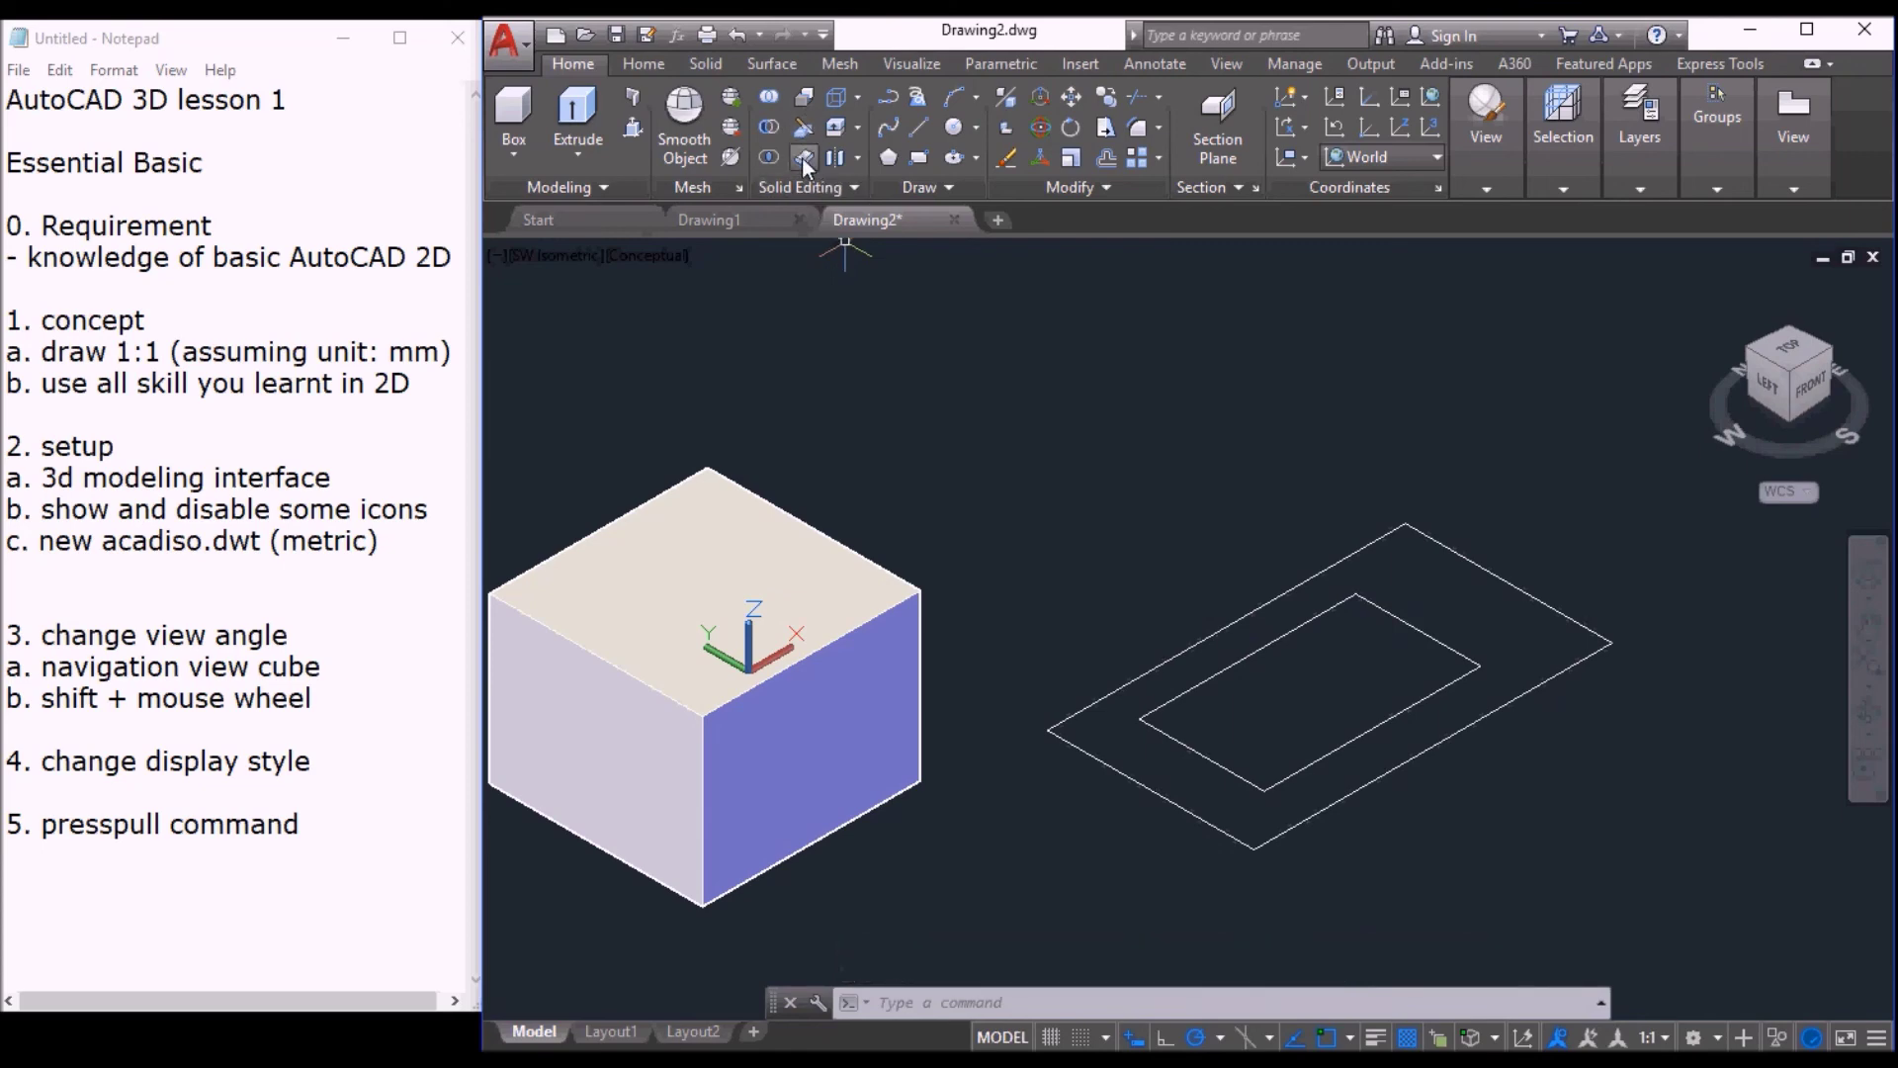
# Step: Start PRESSPULL, cancel the inner-rectangle pick, then select the band between the rectangles
pyautogui.click(632, 137)
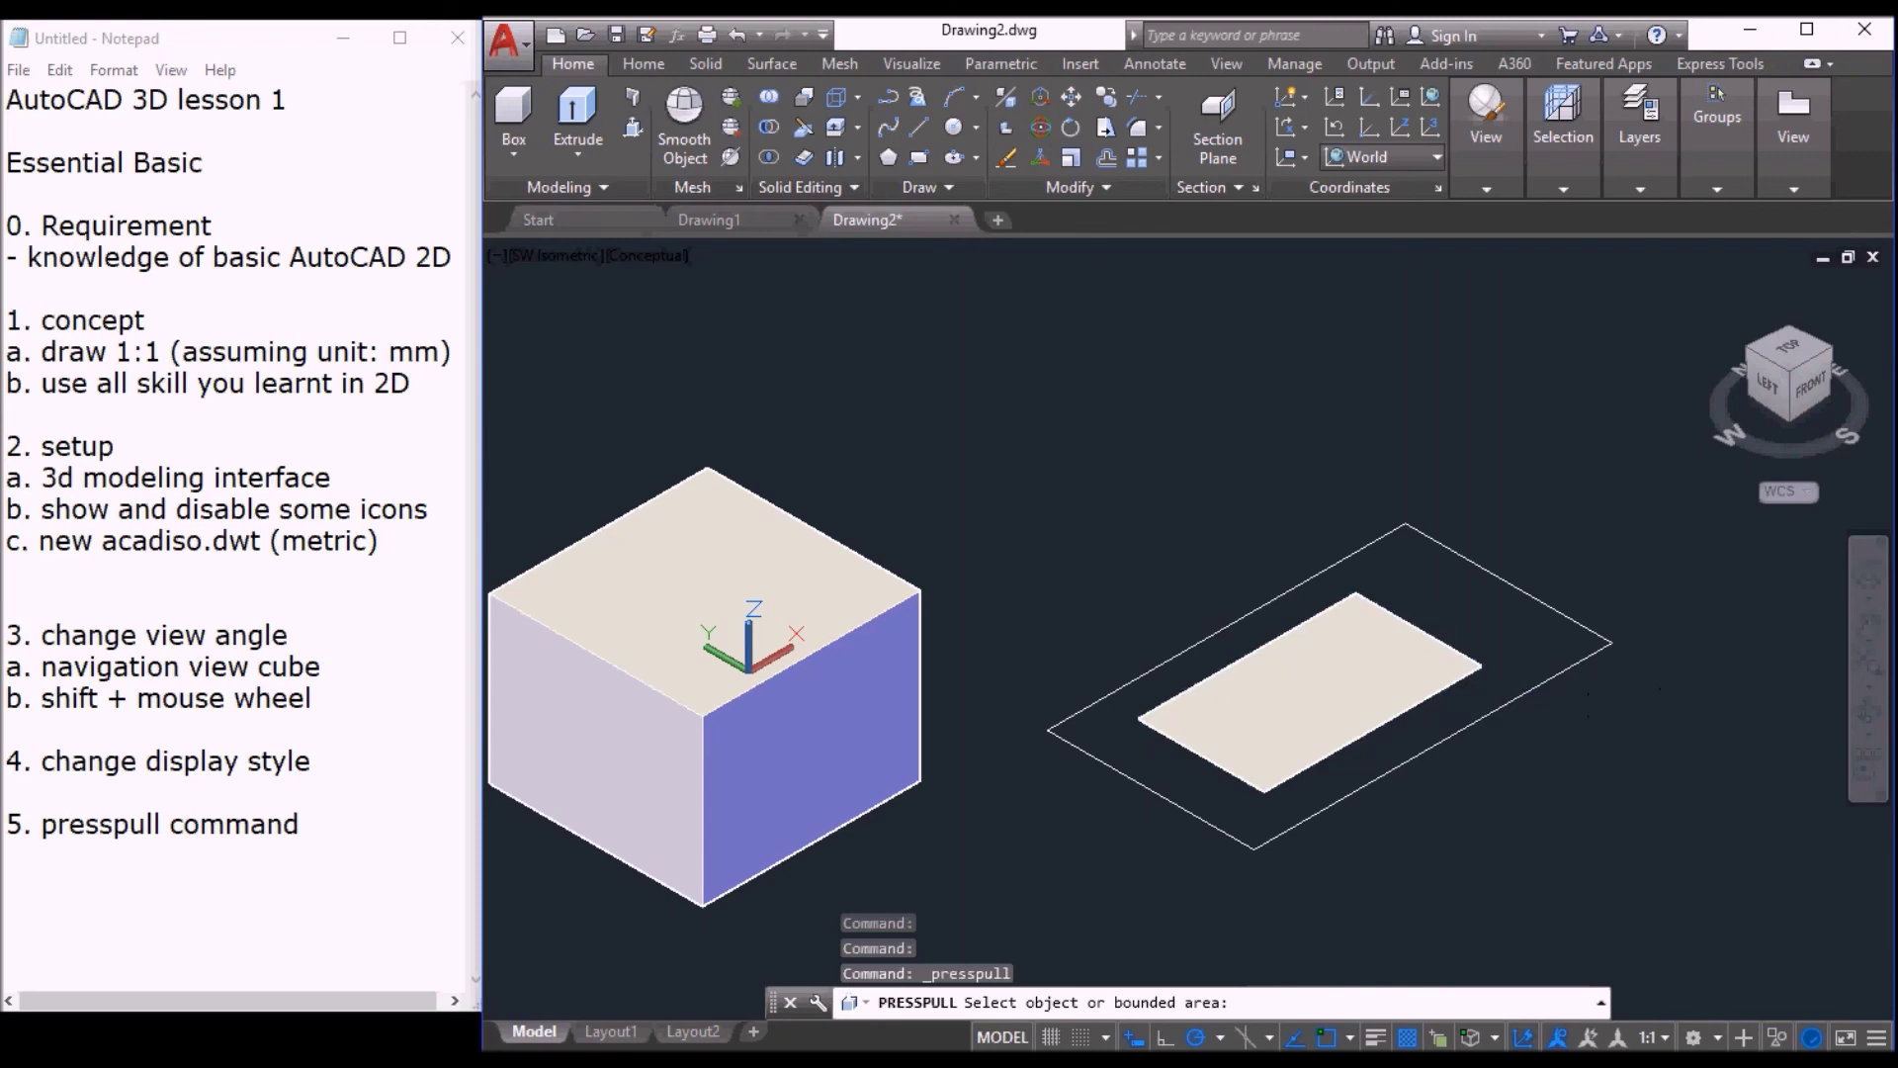
pyautogui.click(1307, 687)
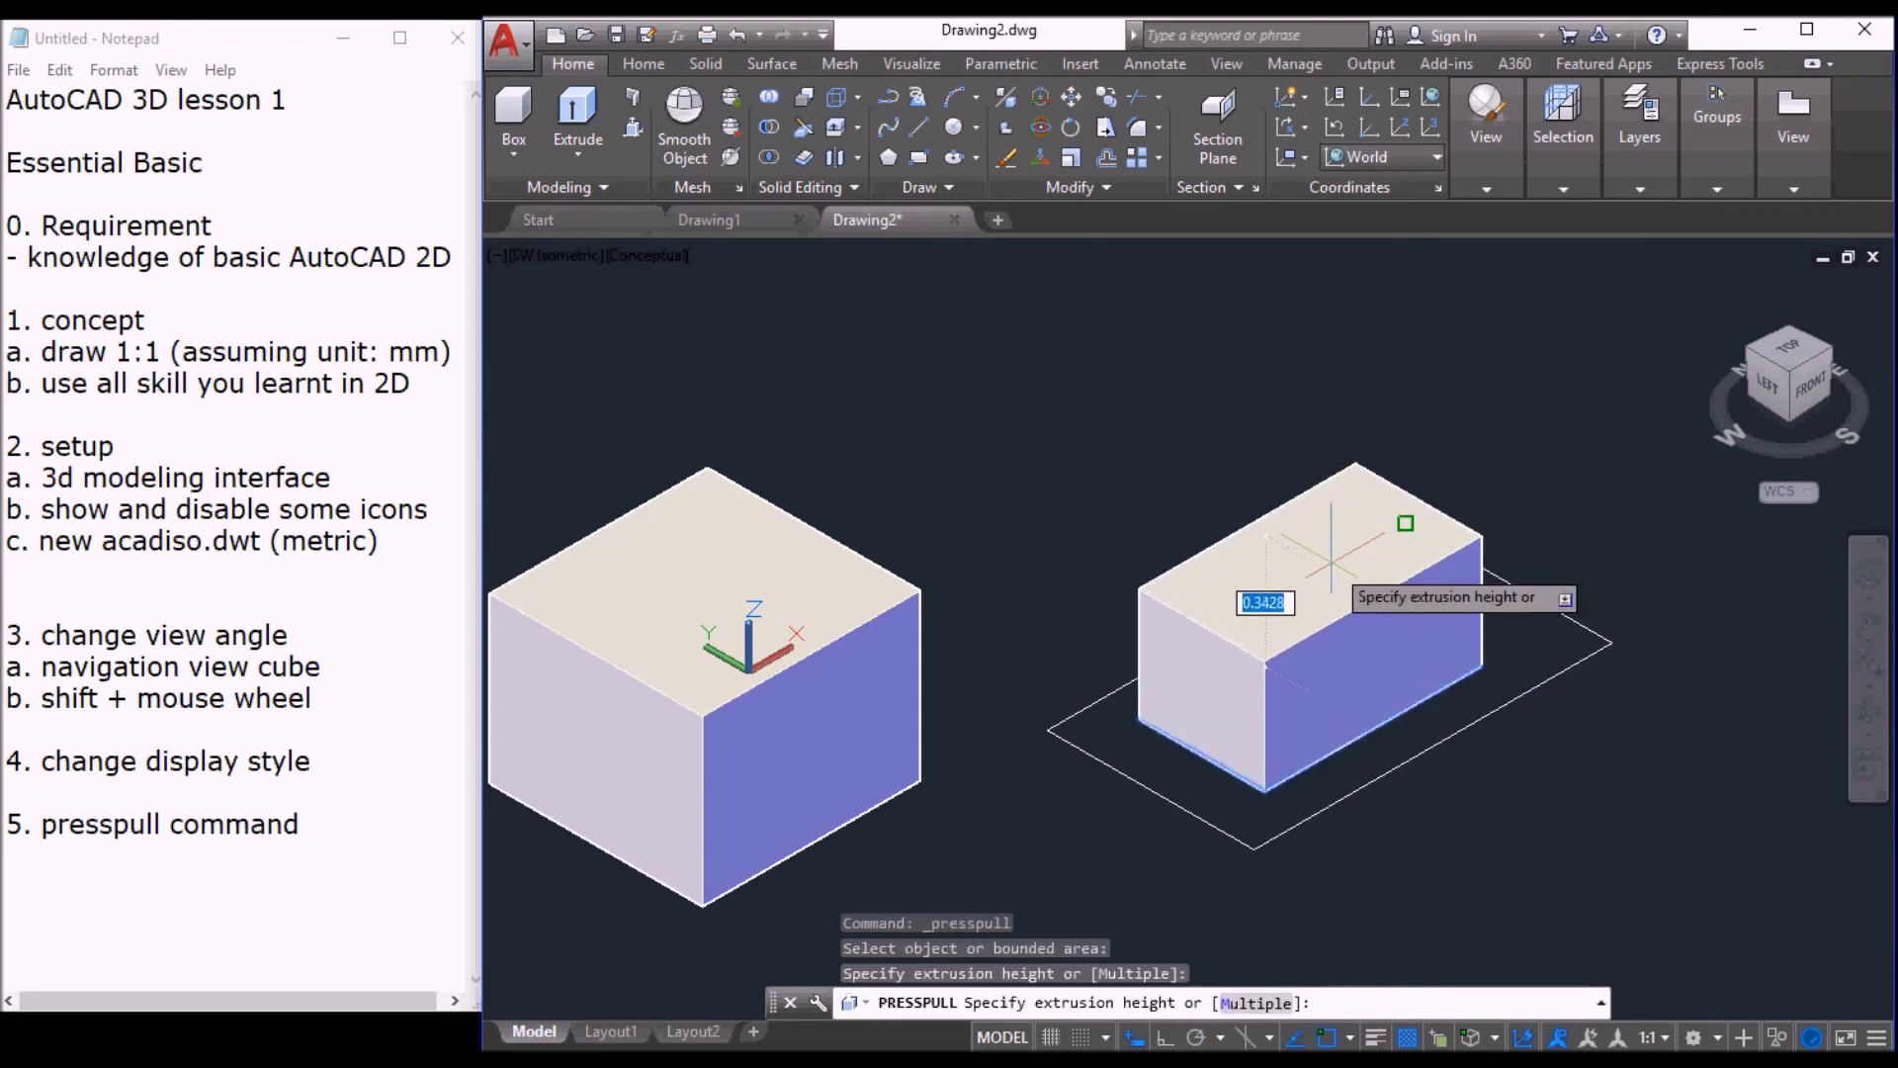
pyautogui.press('Escape')
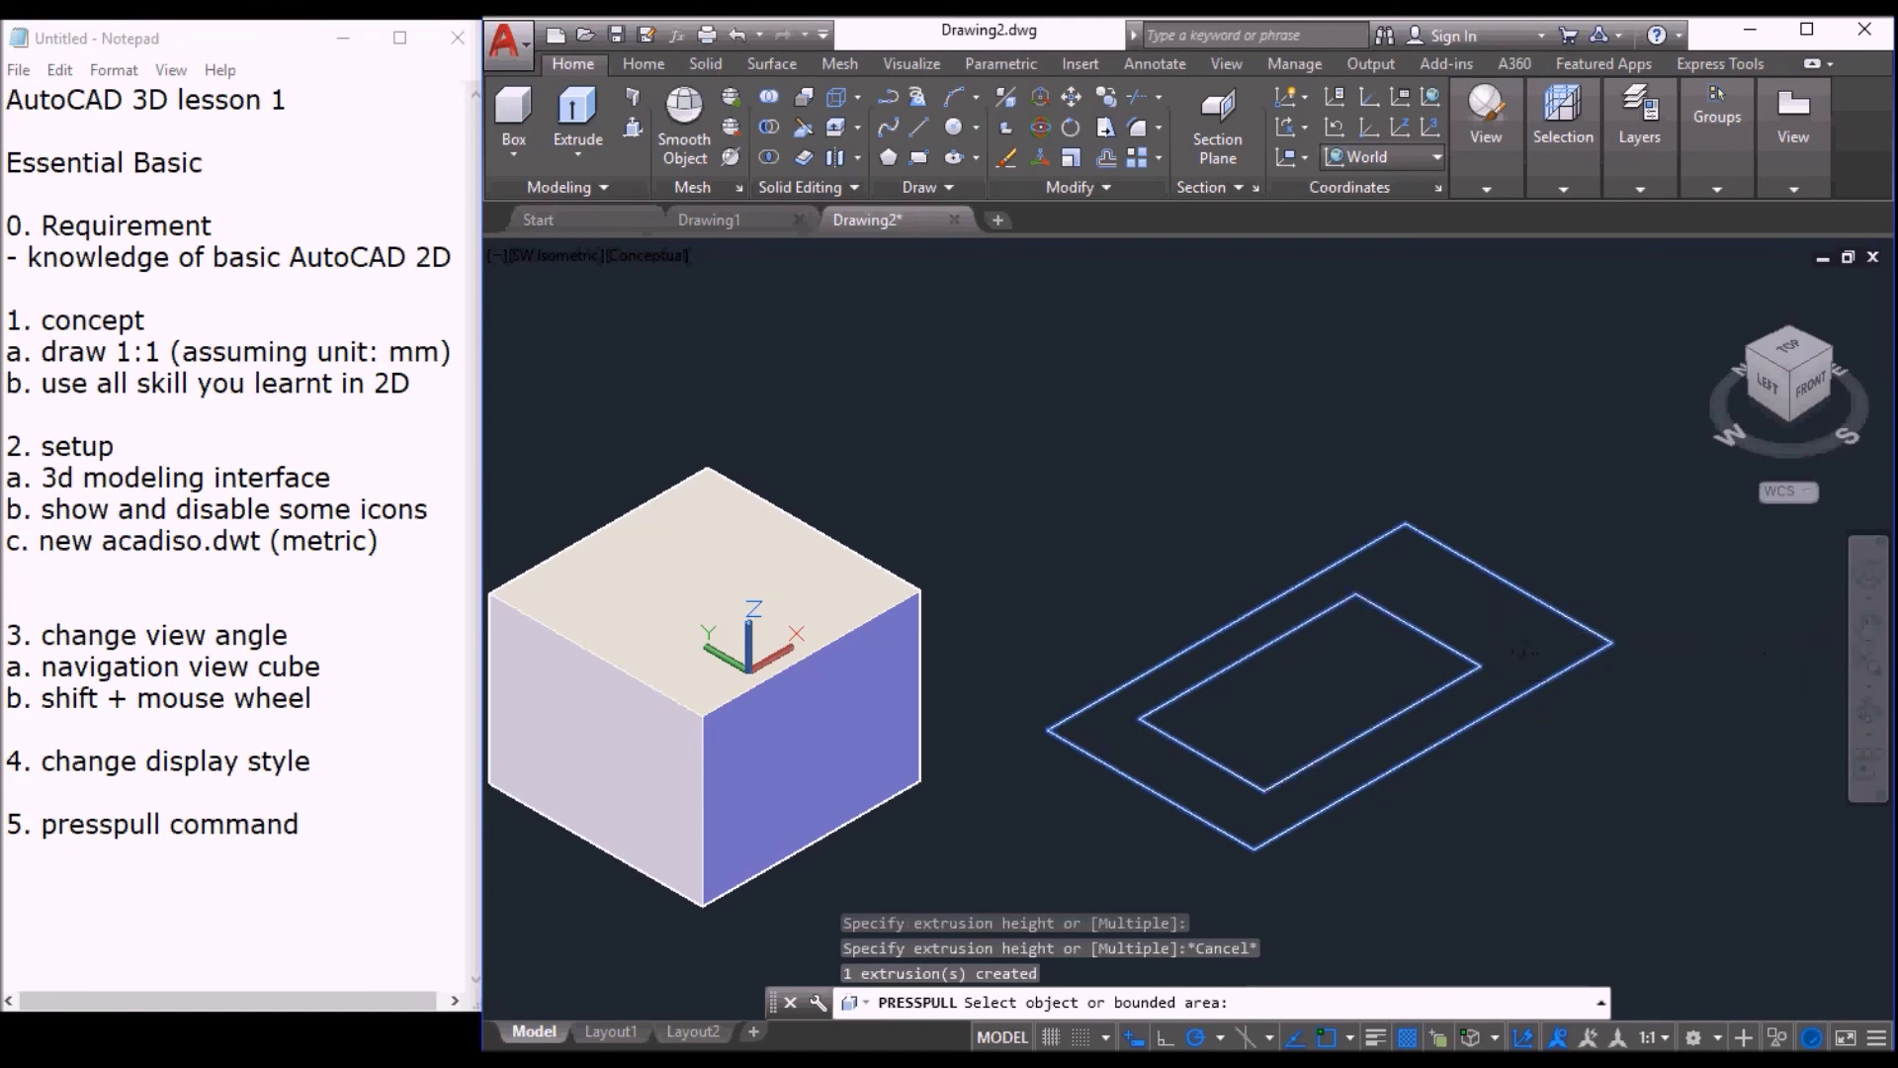
pyautogui.click(1525, 653)
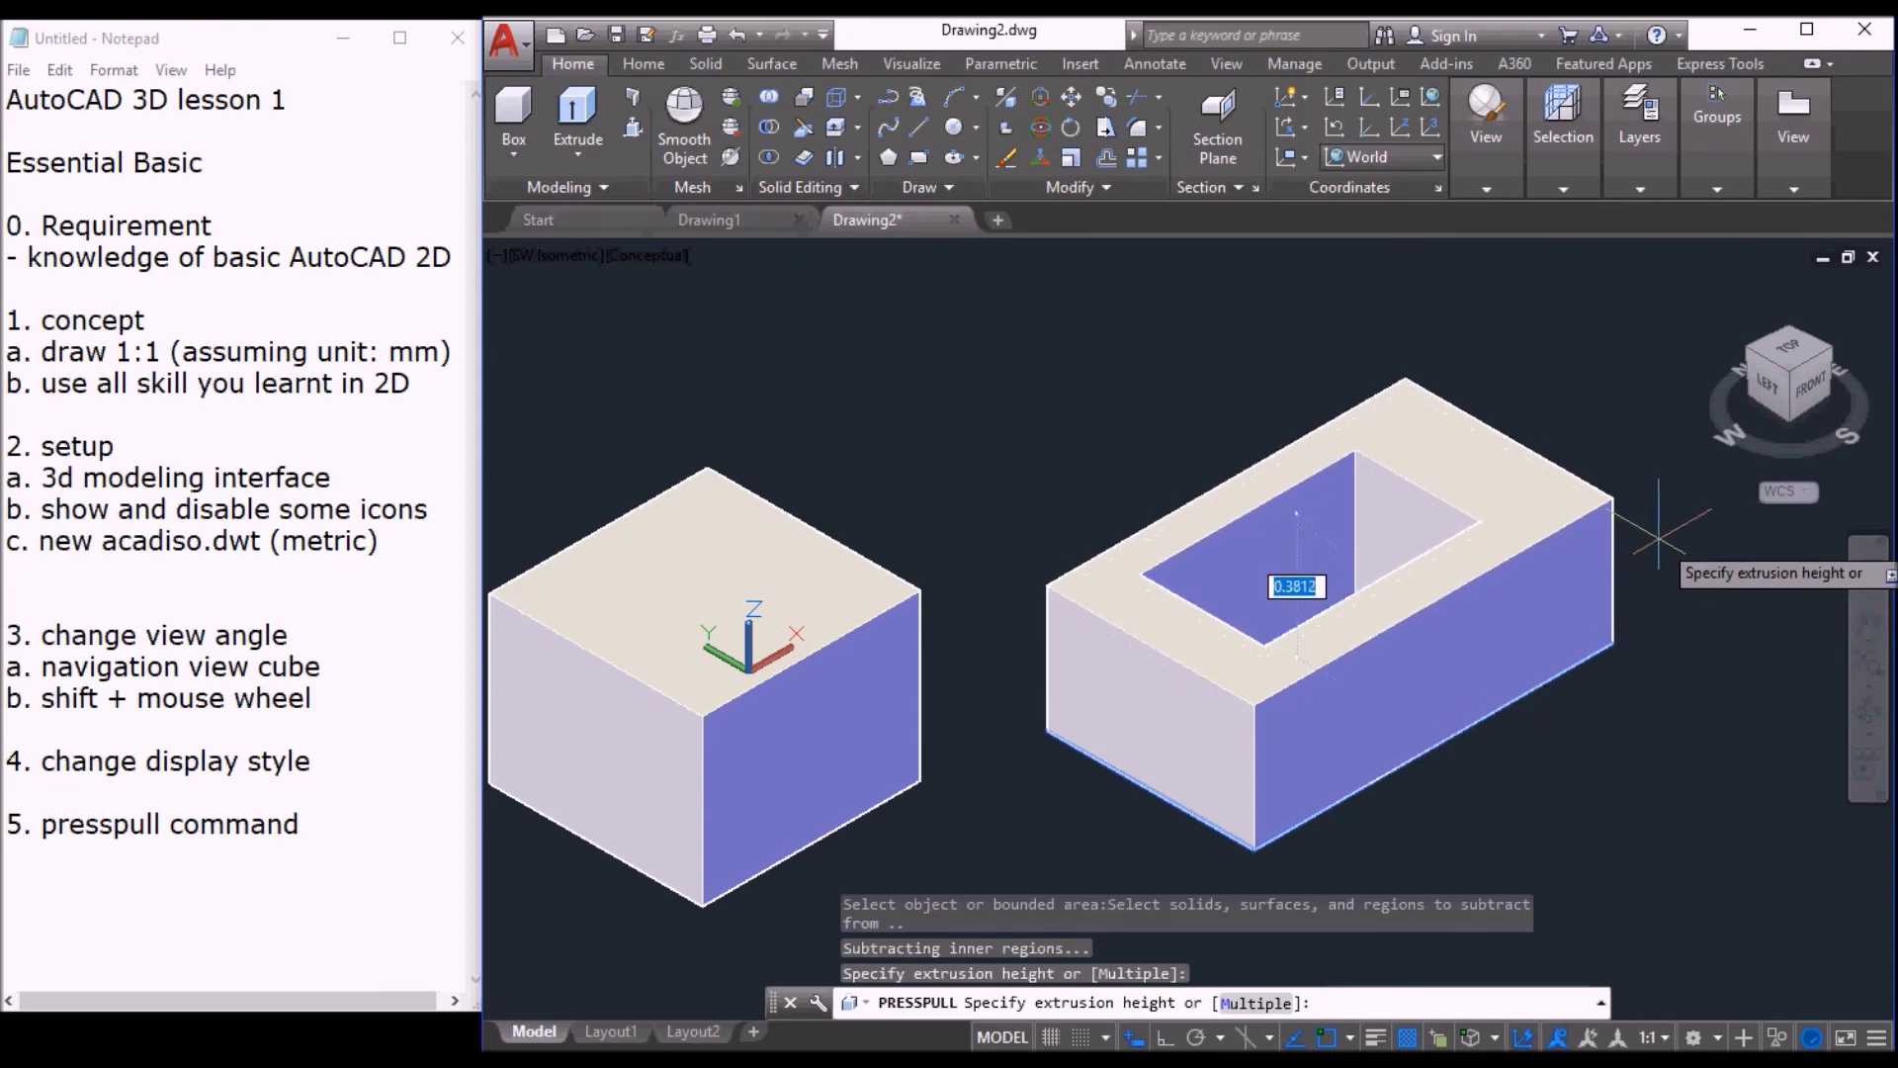
# Step: Pull the band upward and fix the height to form the hollow frame
pyautogui.click(1659, 537)
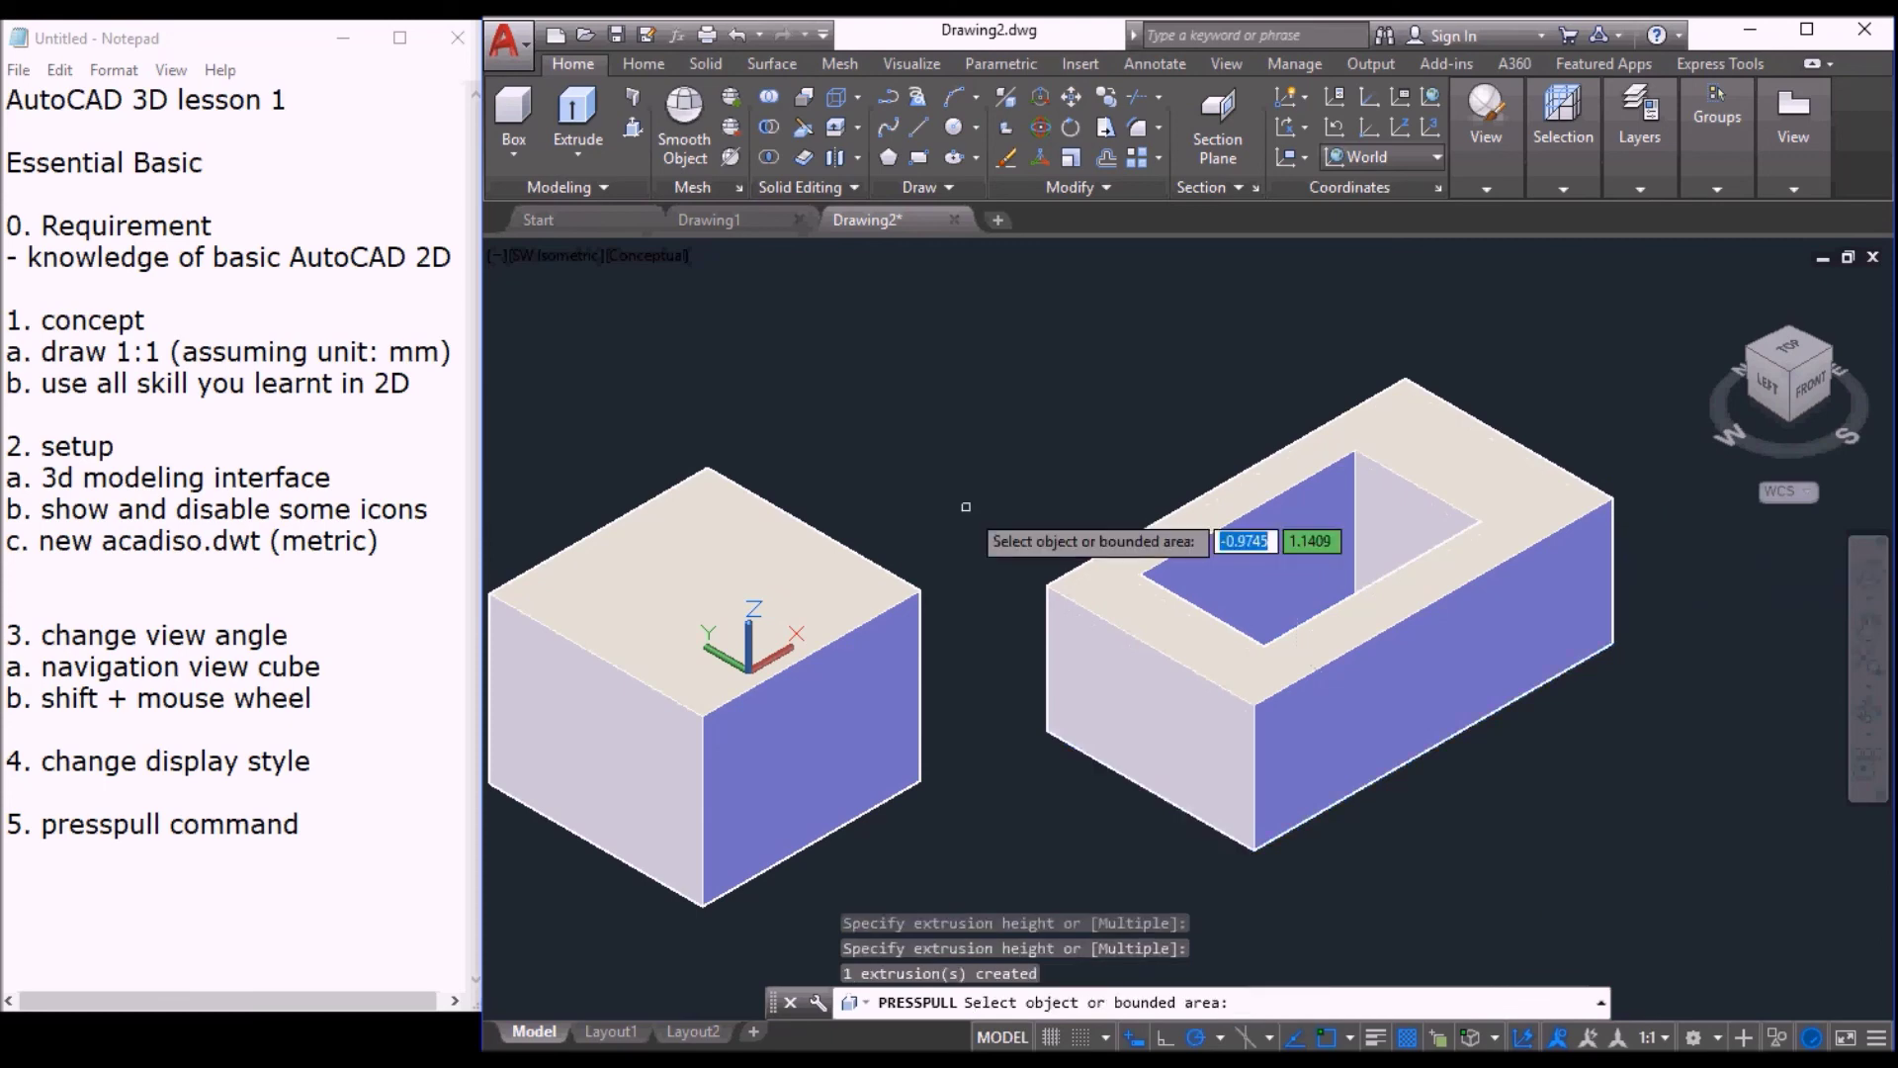